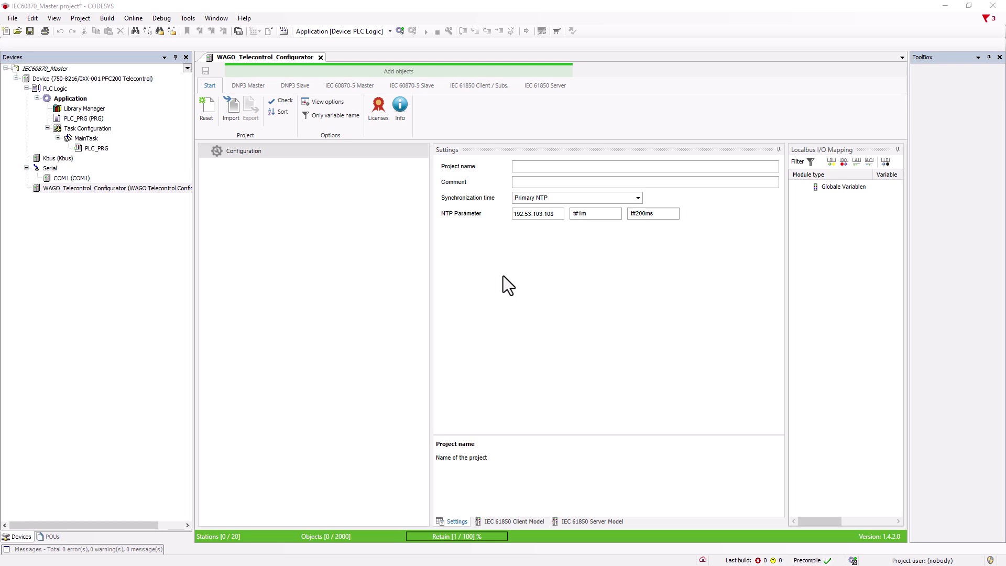
Open the IEC 60870-5 Master ribbon and list the available IEC 60870 Master types.
left_click(364, 87)
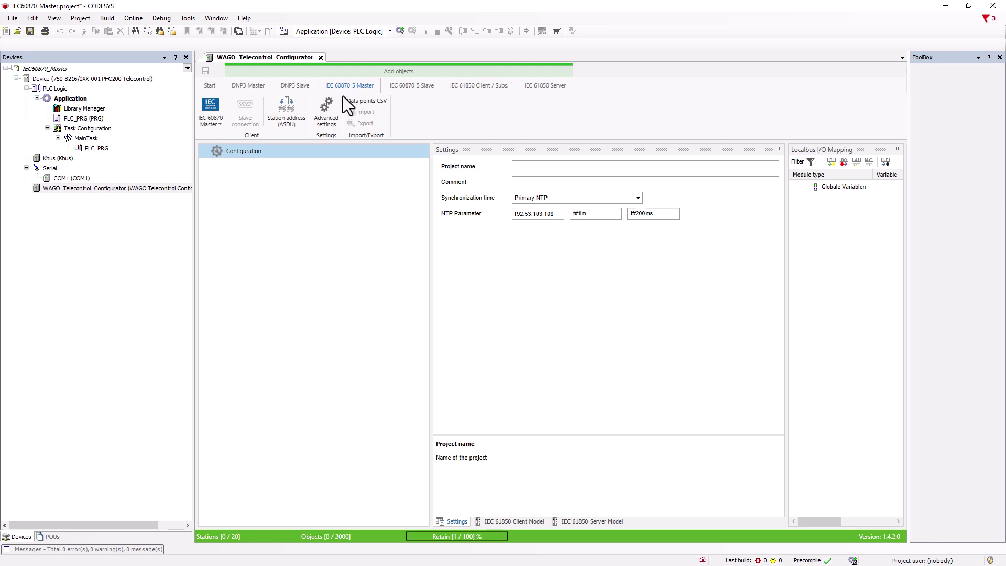
left_click(220, 126)
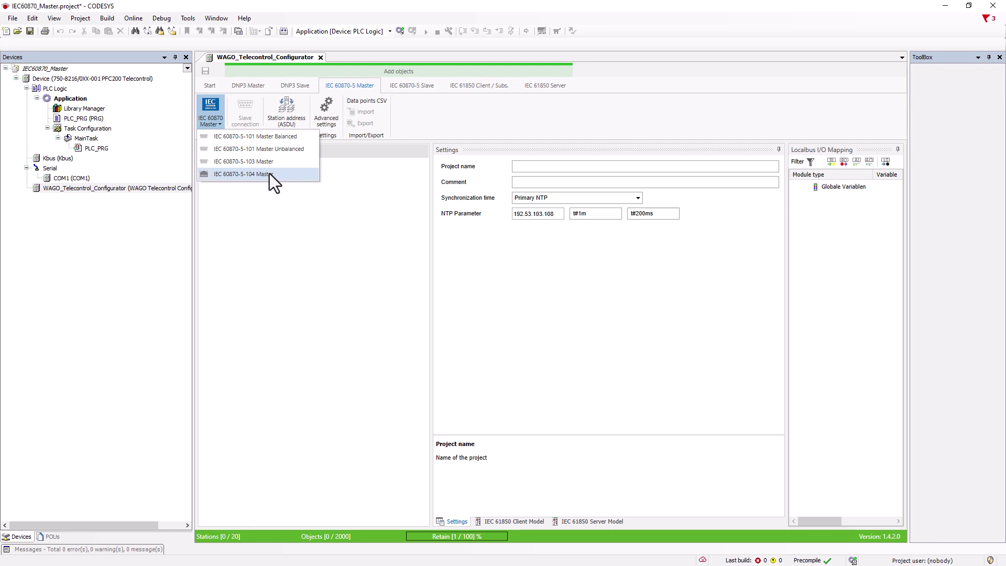
Add an IEC 60870-5-104 Master and keep IV as its connection-break quality bit.
left_click(269, 174)
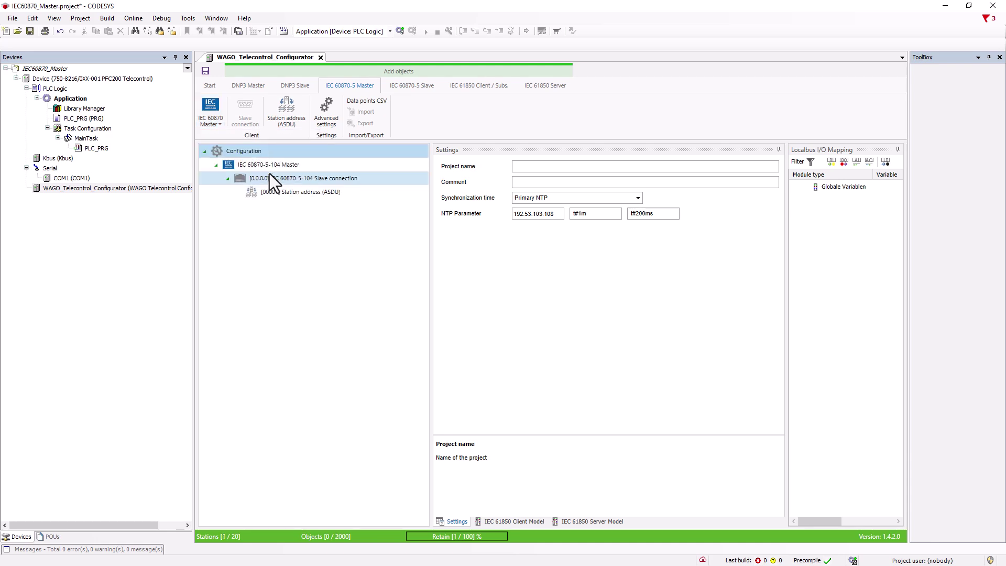
left_click(270, 169)
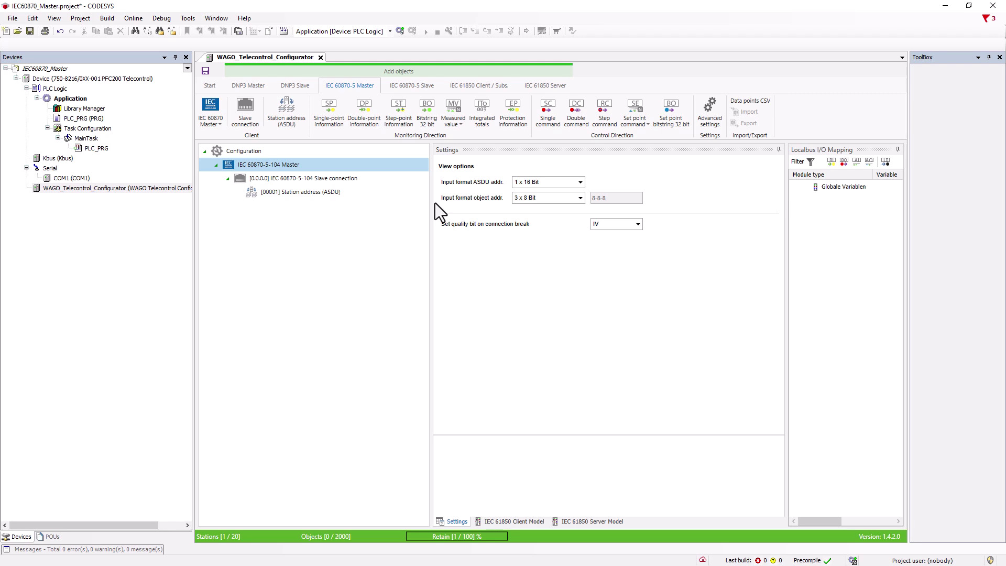
left_click(638, 225)
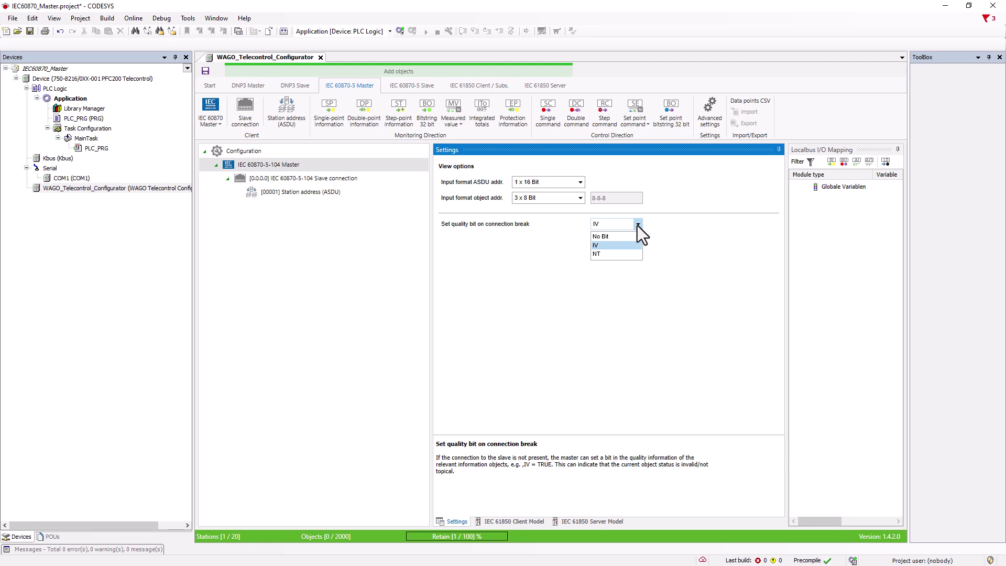
left_click(637, 225)
Give the slave connection comment WinPP-104-Slave, IP 172.29.233.10, port 2404 and status link layer xLink.
left_click(367, 178)
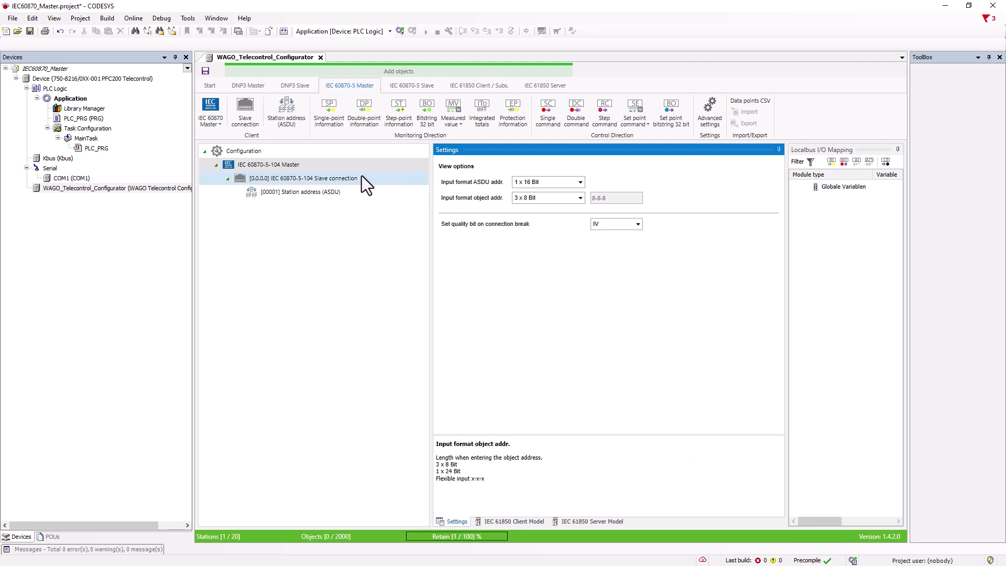
left_click(526, 167)
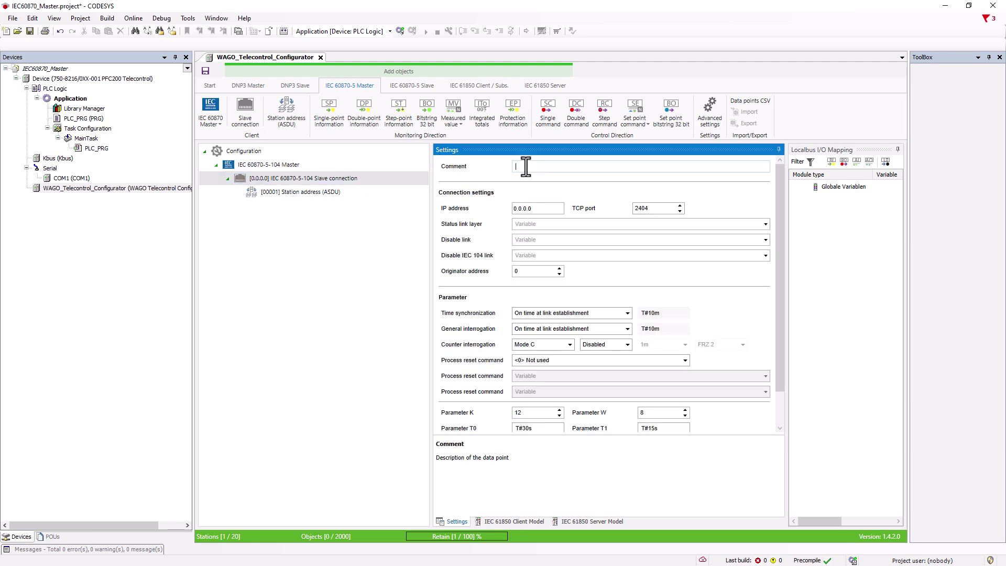
type("WinPP-1")
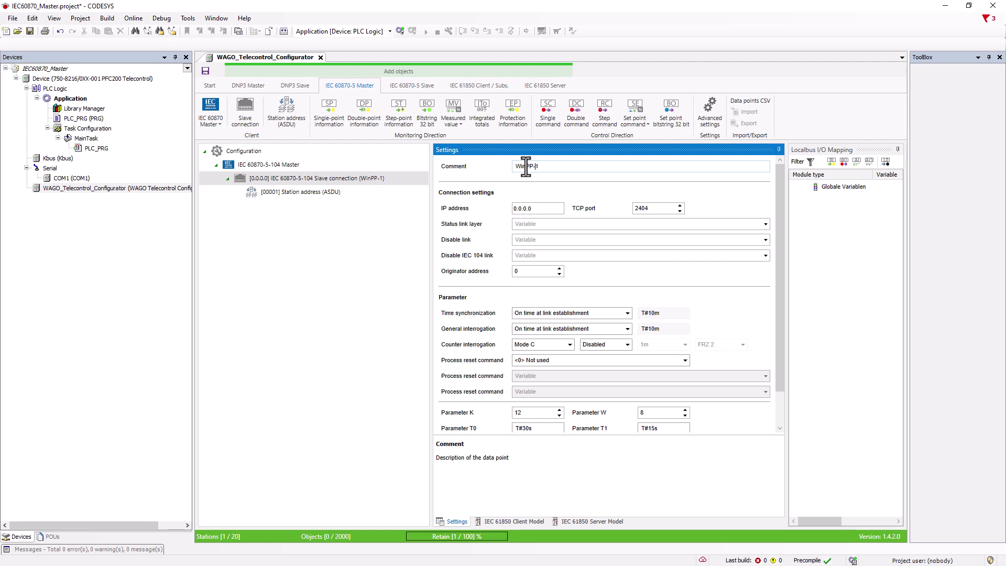
type("04-Slave")
key("Tab")
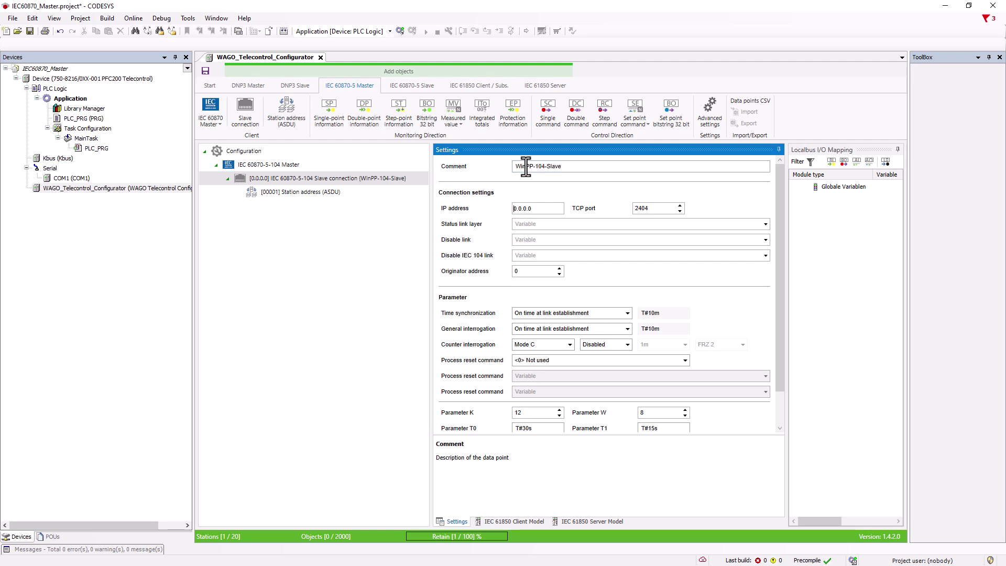
type("172.")
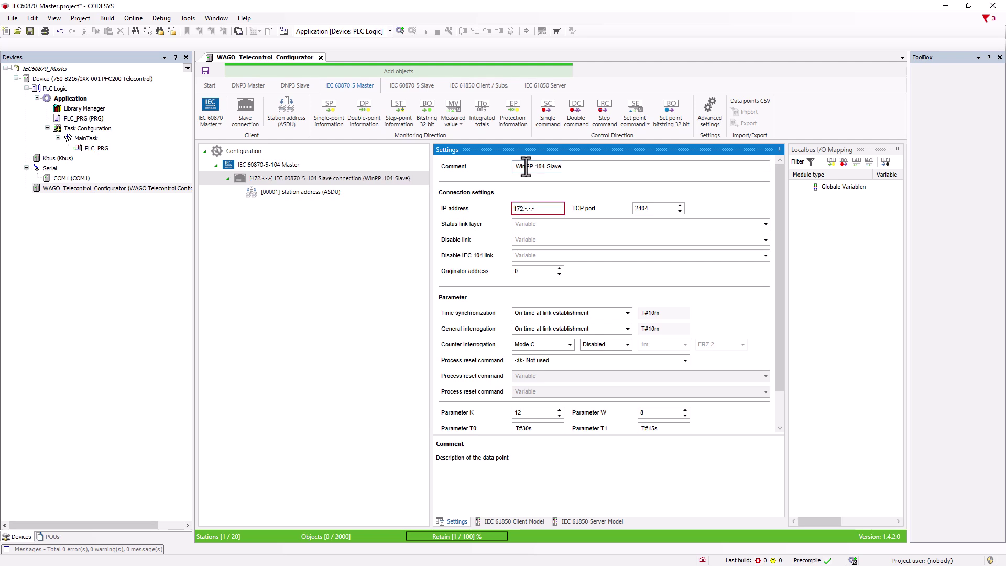
type("29.233.10")
key("Tab")
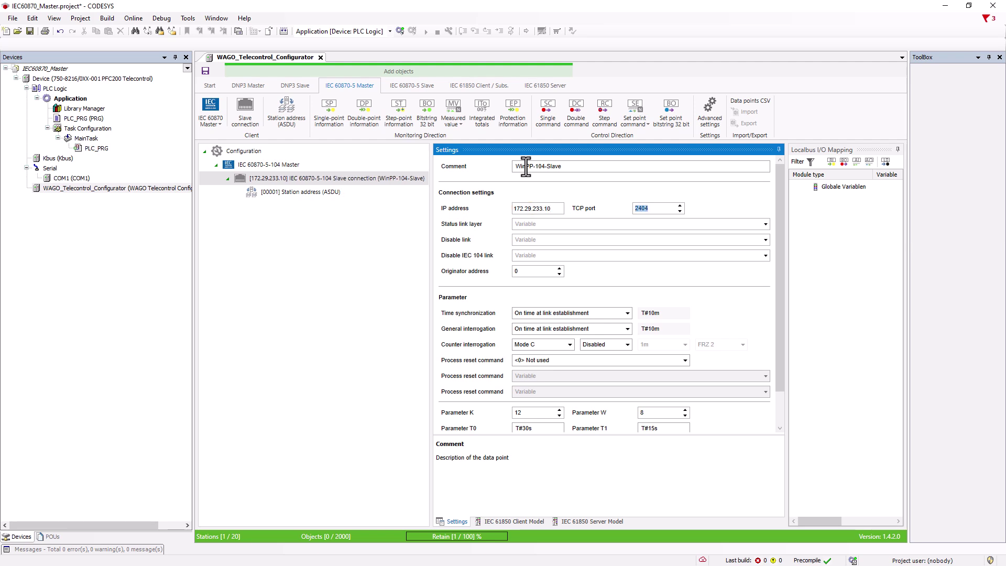
key("Tab")
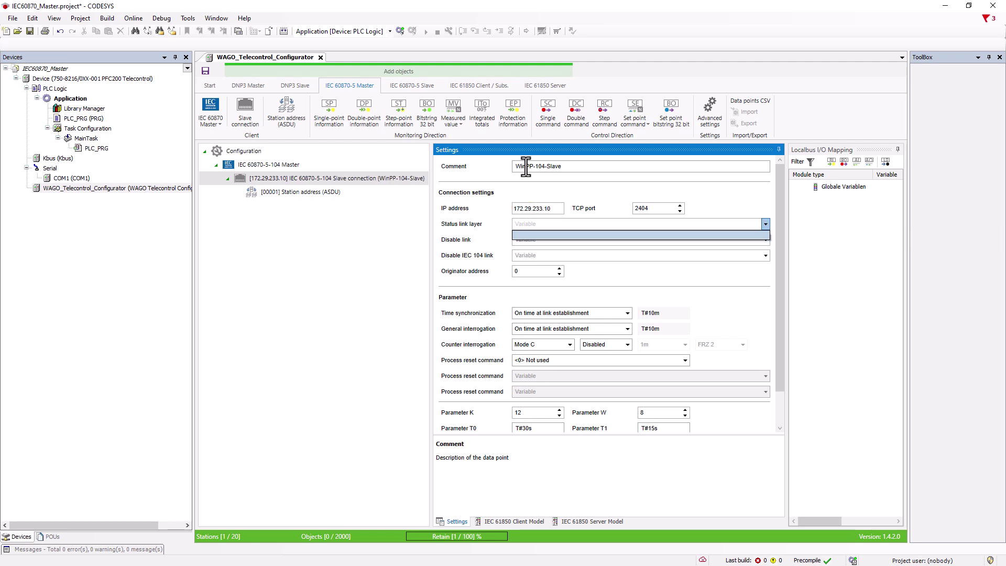
type("xLi")
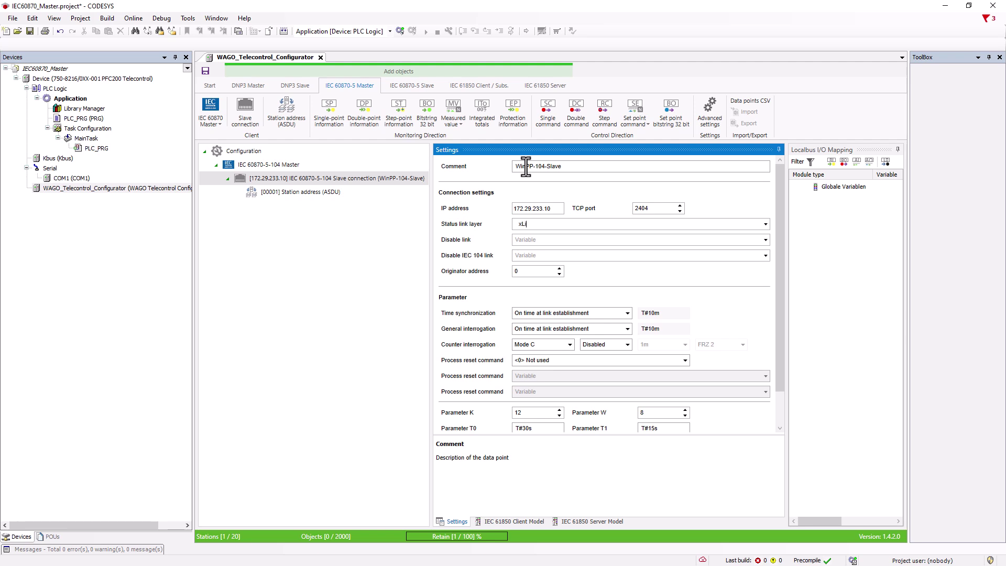
type("nk")
key("Tab")
Set originator address 1, time sync at link establishment and cyclically every T#30m, keeping general interrogation.
left_click(560, 271)
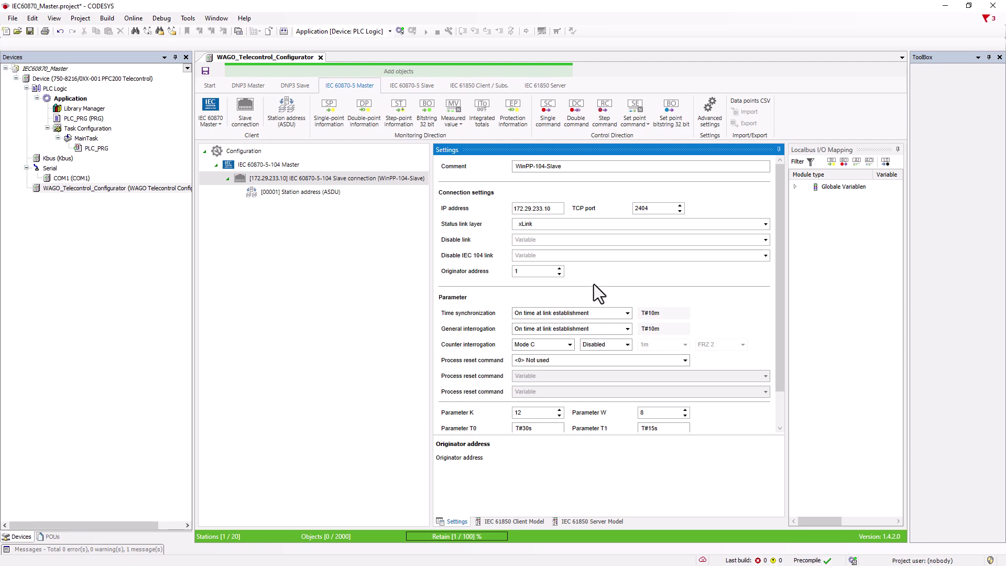
left_click(628, 313)
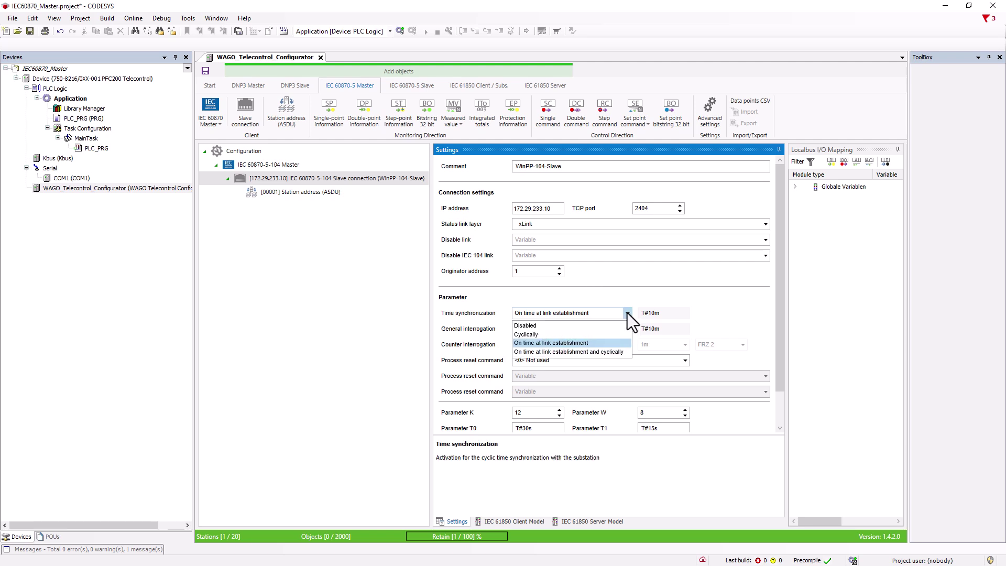
left_click(539, 335)
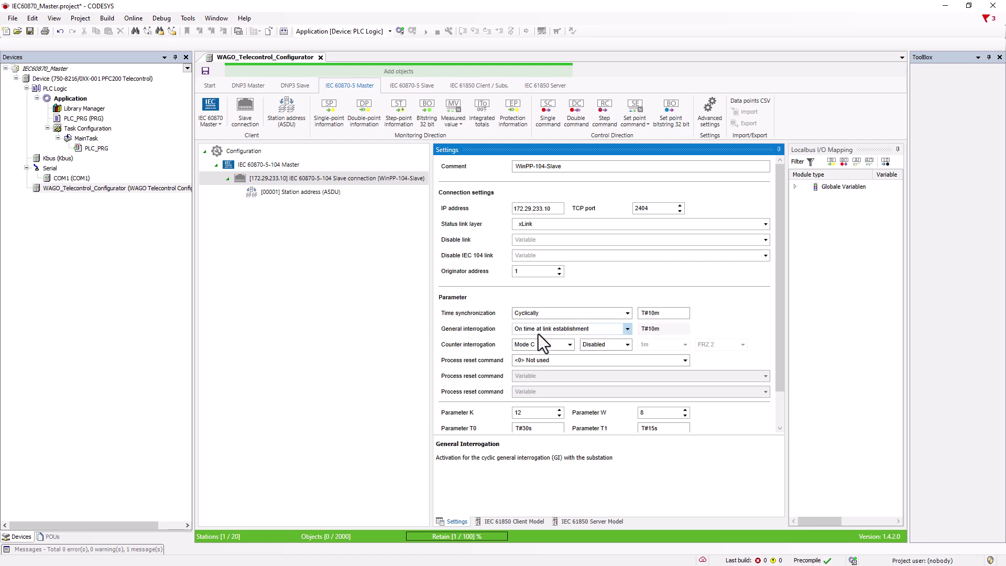
left_click(659, 313)
key("BackSpace")
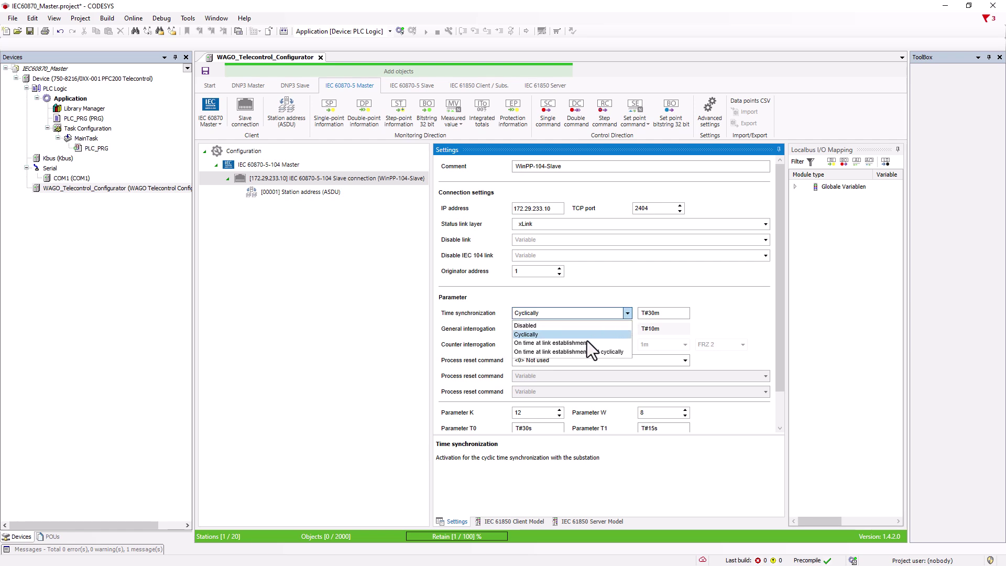
left_click(587, 353)
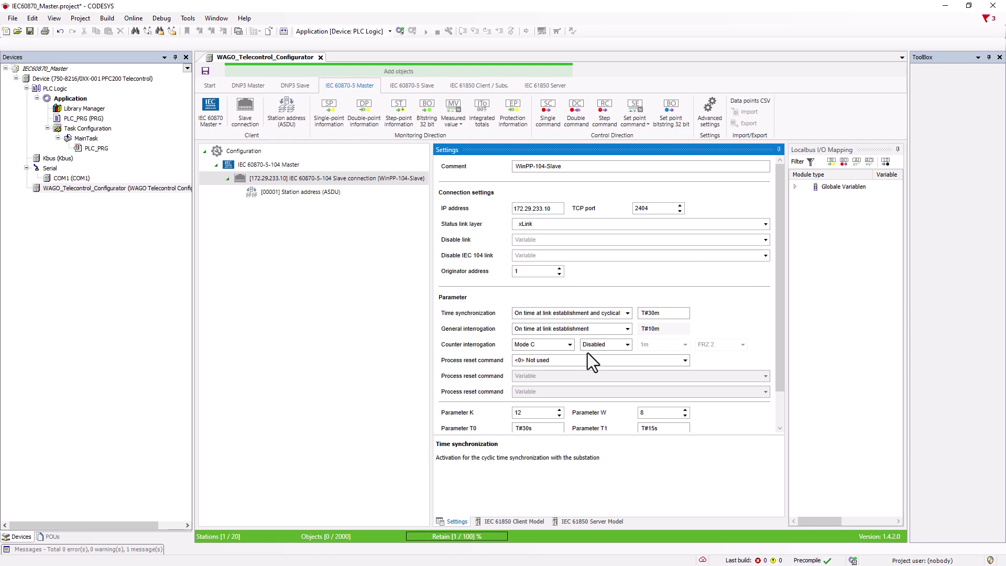
left_click(628, 329)
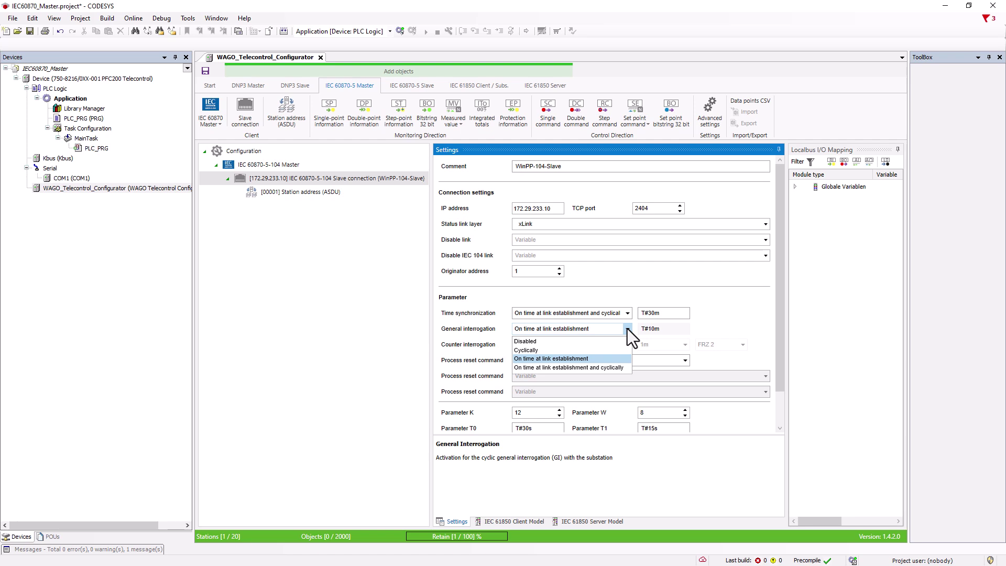
left_click(627, 329)
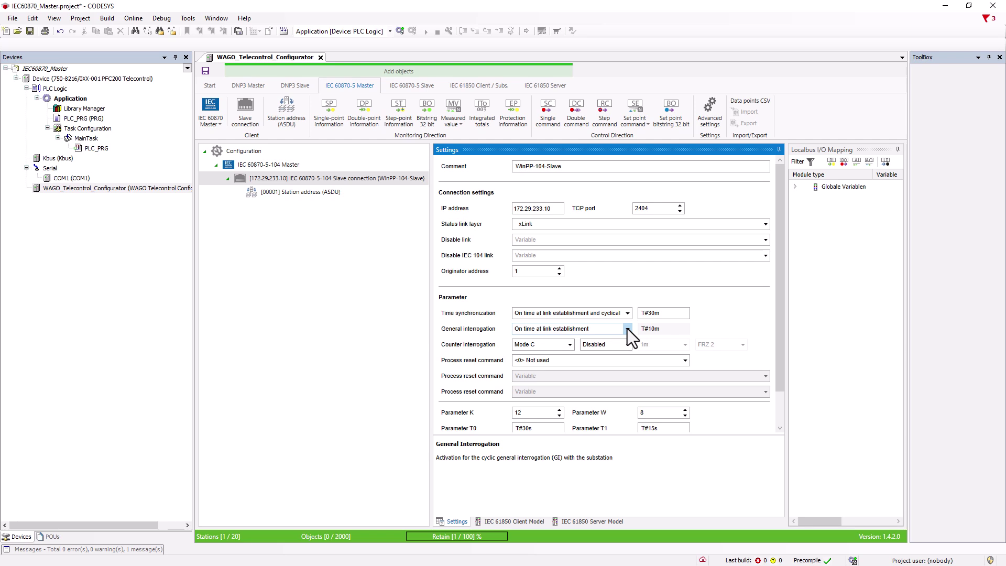
Set counter interrogation to Mode C, cyclically every 1m, with FRZ 2 freeze with reset.
left_click(570, 345)
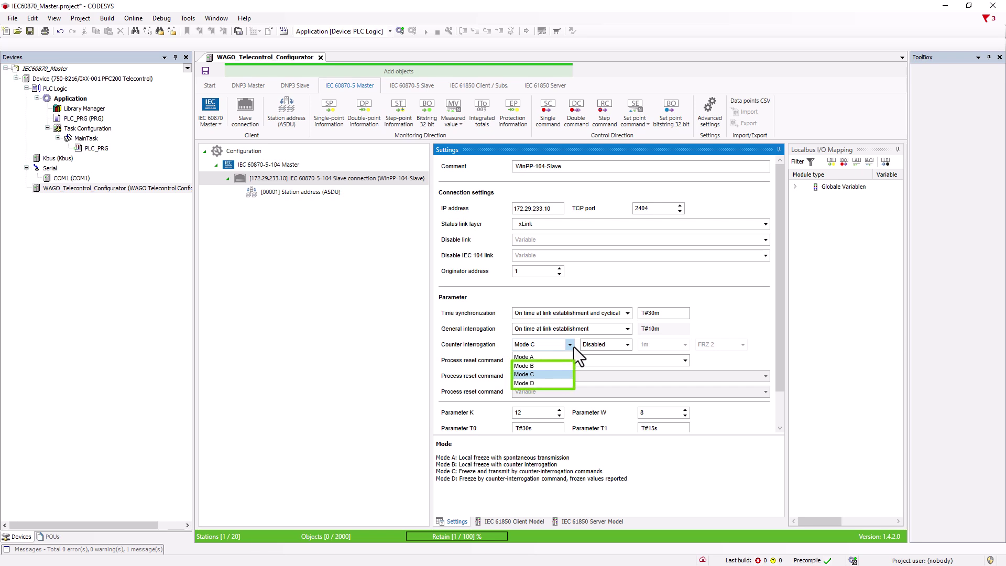
left_click(627, 343)
left_click(628, 343)
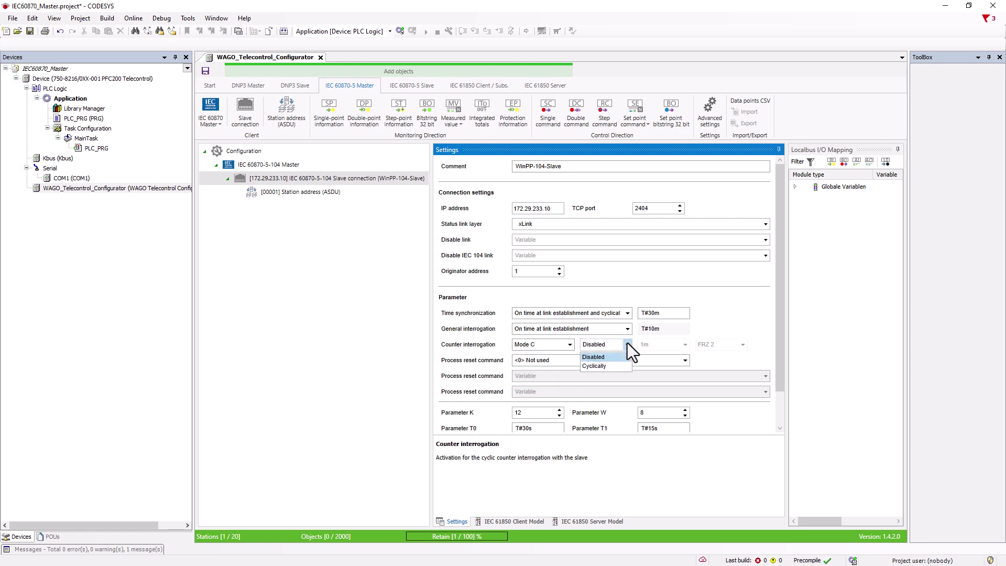
left_click(609, 366)
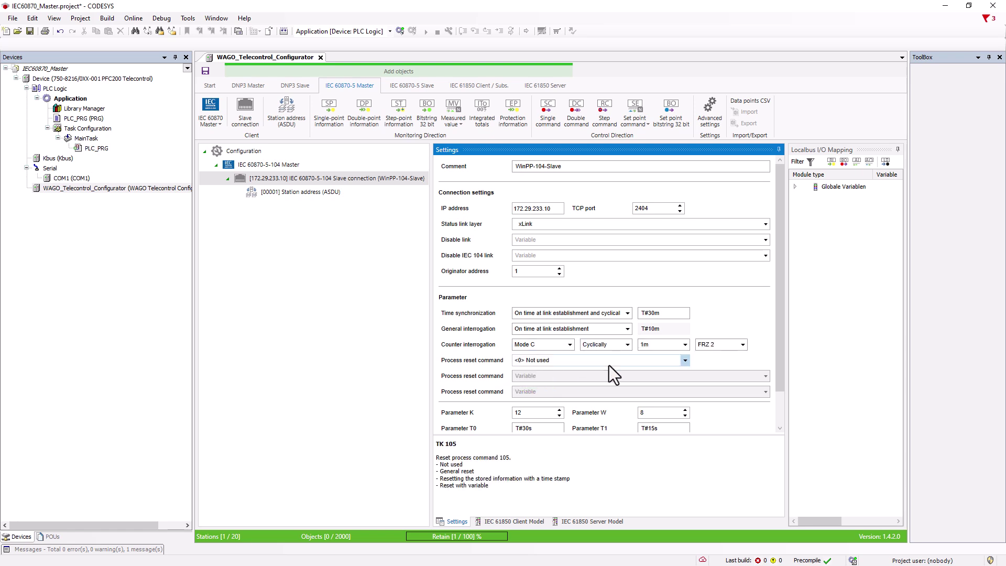
left_click(744, 345)
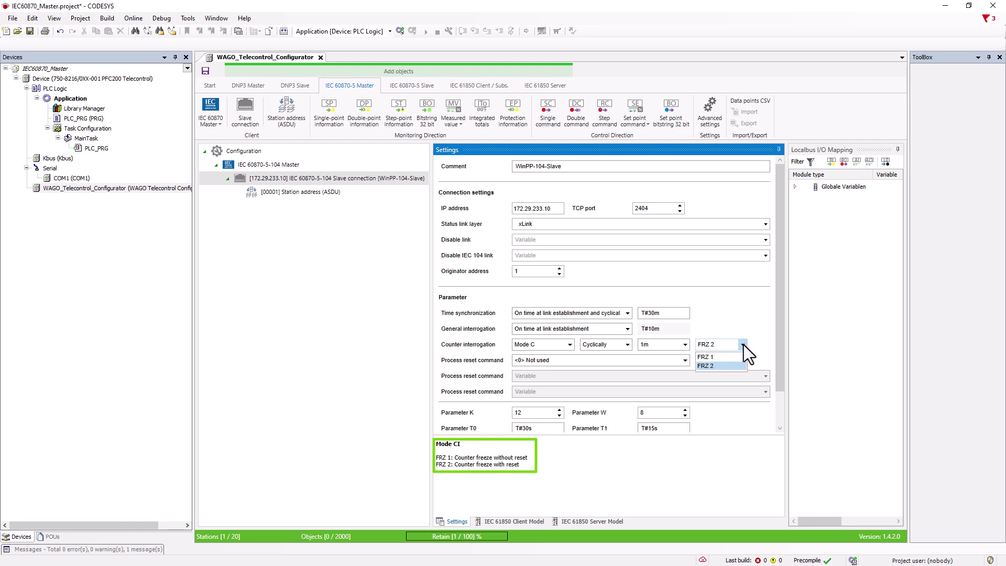
left_click(628, 361)
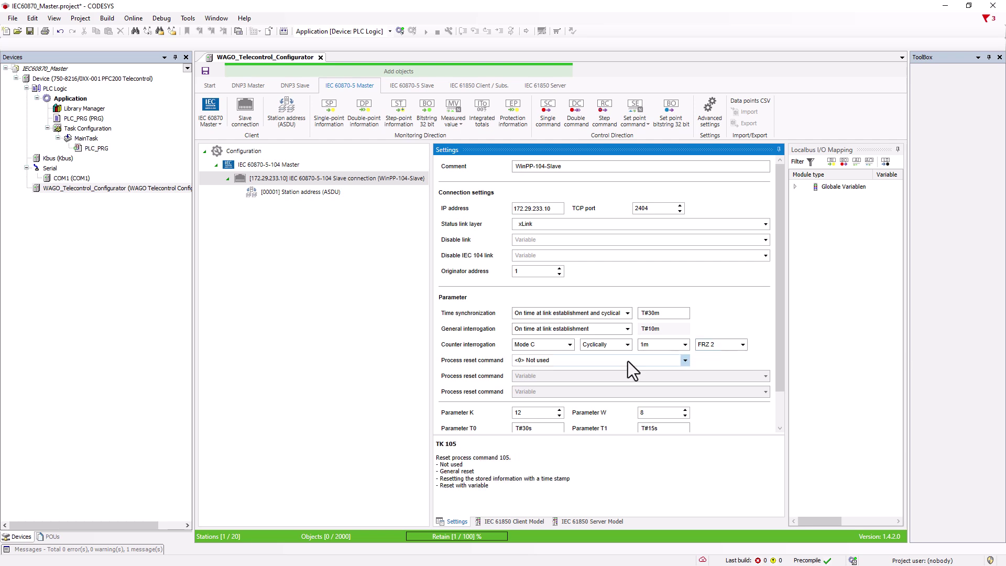
Set the process reset command to Reset with variable, using bResetOption and xReset.
left_click(685, 361)
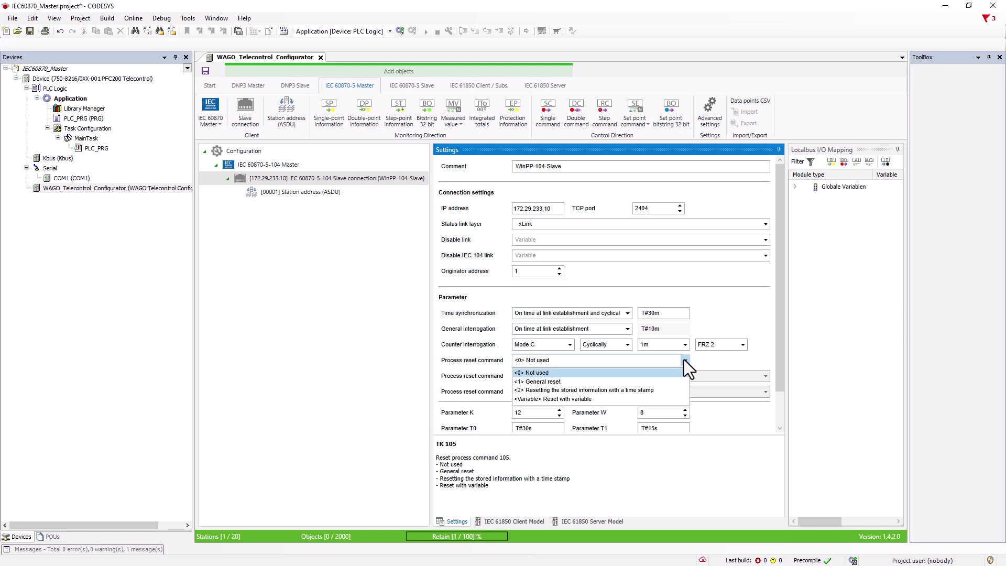
left_click(589, 398)
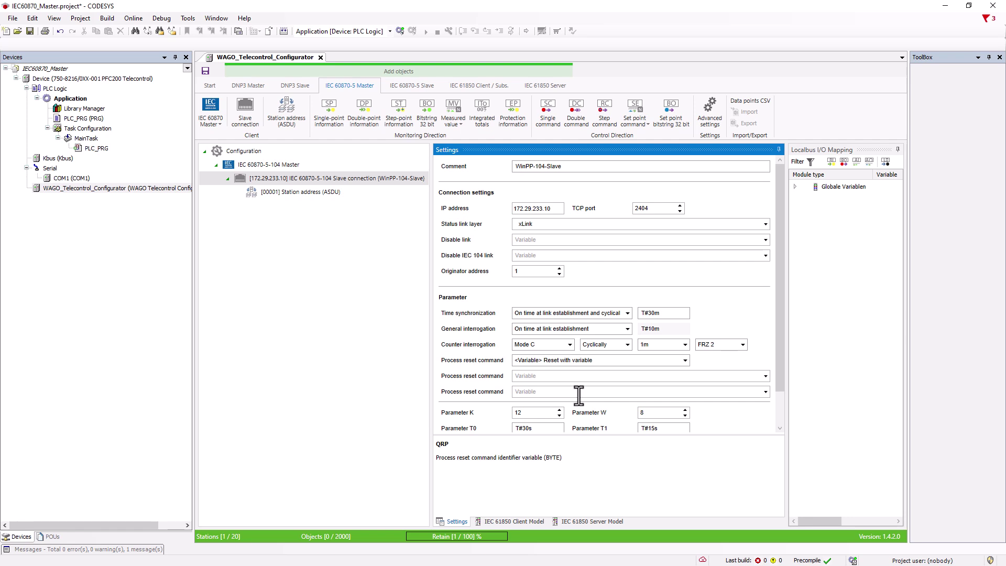
left_click(581, 394)
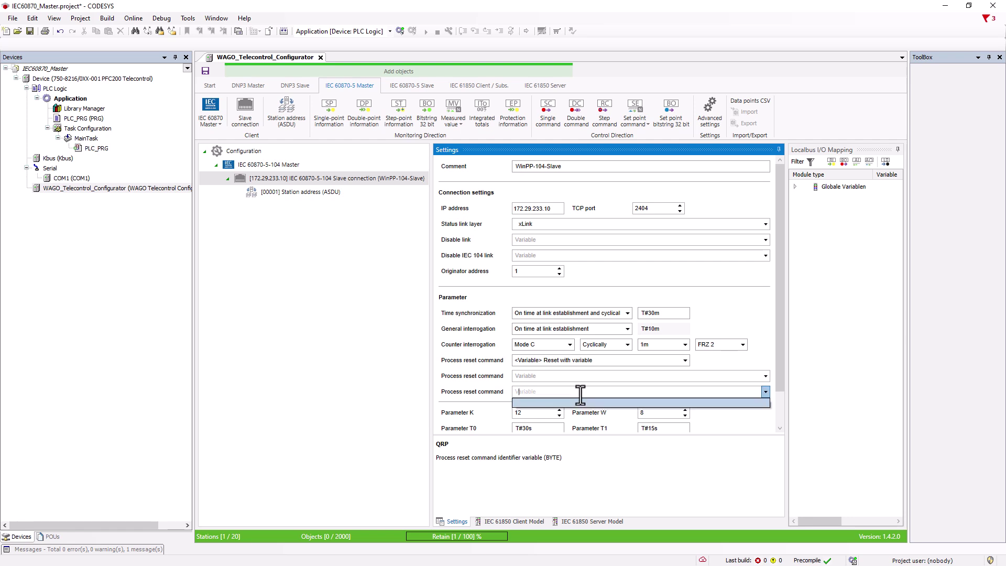
type("b")
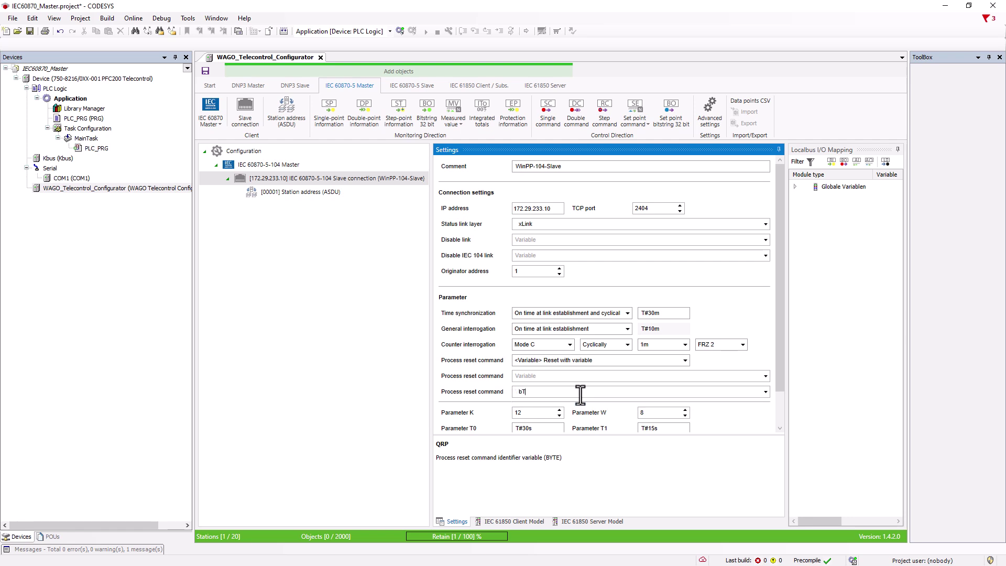
type("ResetOption")
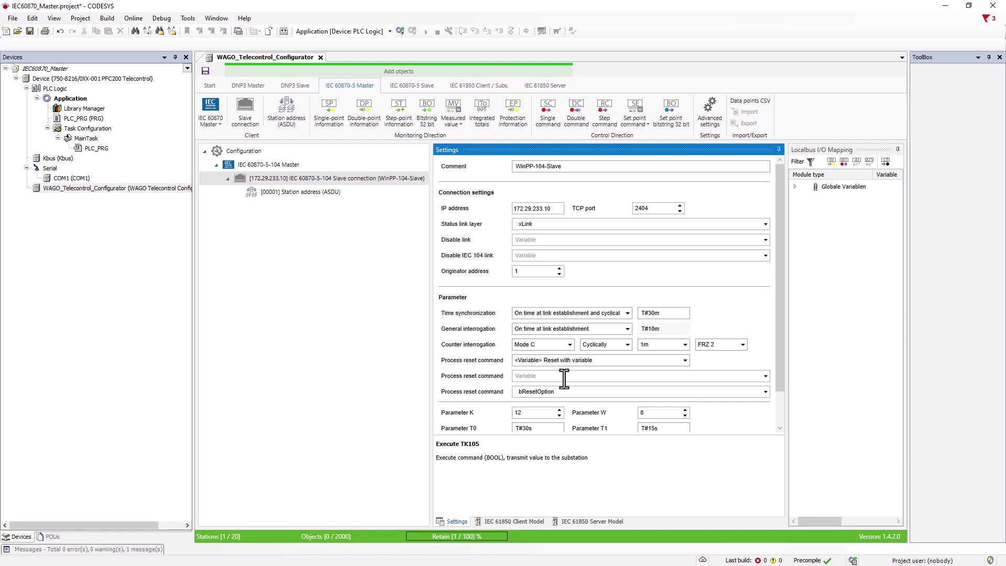
type("x")
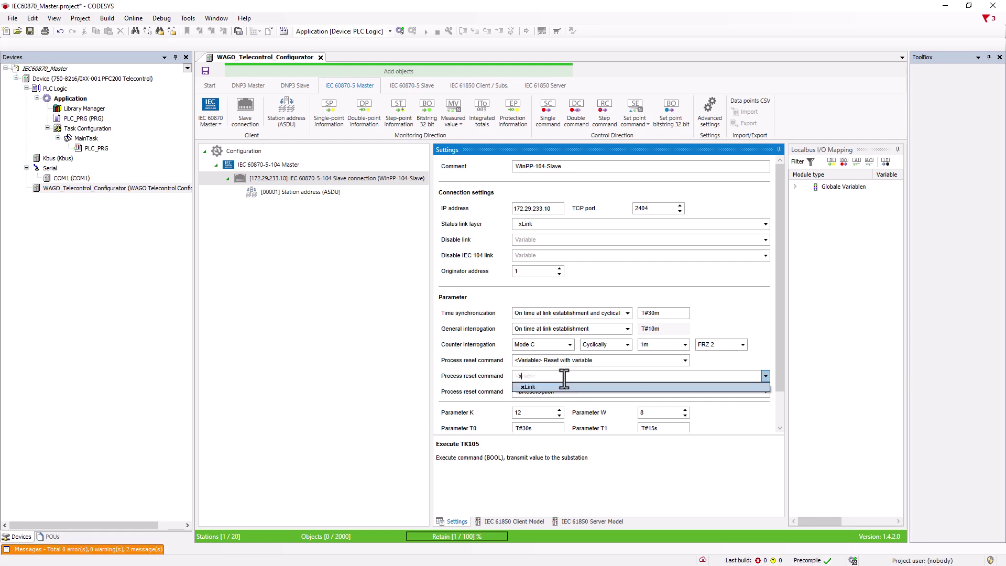
type("Reset")
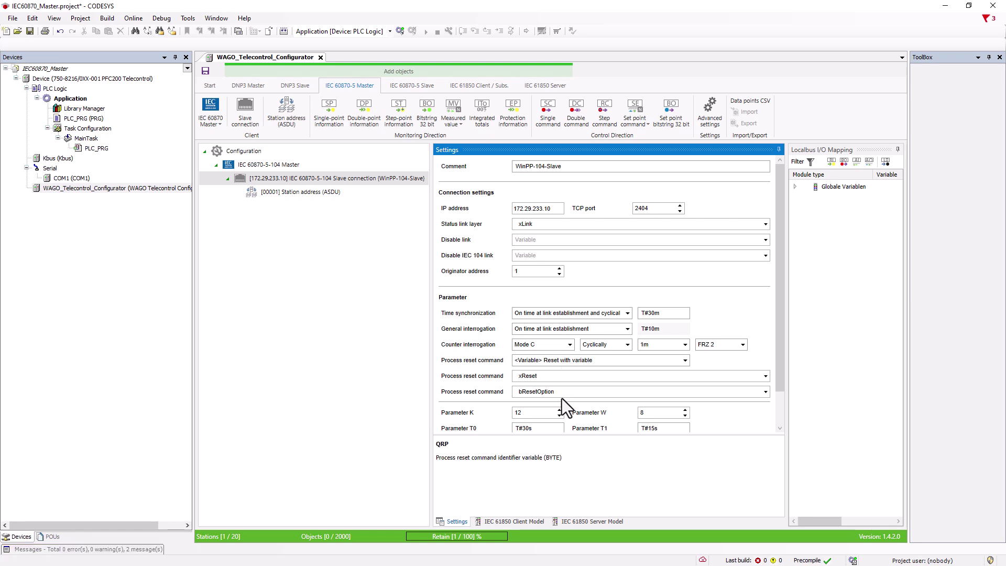
Scroll down the slave connection settings and check the Command execution modes.
scroll(749, 410, "down", 2)
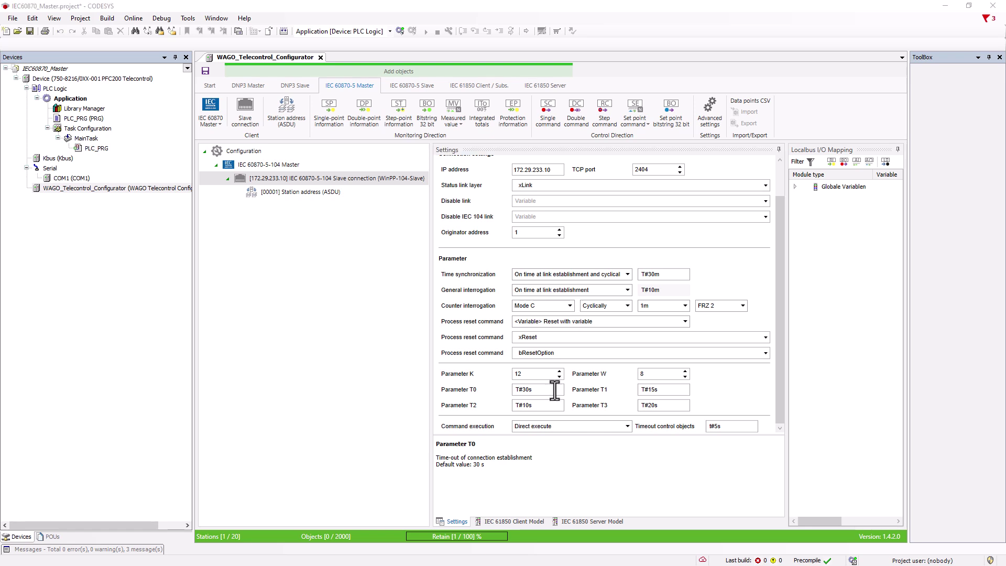
left_click(627, 429)
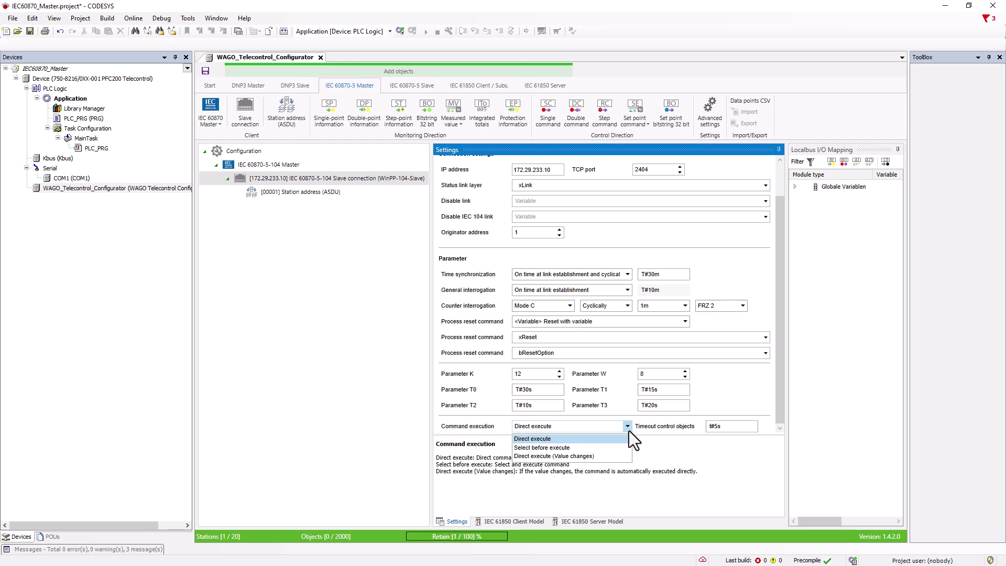
Add a [TI45] single command at 0.0.1 with SCS variable xCmd1 and Execute variable xCmd1EXE.
left_click(552, 128)
left_click(551, 128)
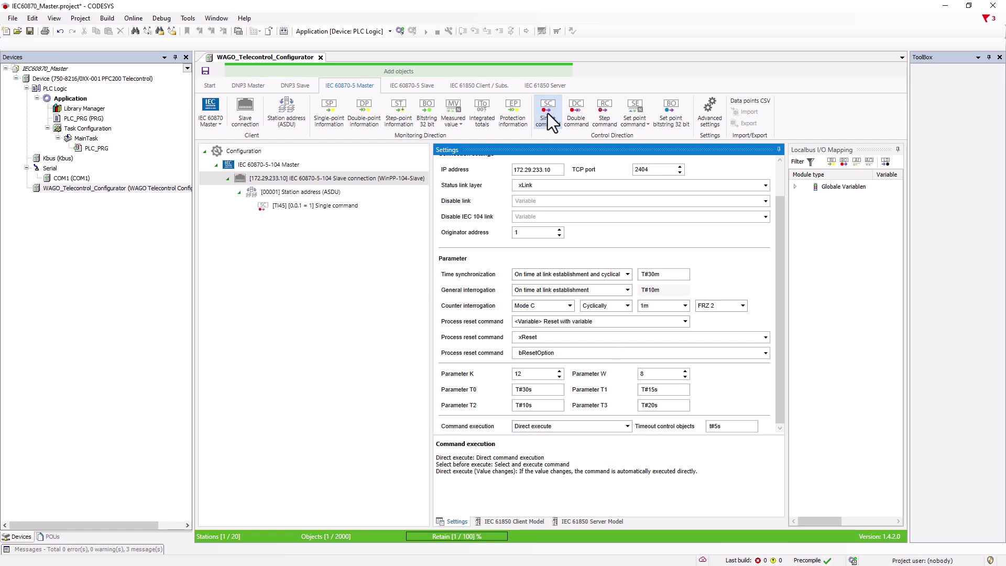
left_click(356, 206)
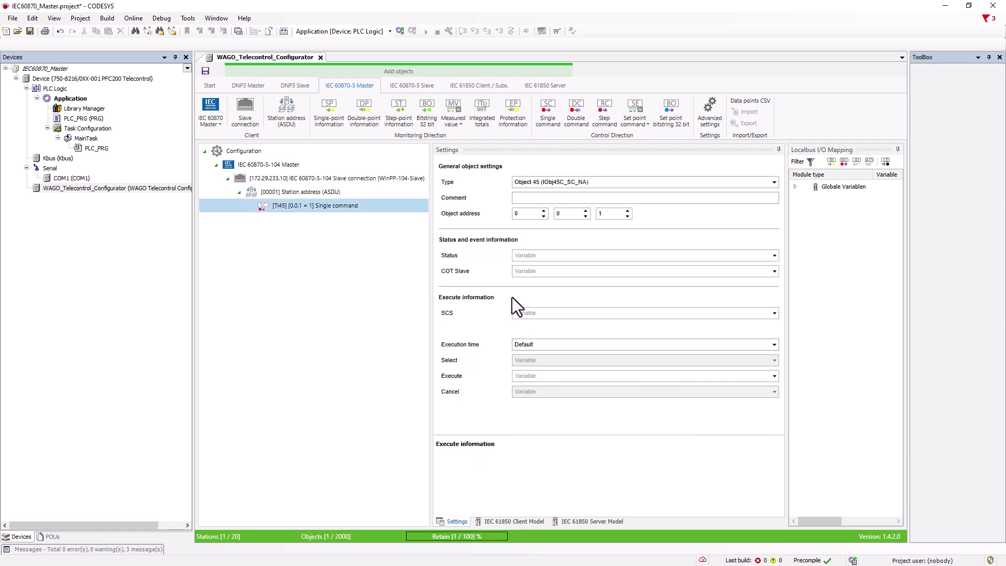
left_click(546, 313)
type("xCmd1")
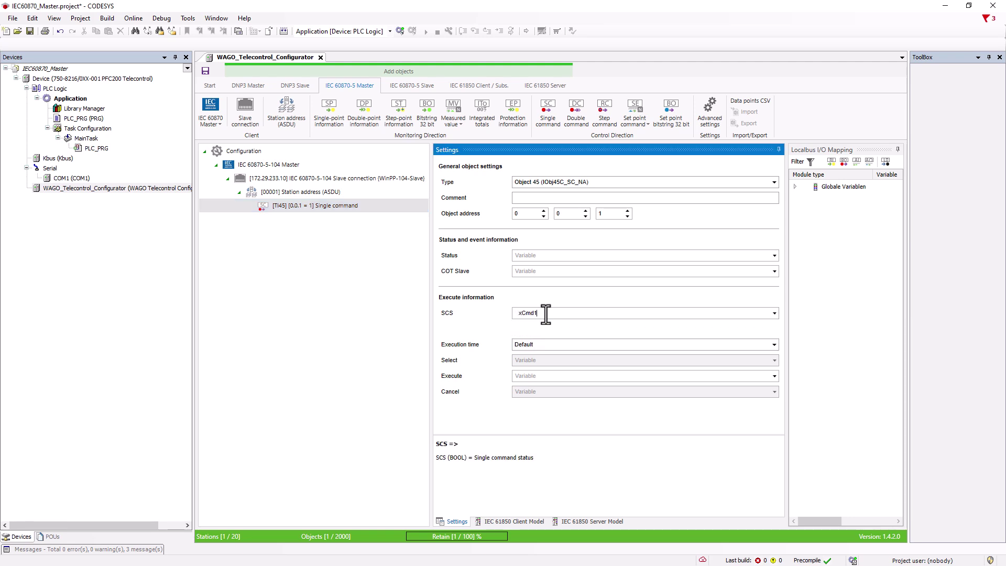
left_click(535, 375)
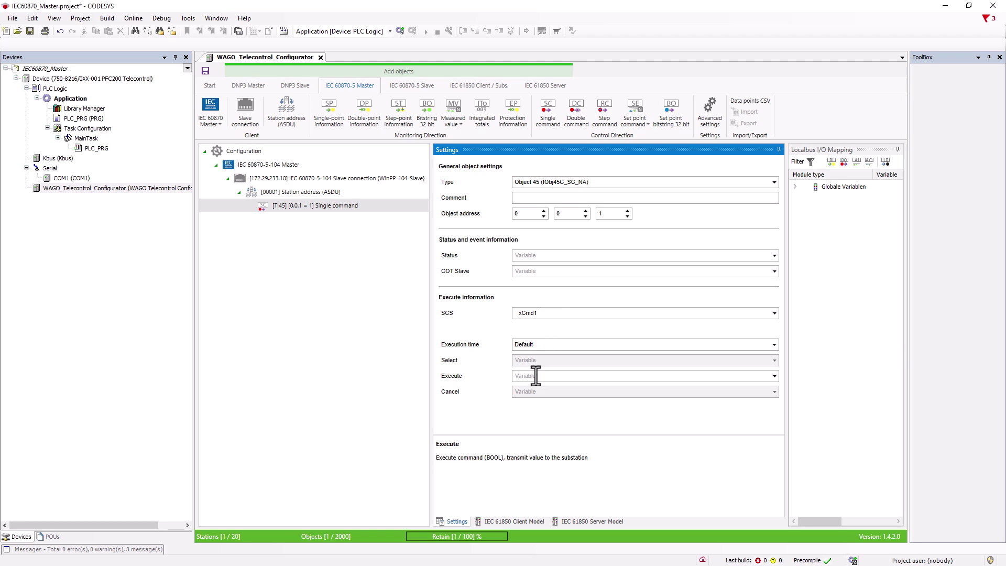
type("xCmd_EXE")
key("Return")
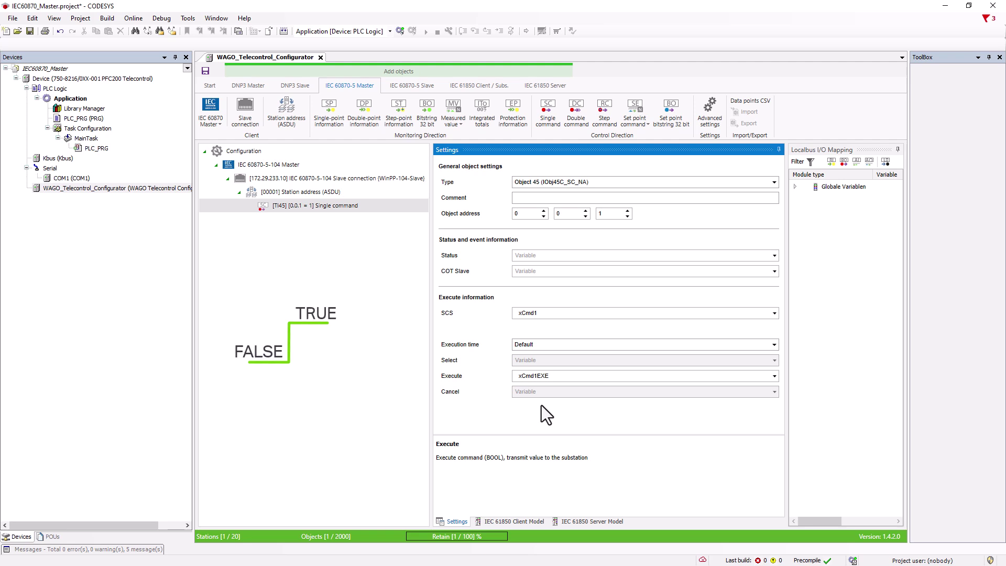
left_click(362, 179)
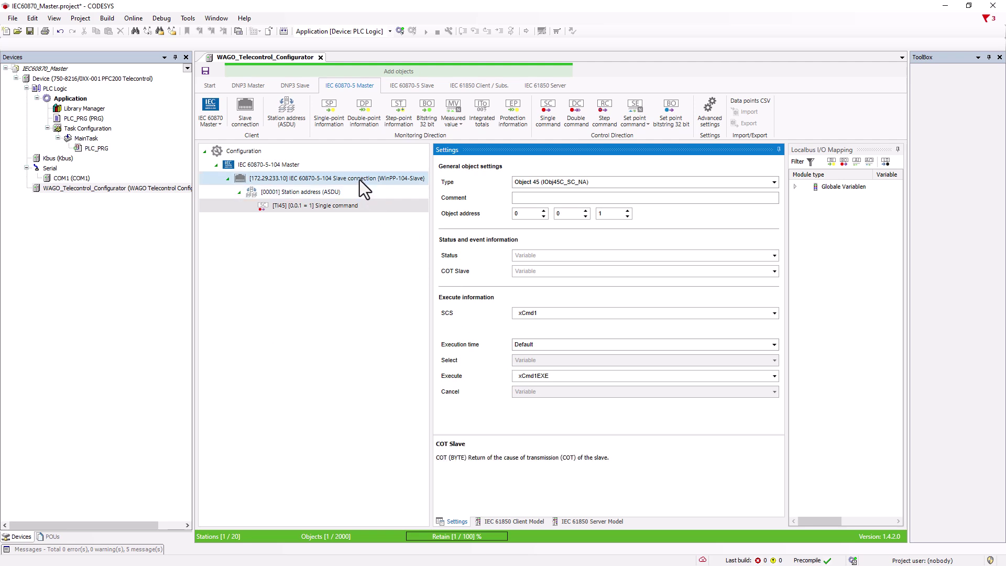
Switch command execution to select before execute and set the single command's Select variable to xCmd1SEL.
scroll(555, 371, "down", 2)
left_click(626, 427)
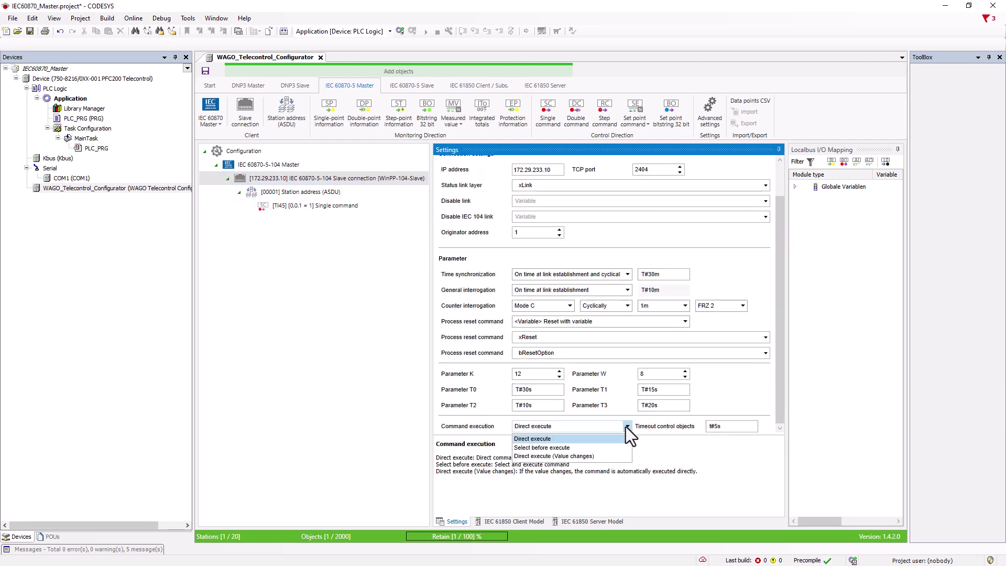
left_click(562, 450)
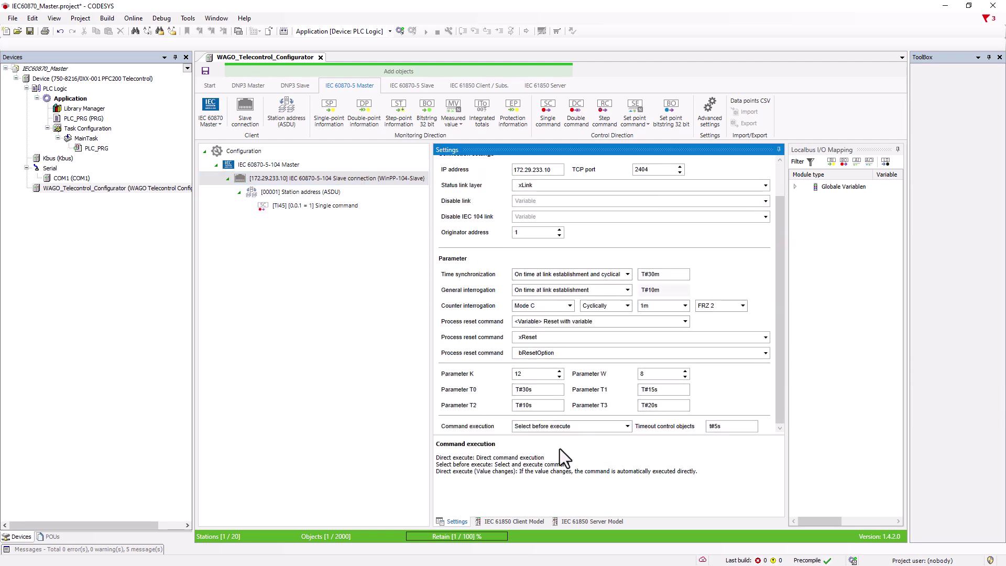
left_click(341, 206)
left_click(529, 360)
type("xCmd1SEL")
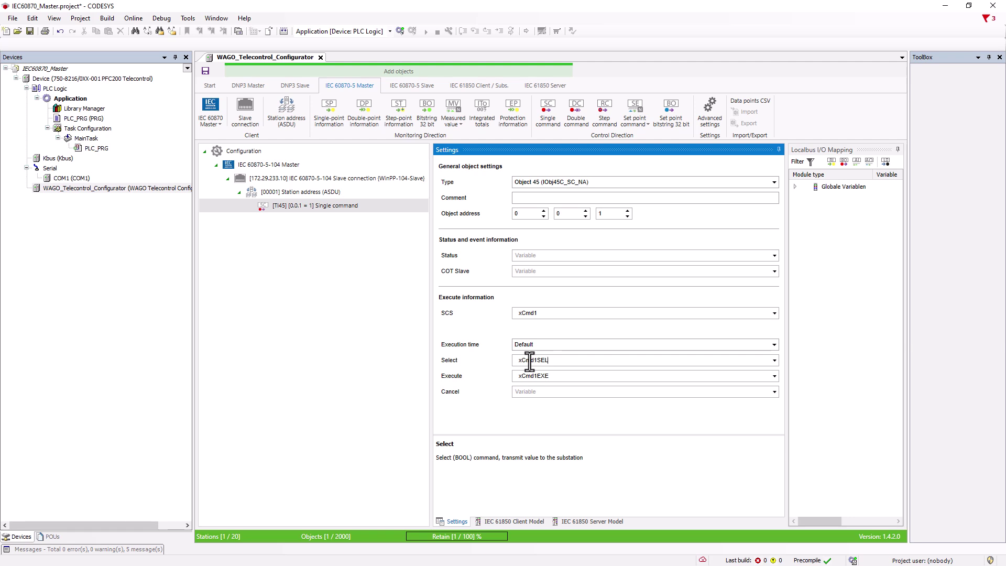
Change command execution to Direct execute (Value changes) and open the advanced IEC 60870 settings.
left_click(379, 181)
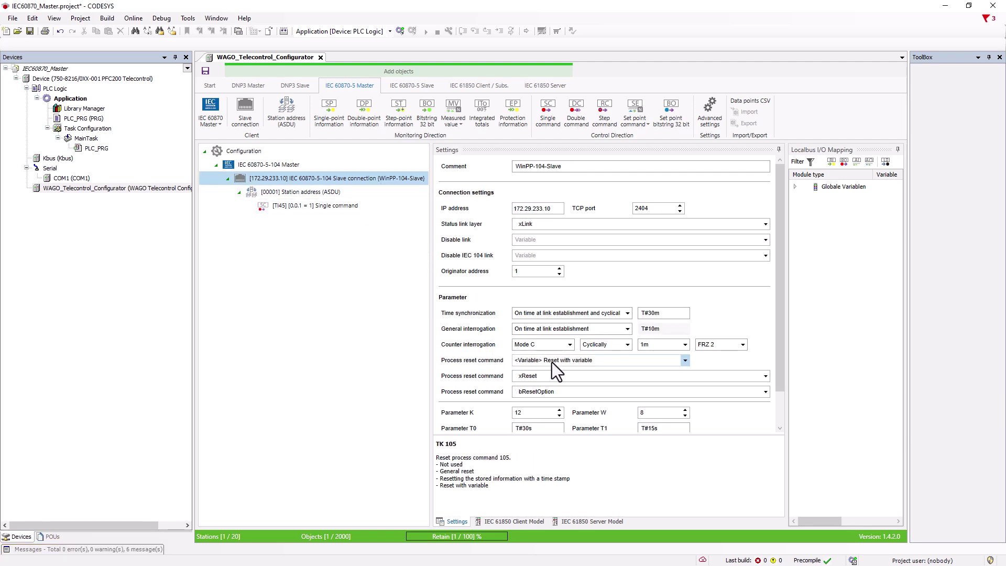
scroll(552, 363, "down", 2)
left_click(627, 426)
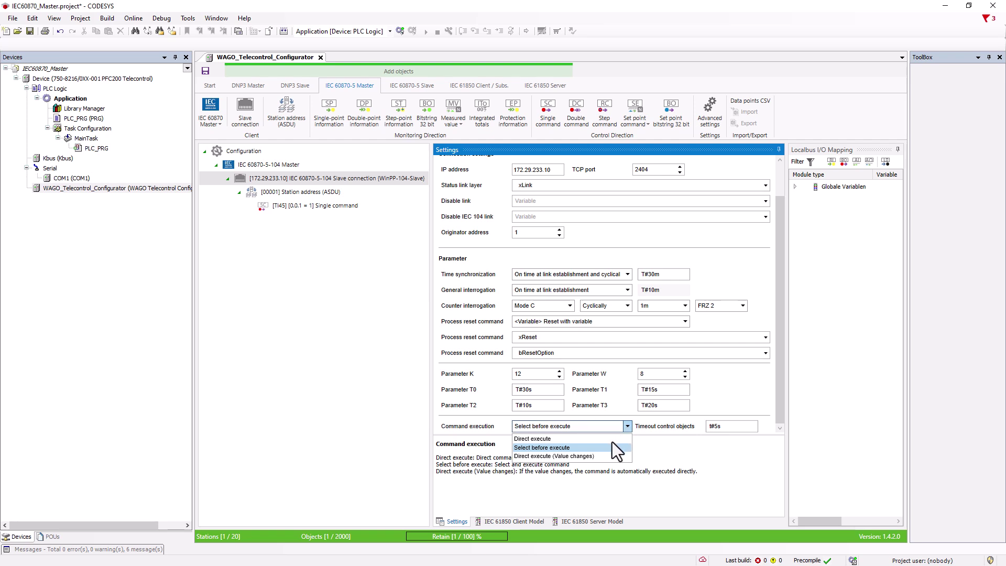
left_click(571, 458)
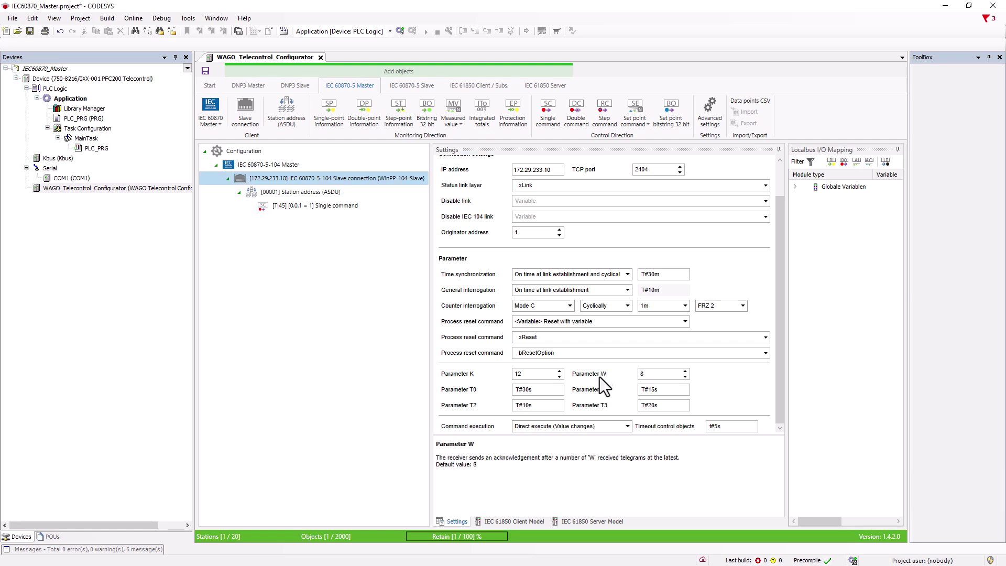
left_click(708, 107)
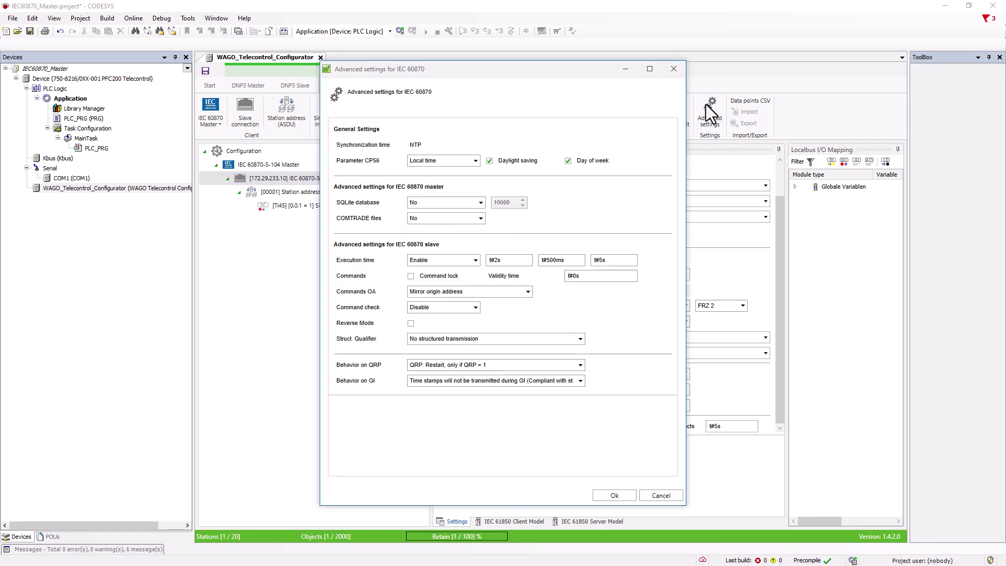
Set both SQLite database and COMTRADE file storage to Save in RAM-Disc.
left_click(479, 205)
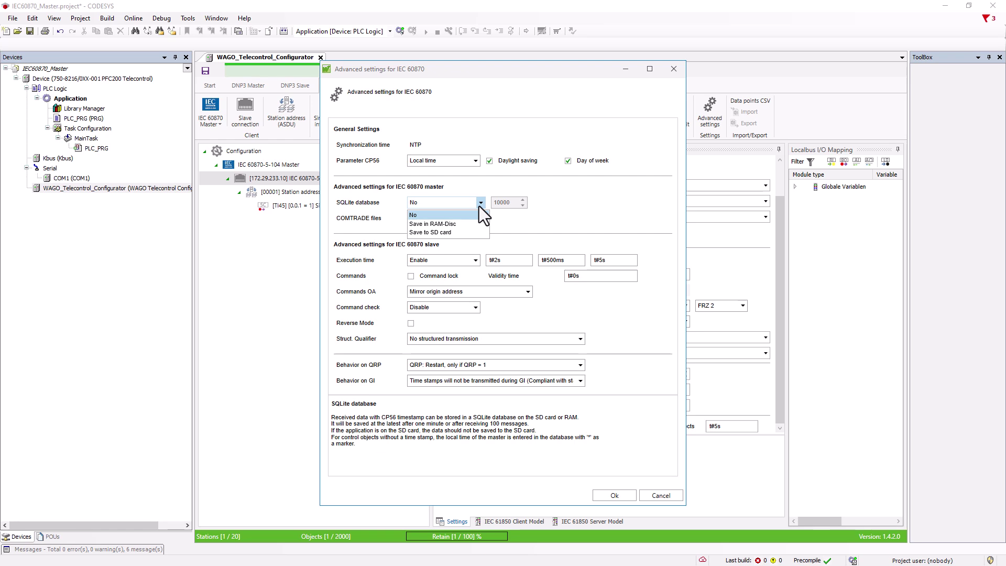
left_click(460, 224)
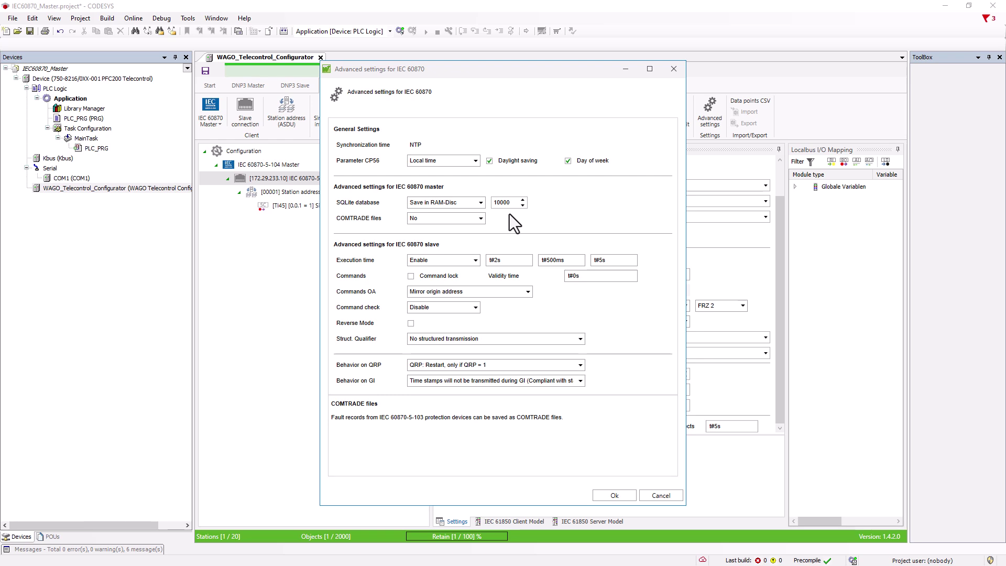
left_click(481, 219)
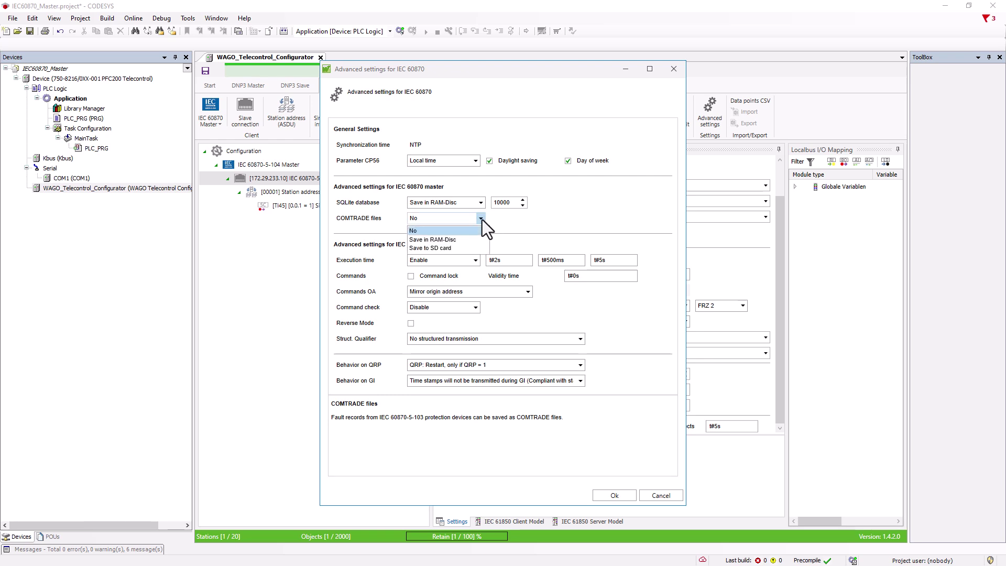
left_click(458, 240)
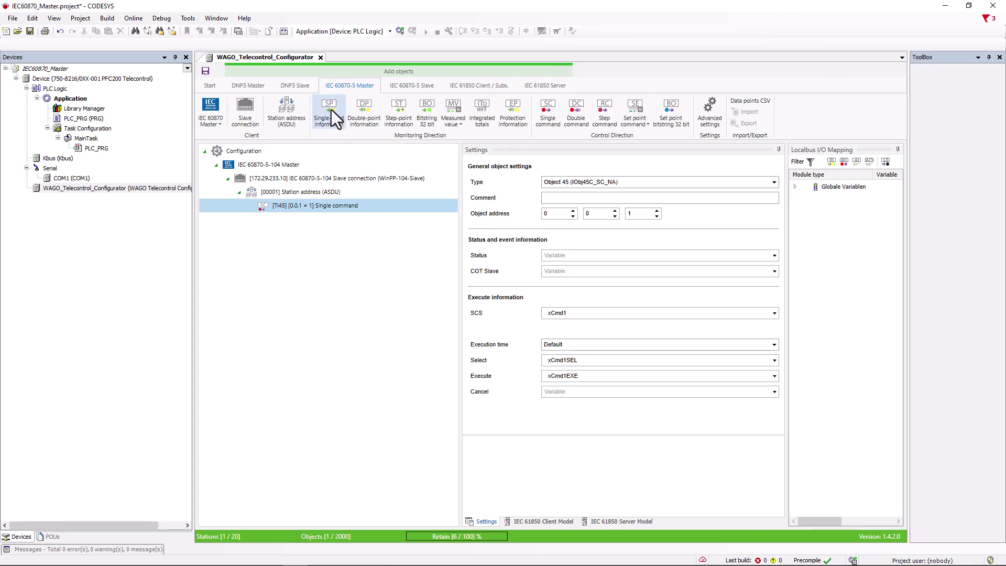
Add an Object 30 single-point information commented Door1 and map its SPI to xDoor1.
left_click(331, 109)
left_click(344, 221)
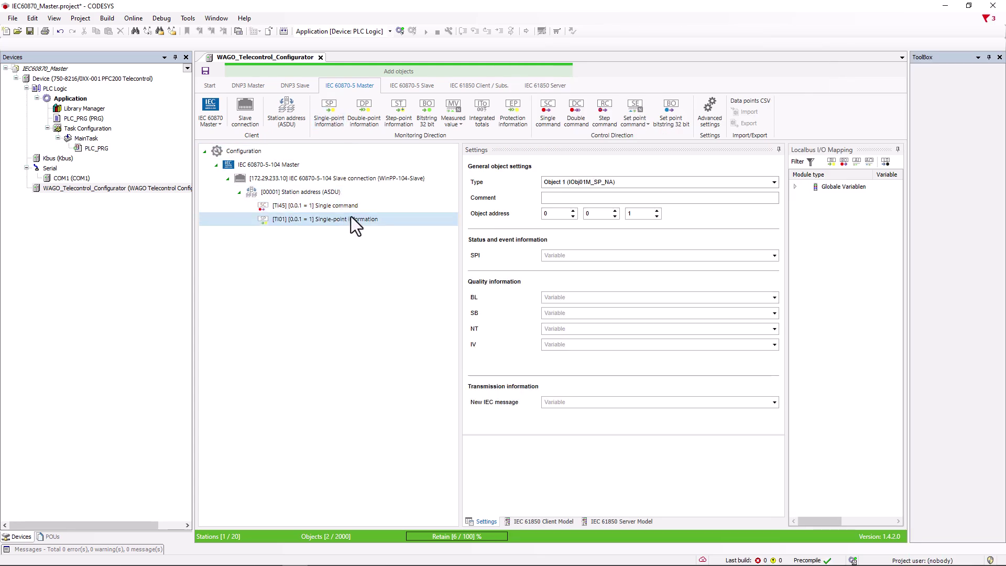
left_click(775, 183)
left_click(613, 212)
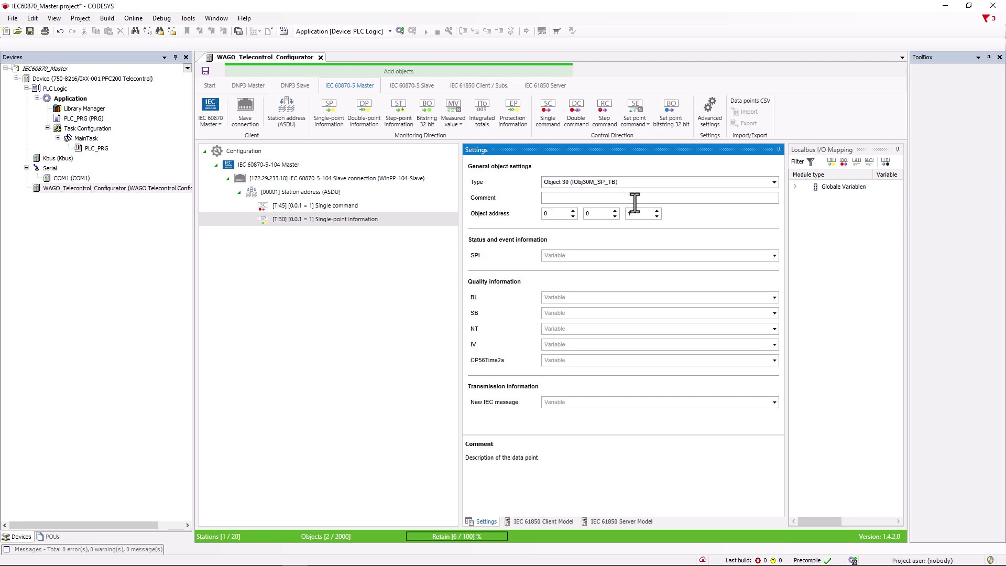
left_click(639, 198)
type("Door1")
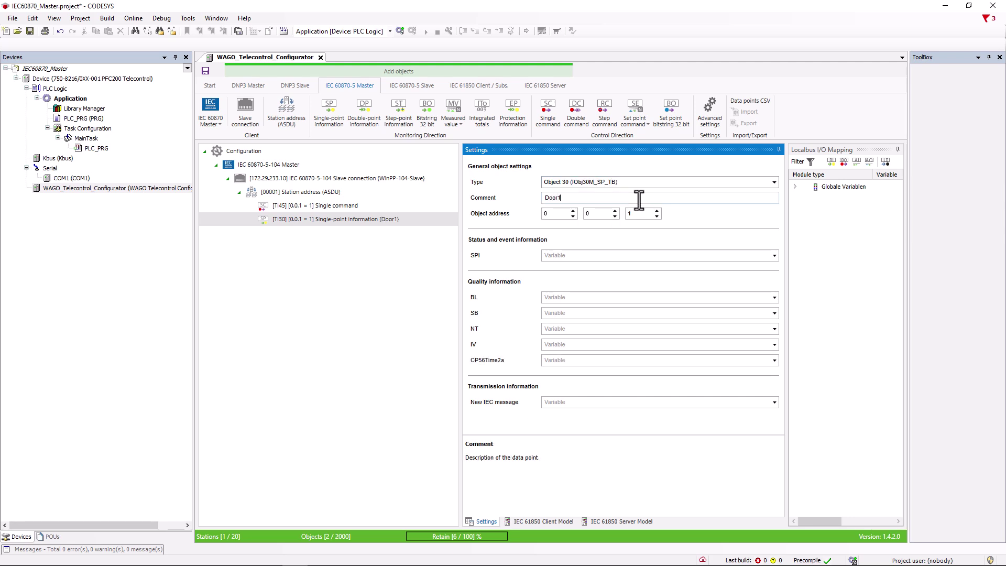
left_click(583, 255)
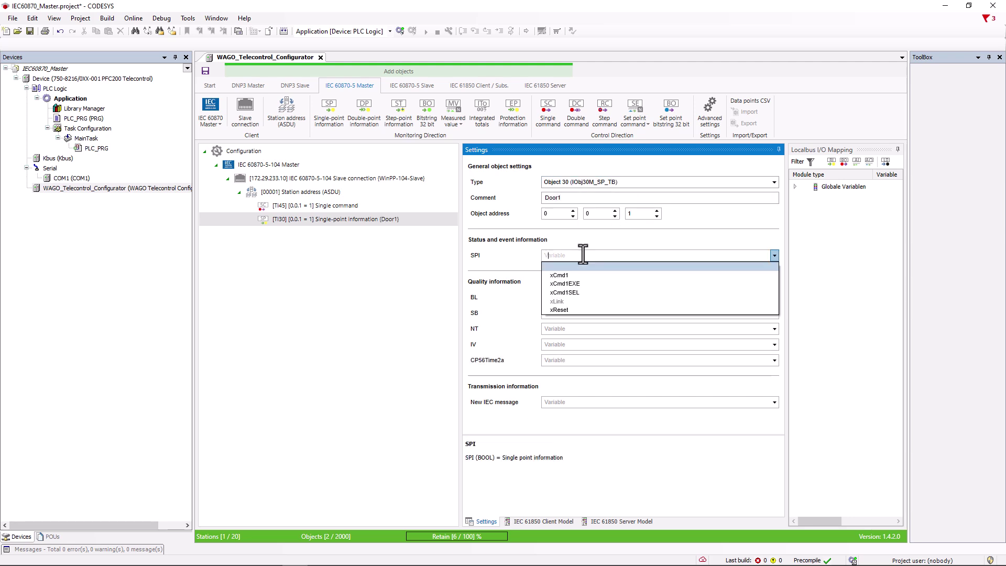
type("xDoor")
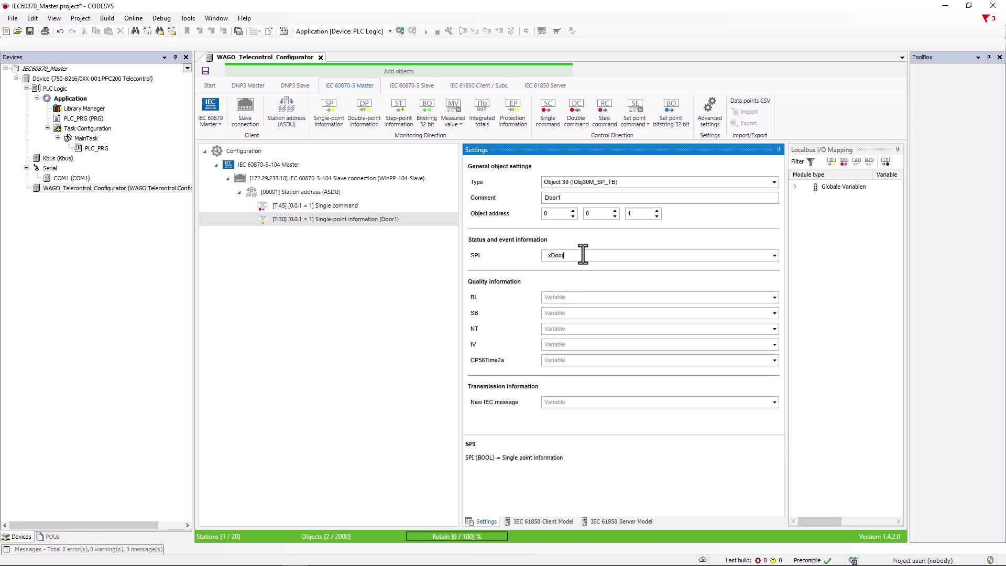
type("1")
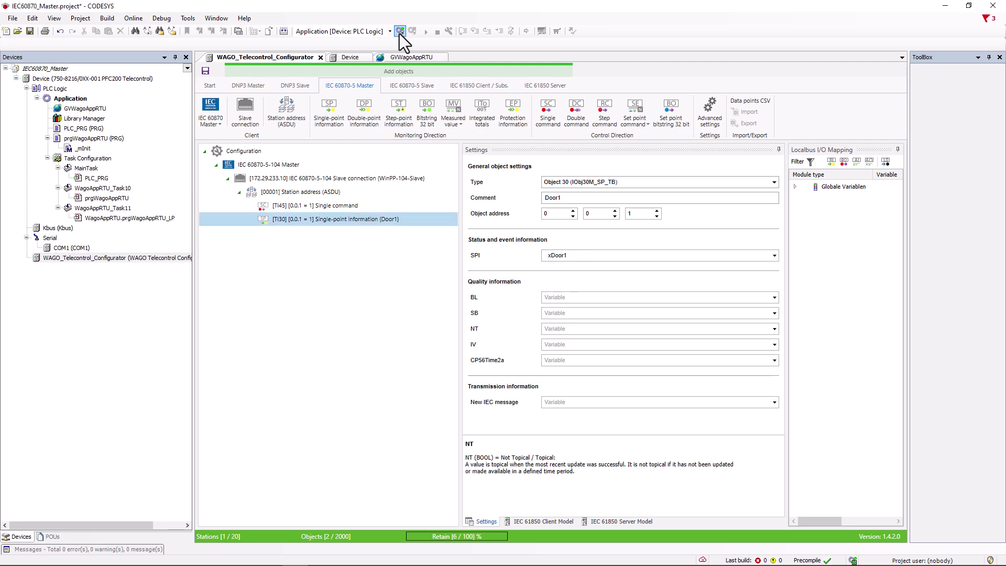
Go online, monitor GVWagoAppRTU, and transmit a WinPP104 single-point ON message setting xDoor1 TRUE.
left_click(400, 31)
left_click(500, 59)
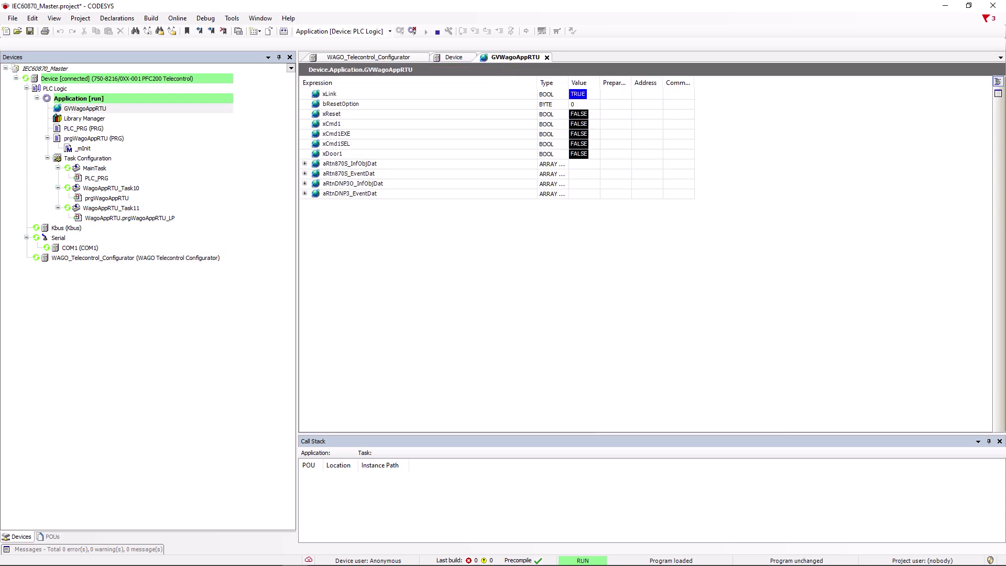
left_click(347, 555)
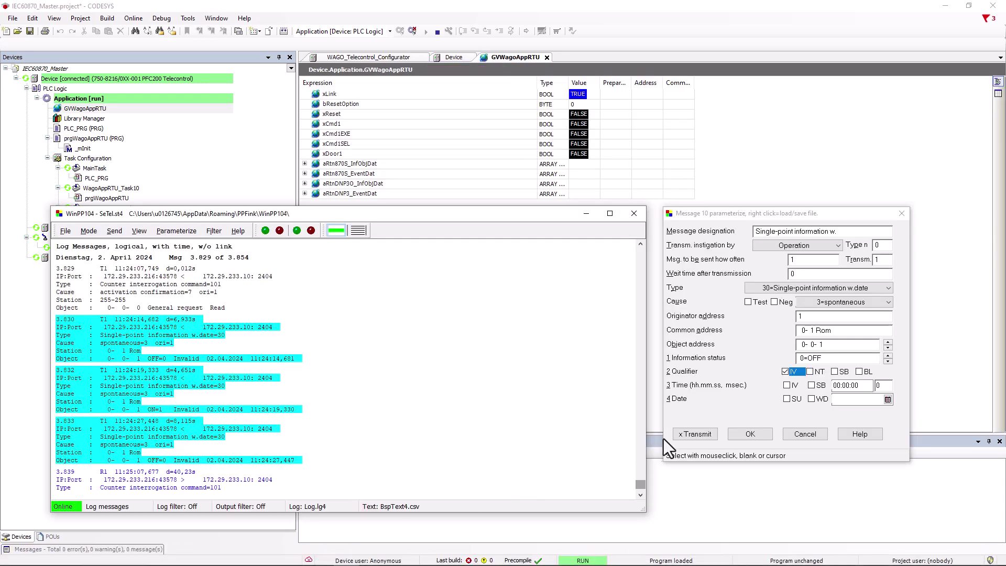
left_click(820, 367)
left_click(888, 355)
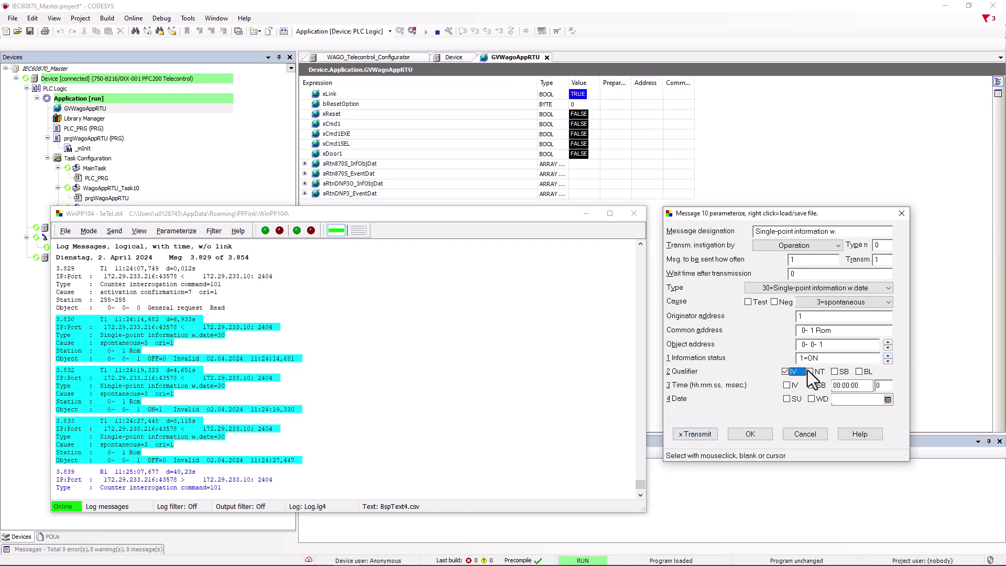
left_click(694, 437)
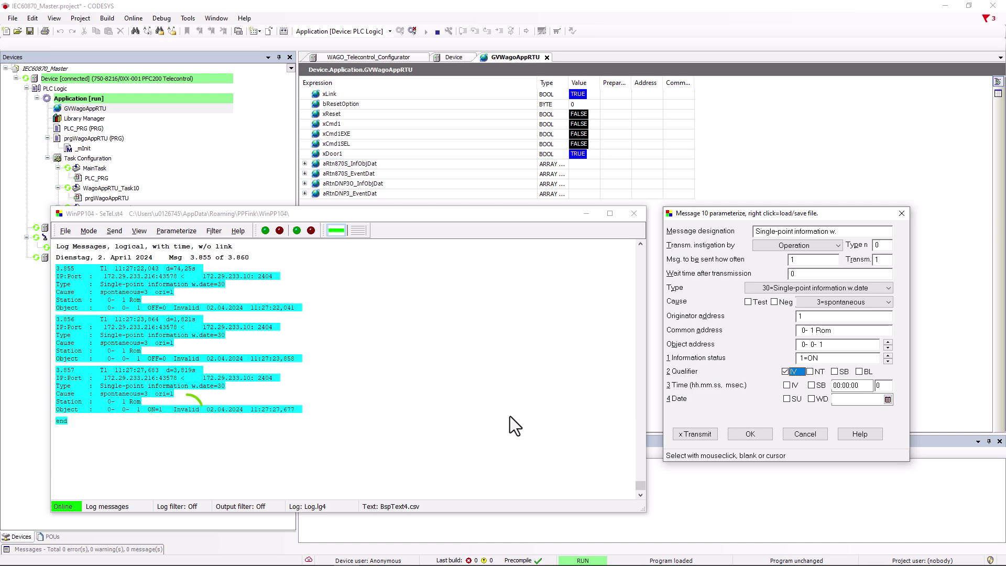
left_click(185, 412)
Go offline and set the Door1 point's IV quality variable to xInValid1.
left_click(515, 165)
left_click(414, 32)
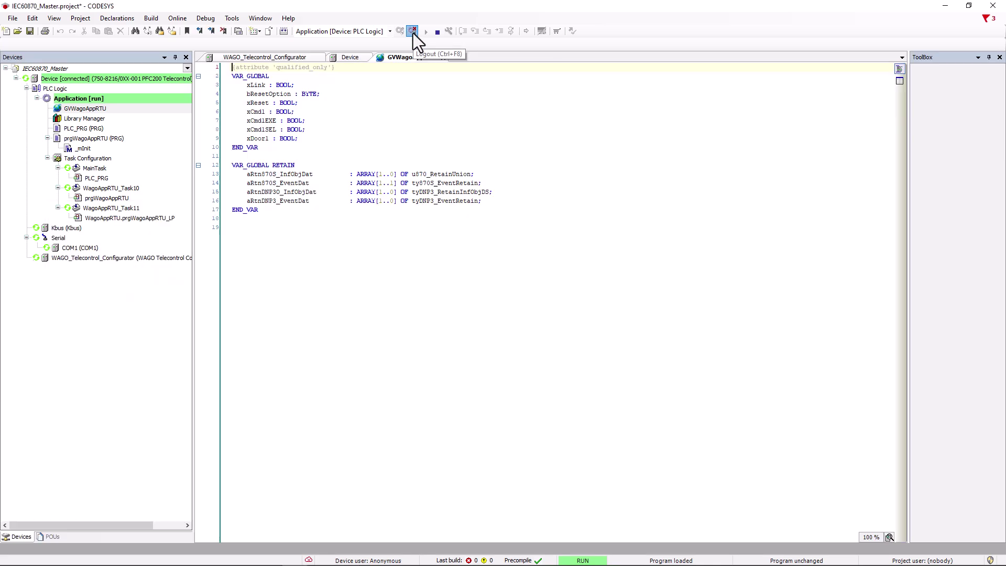
left_click(293, 58)
left_click(561, 344)
type("x")
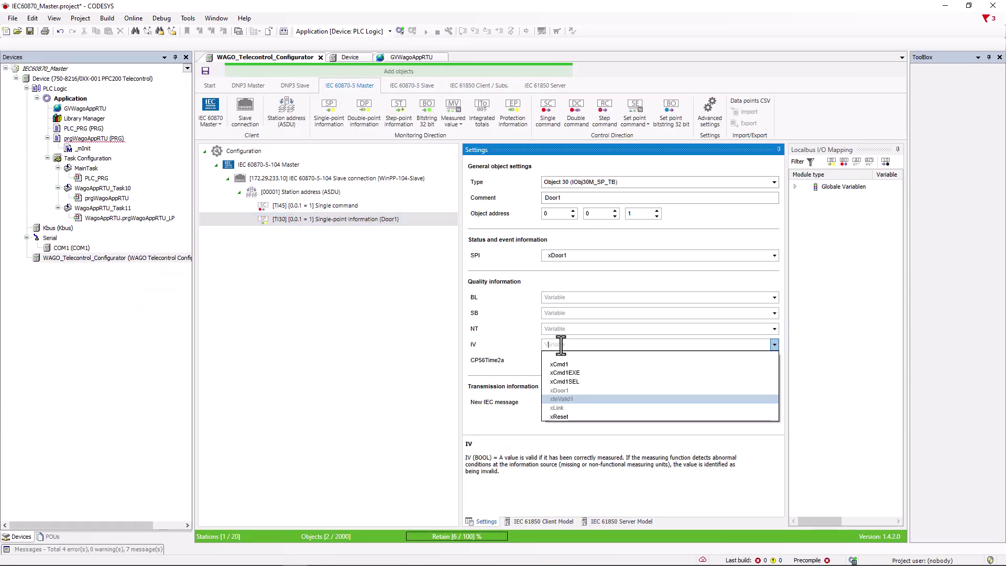
type("InValid1")
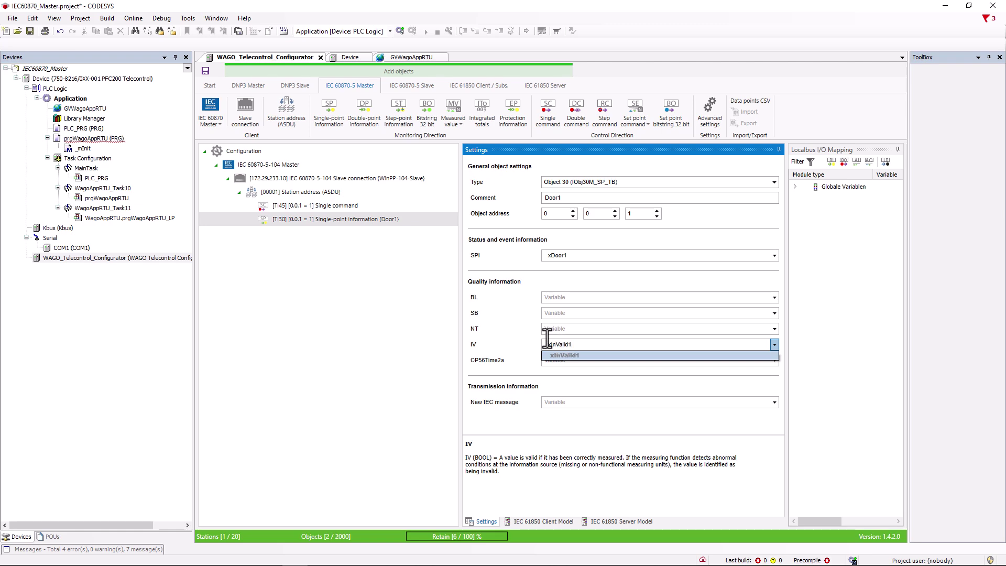
key("Return")
Log in, download the changed application, start it and monitor GVWagoAppRTU.
left_click(398, 29)
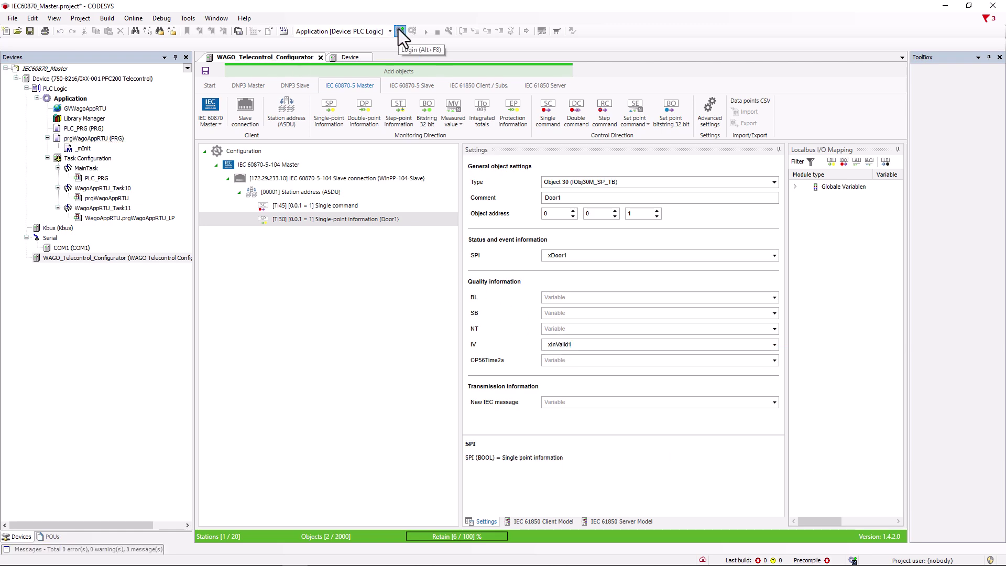
left_click(487, 310)
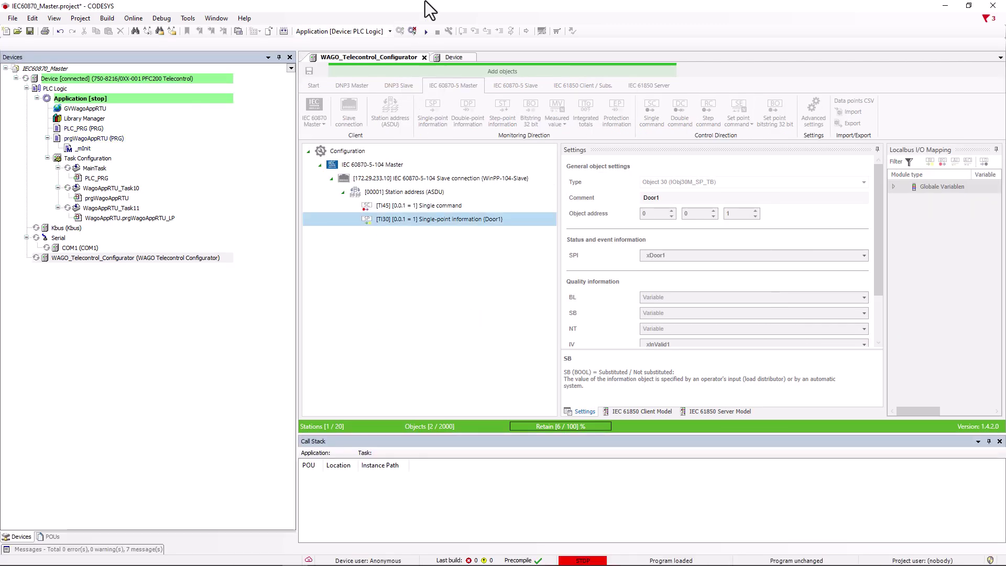
left_click(426, 31)
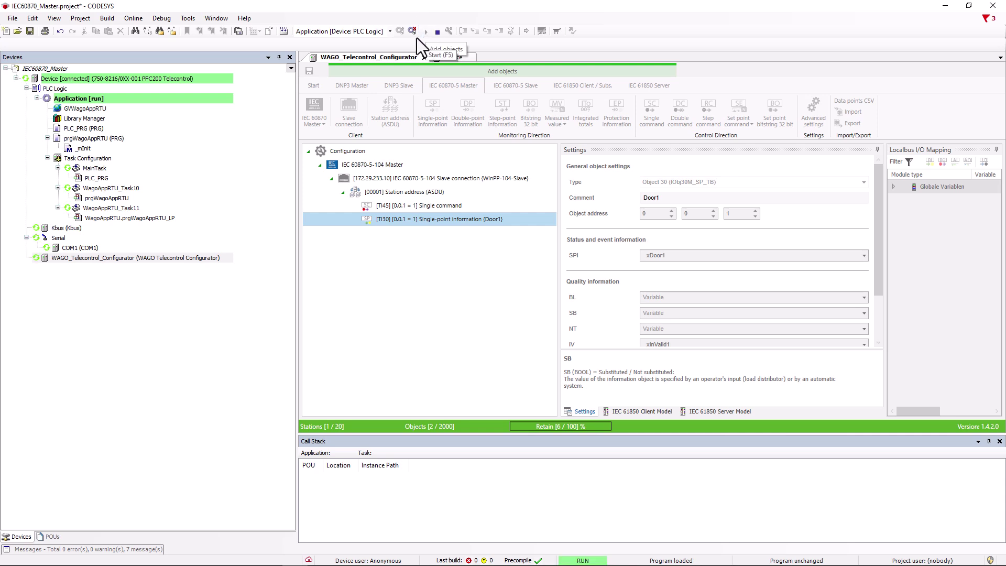
left_click(84, 109)
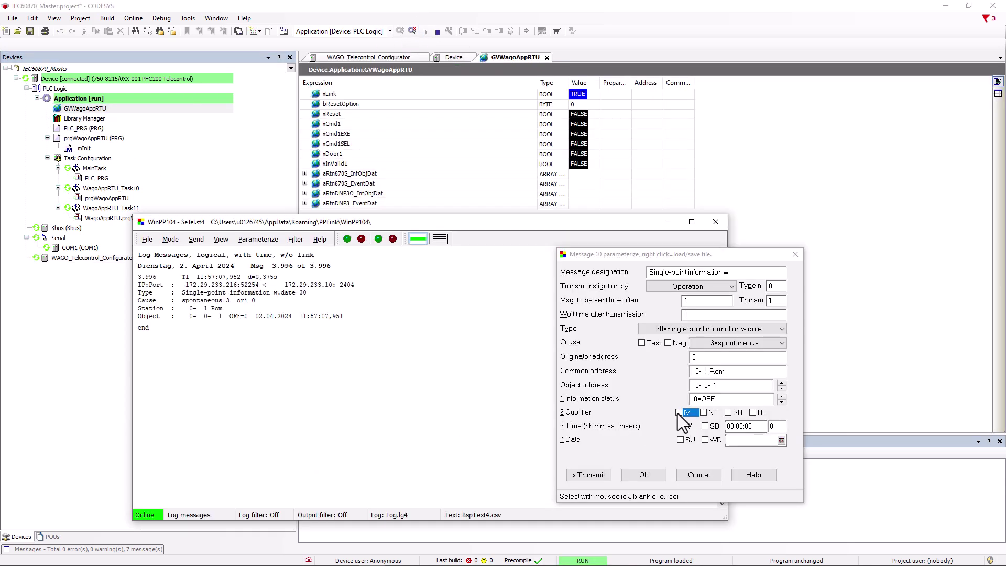
Transmit an invalid single-point message from WinPP104, then stop the application.
left_click(679, 412)
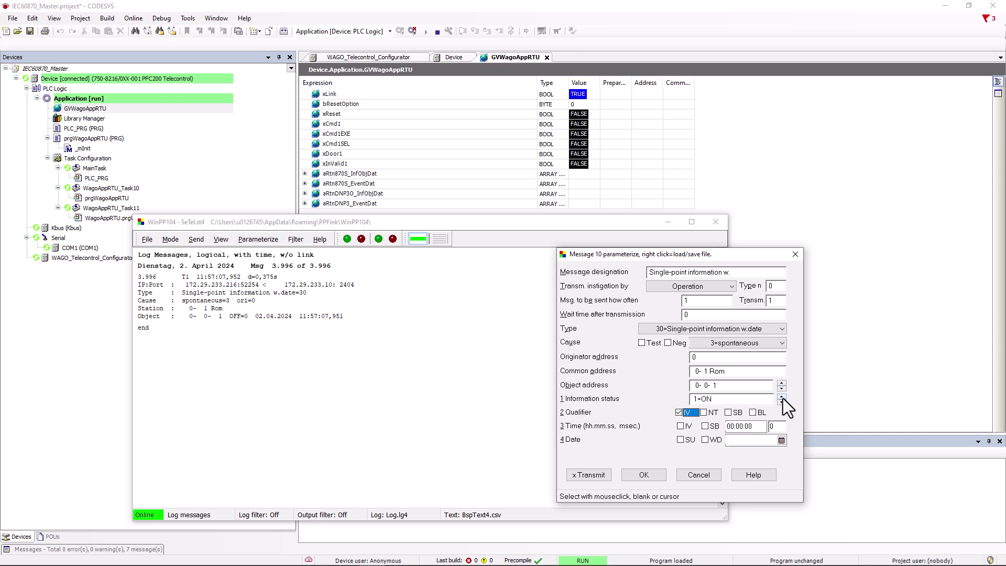
left_click(599, 476)
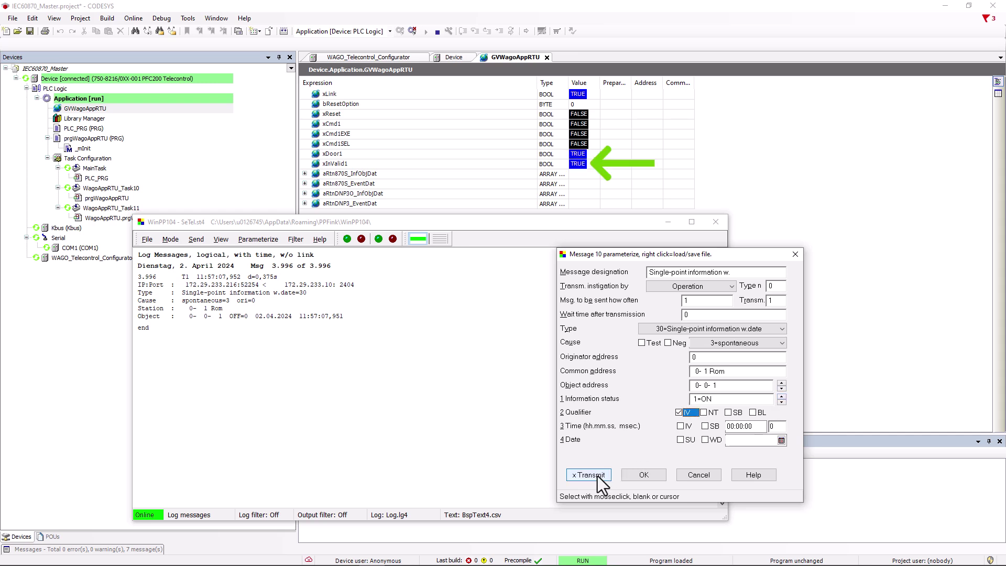
left_click(669, 222)
left_click(424, 30)
Go offline and set Door1's New IEC message variable to wMessageCounter.
left_click(413, 29)
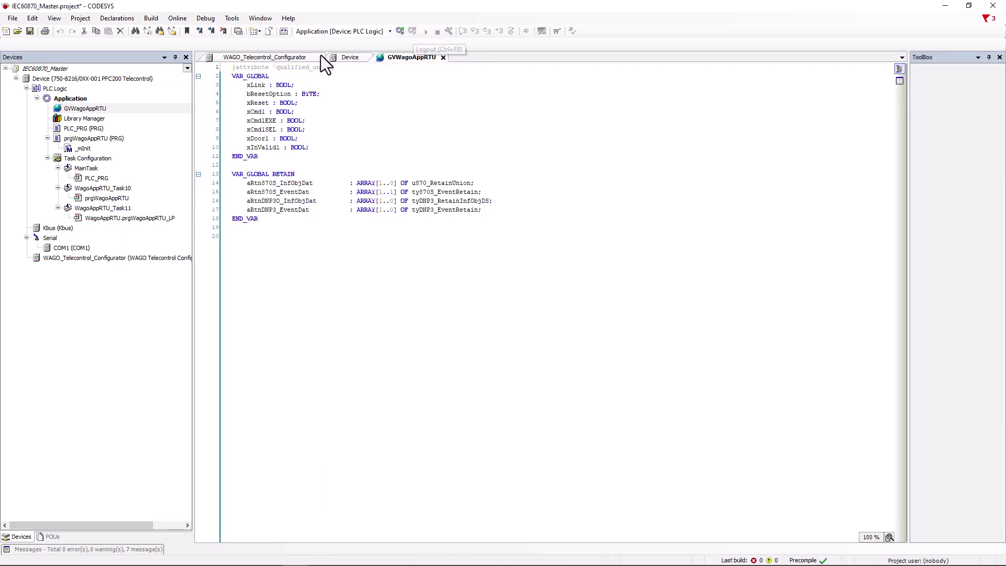
left_click(295, 58)
left_click(577, 402)
type("wMessageCounter")
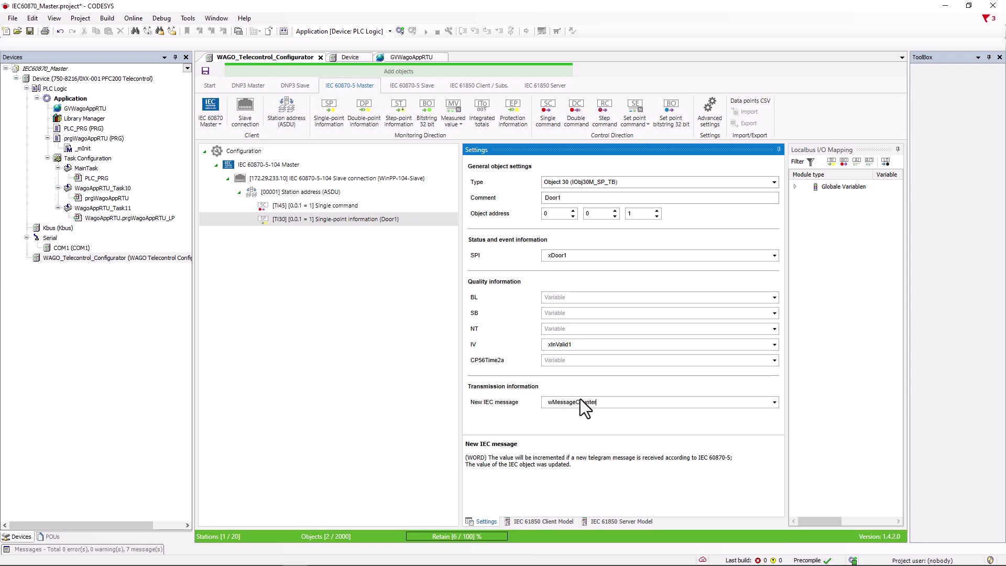
Log in with download, start the application and monitor GVWagoAppRTU live.
left_click(400, 32)
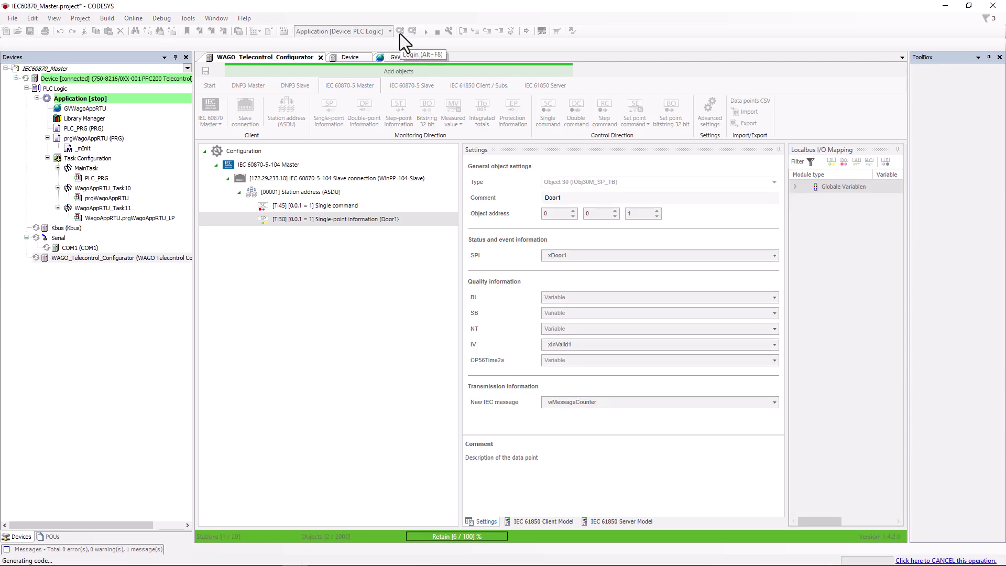
left_click(426, 32)
double_click(88, 108)
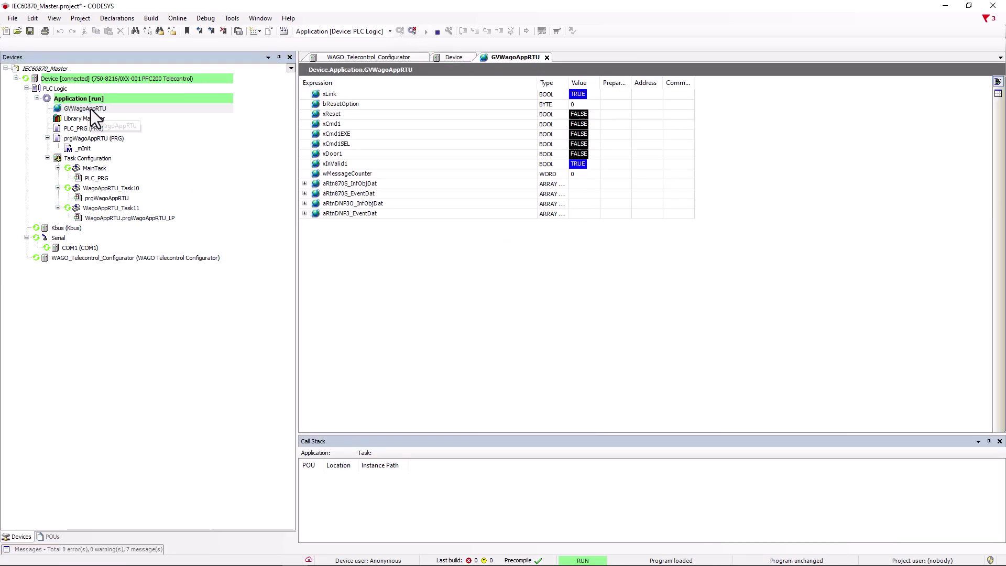
In WinPP104, choose the single-point message under Parameterize > Messages and transmit ON, OFF, ON.
key("alt+Tab")
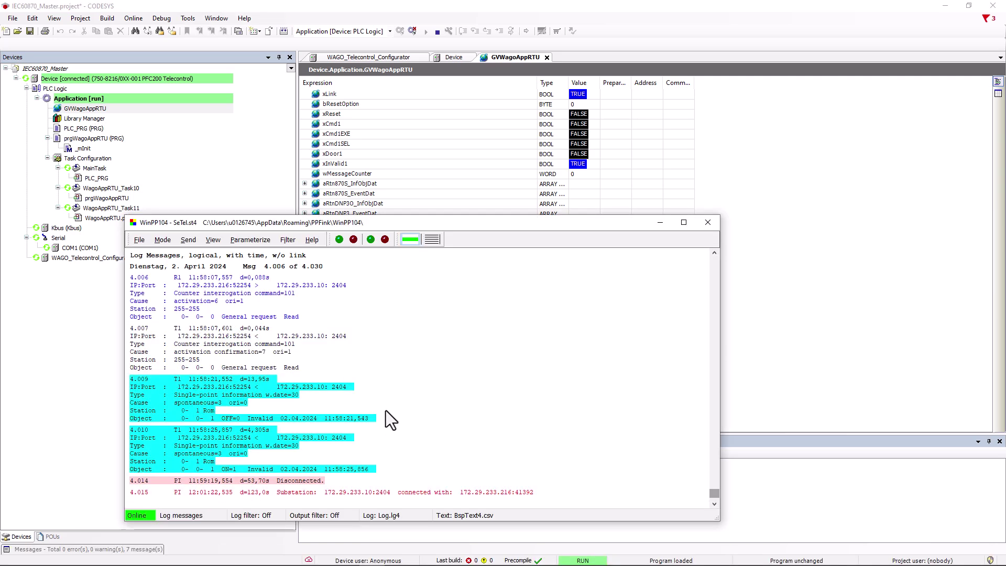
left_click(254, 241)
mouse_move(263, 251)
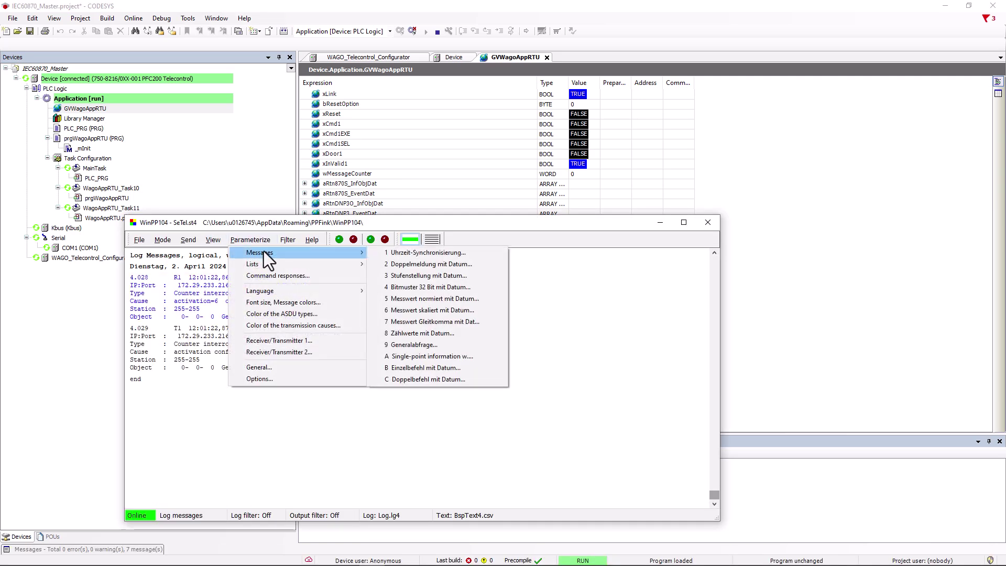
left_click(448, 357)
left_click(589, 476)
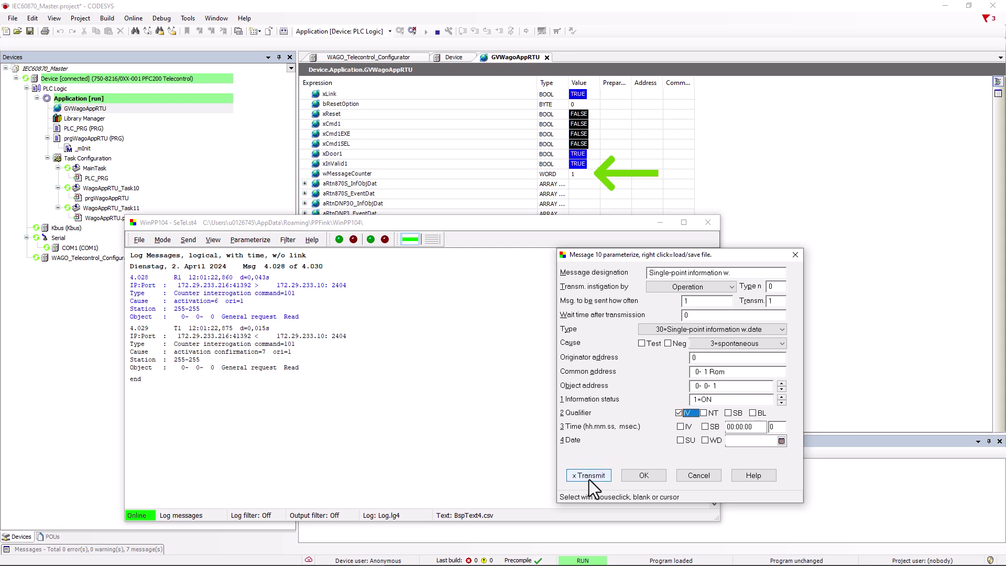
left_click(782, 403)
left_click(590, 476)
left_click(781, 397)
left_click(589, 476)
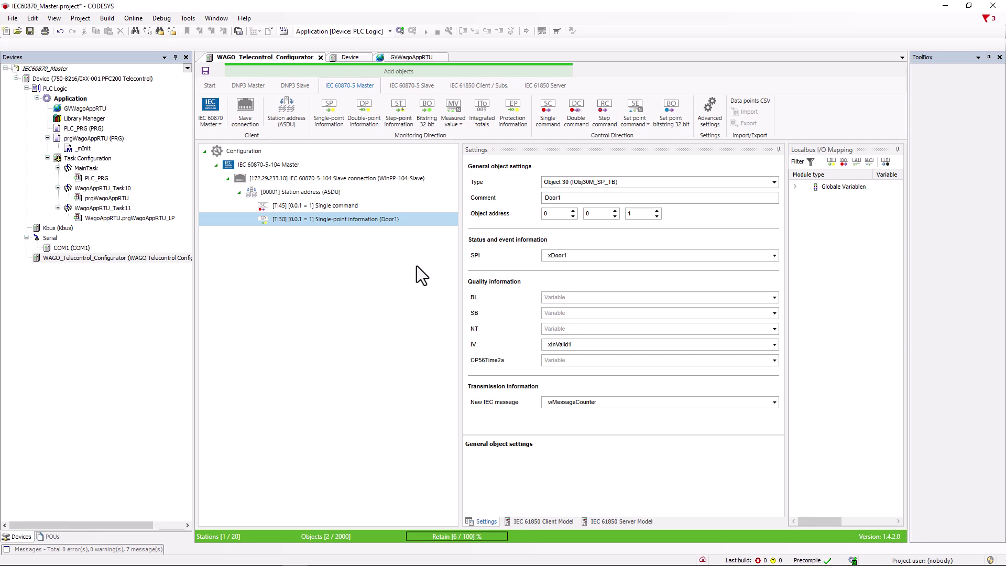
Add a short floating point value from the Measured value list.
left_click(455, 124)
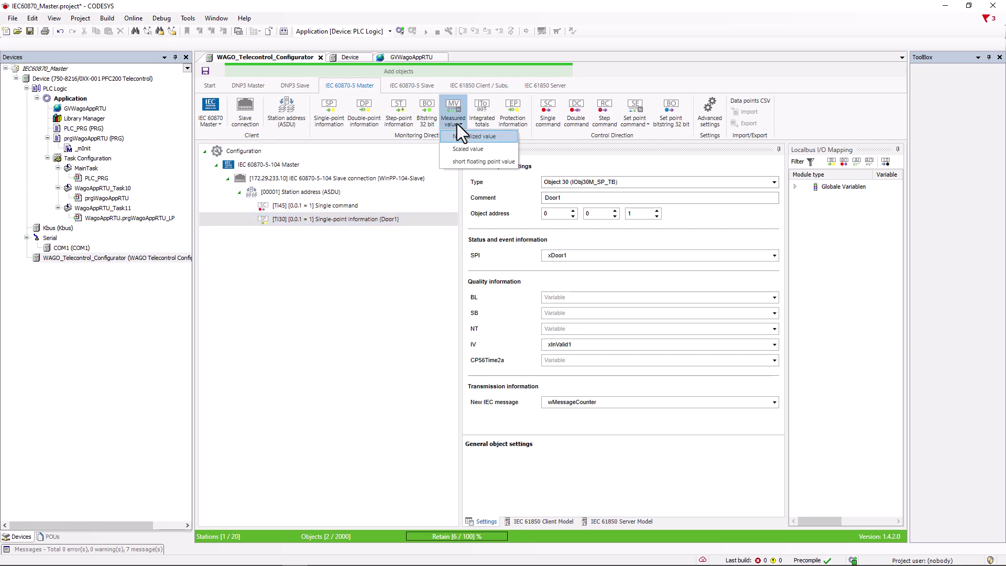
left_click(480, 162)
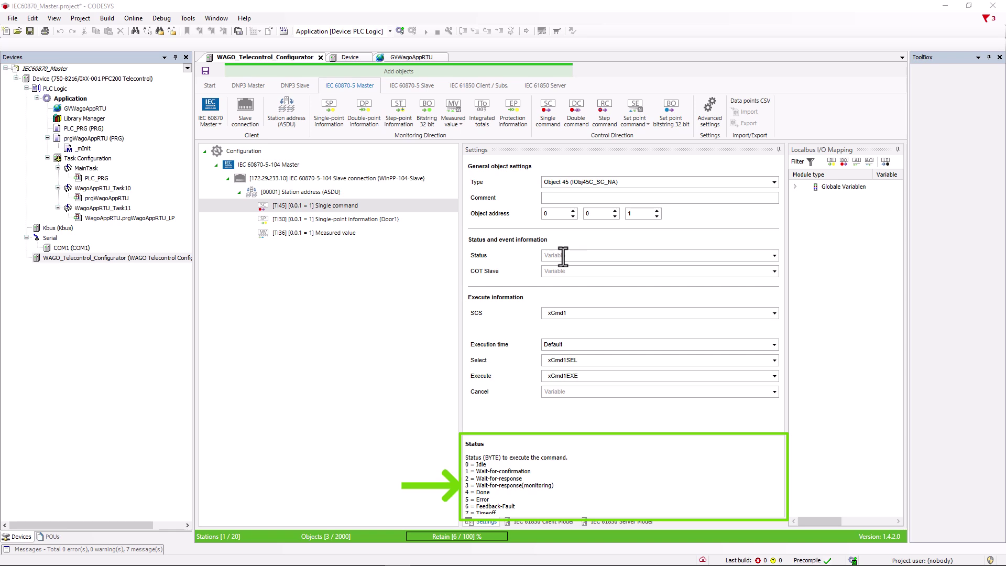
mouse_move(566, 271)
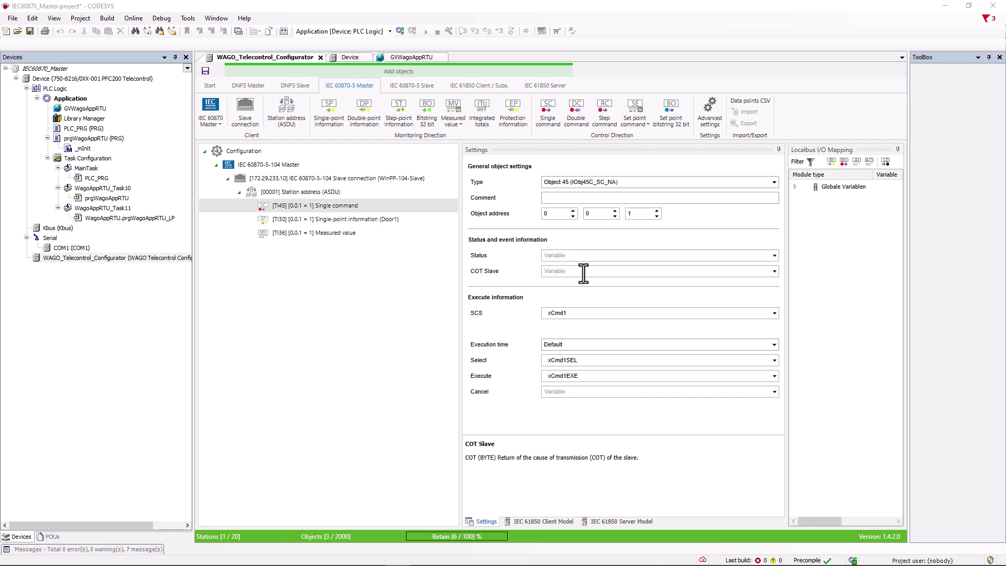
mouse_move(582, 313)
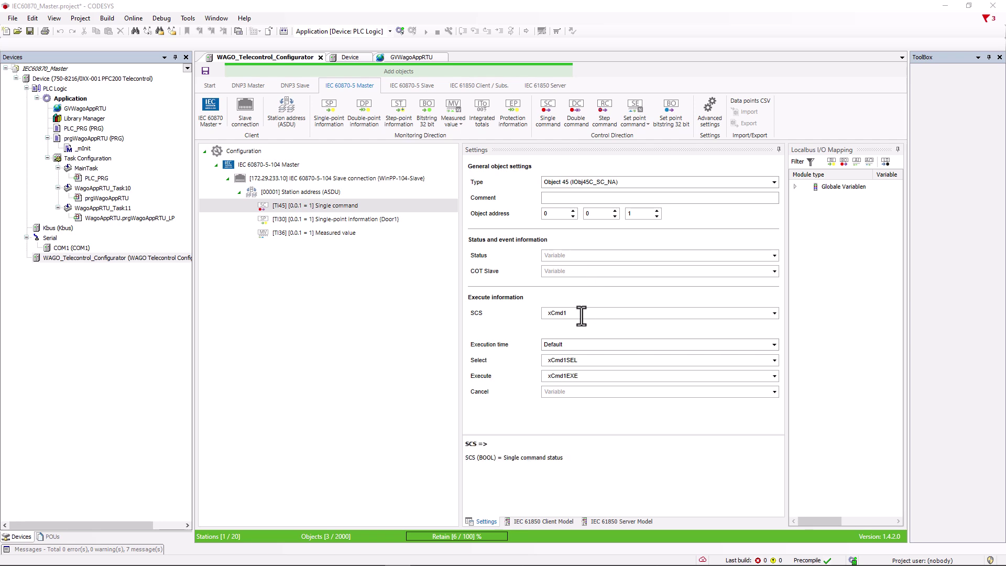
left_click(586, 346)
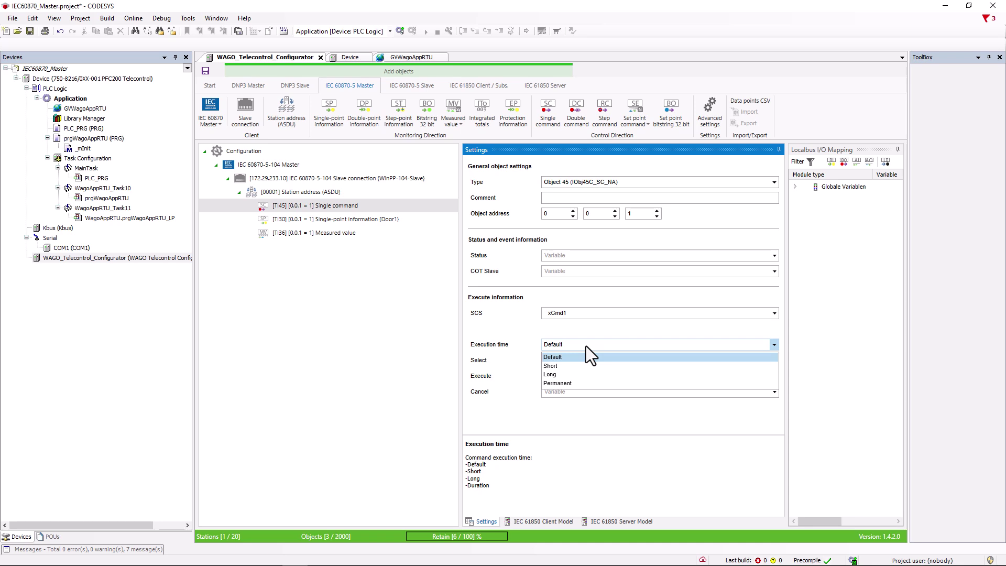
left_click(587, 347)
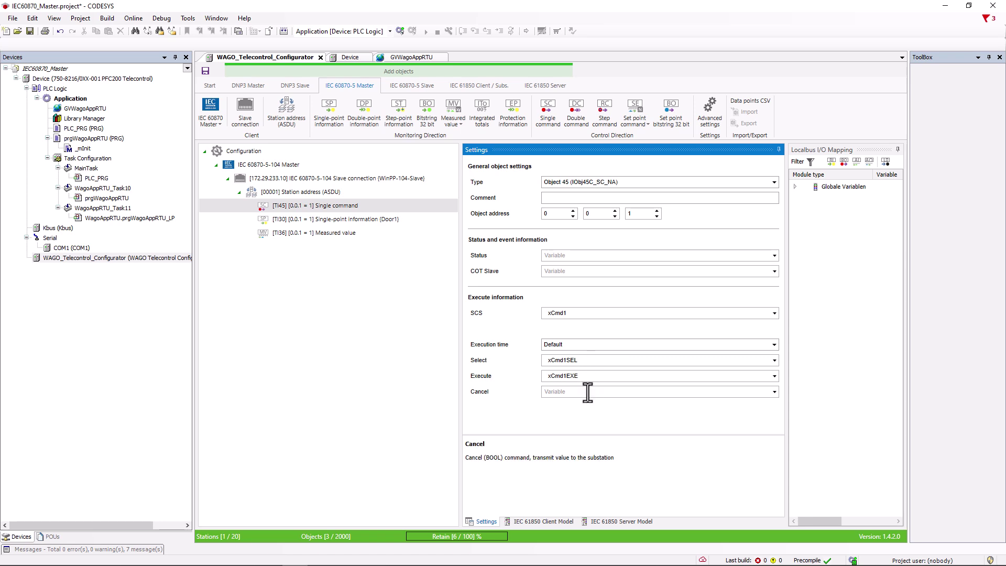
Add a double command and a normalized-value set point command to the station address.
left_click(577, 109)
left_click(366, 248)
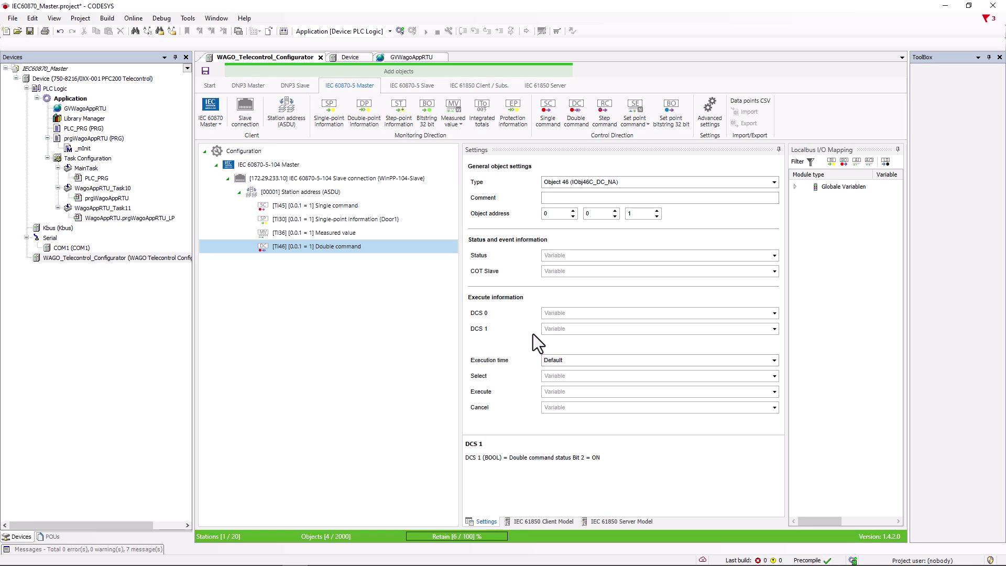
left_click(636, 117)
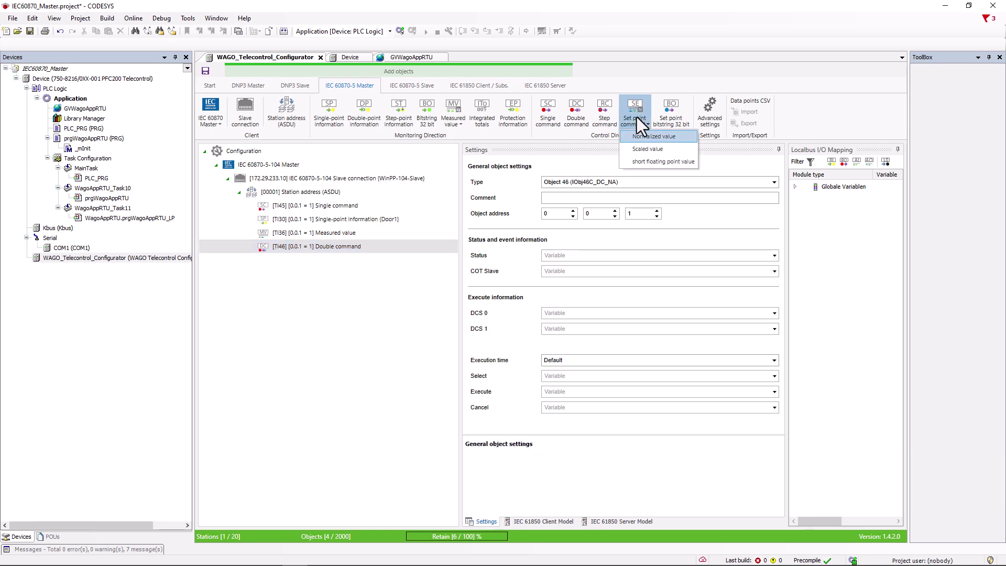
left_click(638, 118)
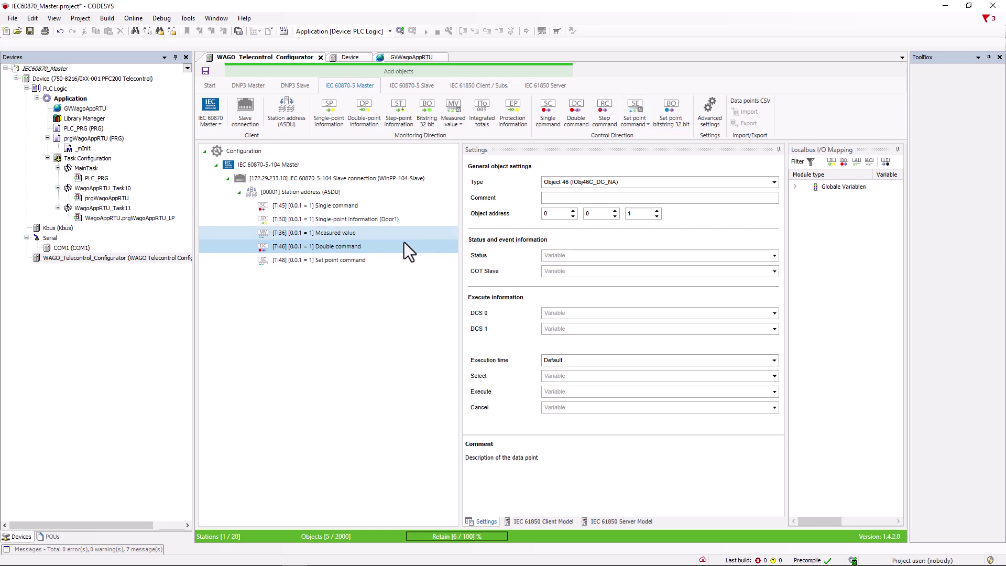
Change the set point command's type to Object 50 short floating point (IObj50C_SE_NC).
left_click(366, 259)
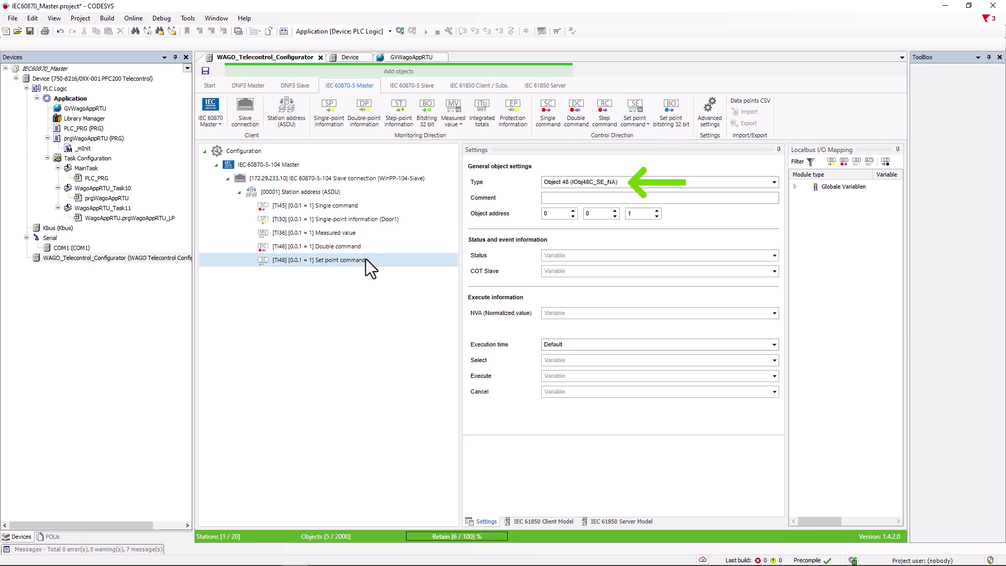
mouse_move(545, 310)
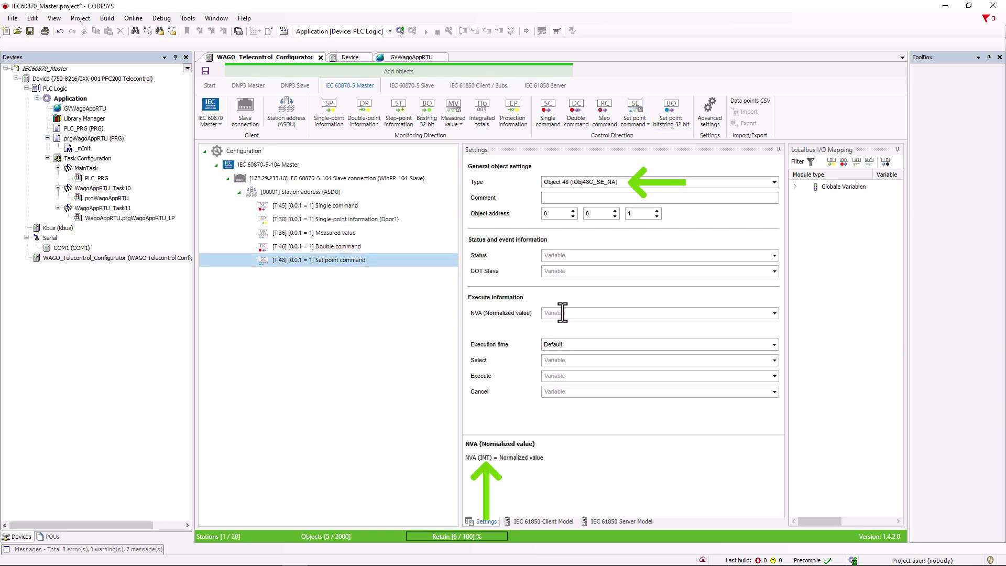
left_click(676, 183)
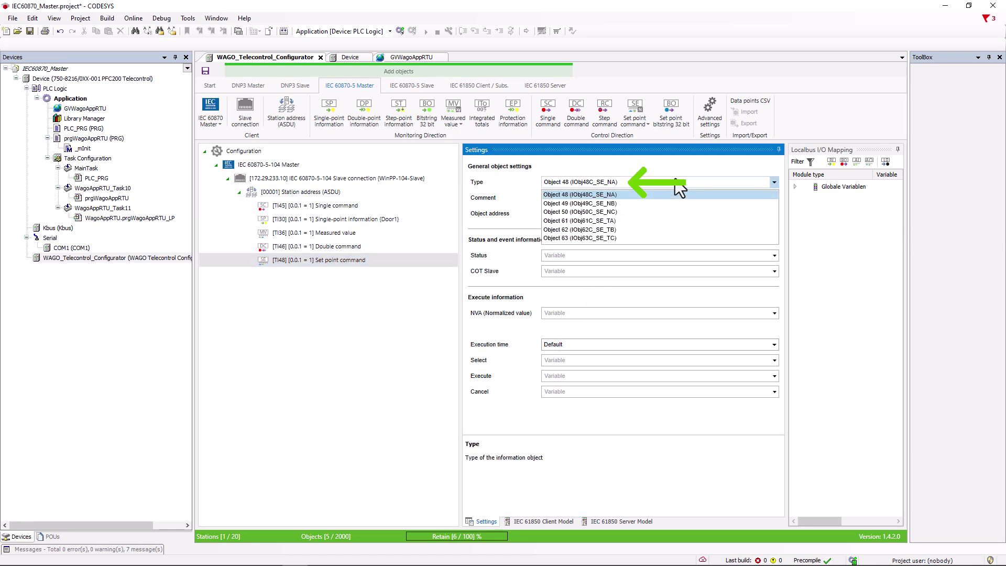
left_click(601, 212)
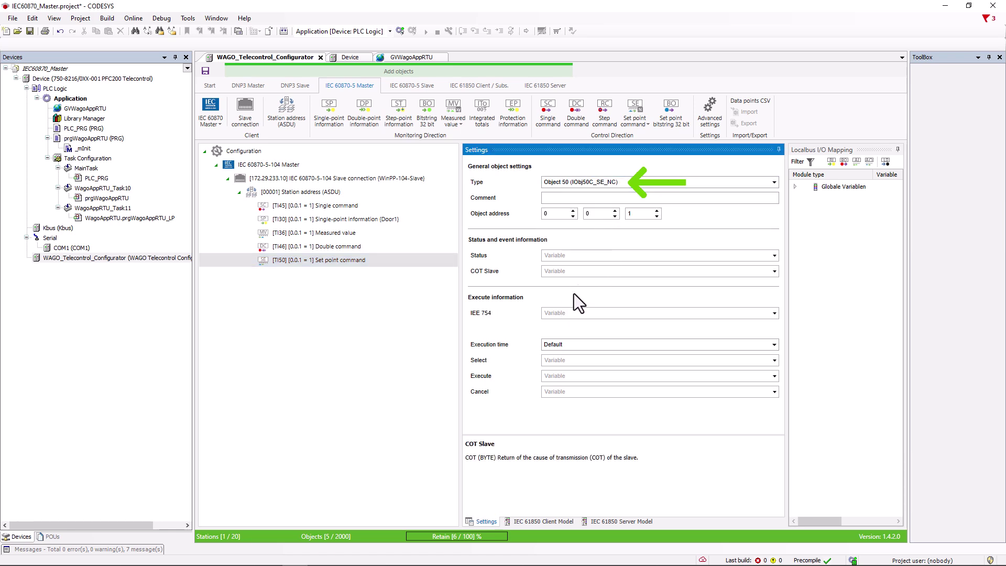
mouse_move(568, 313)
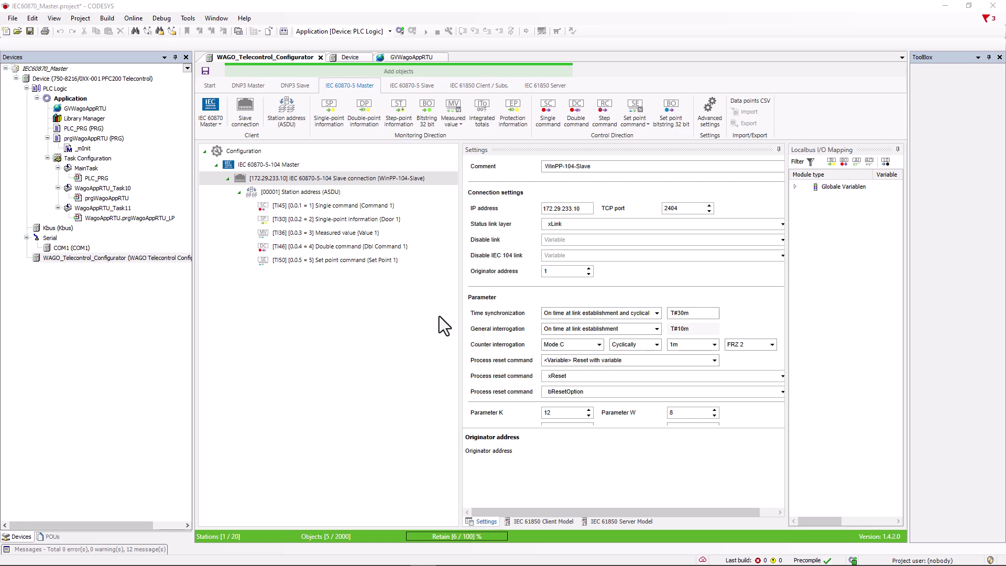
Add three more 104 slave connections.
left_click(247, 115)
left_click(248, 116)
left_click(247, 115)
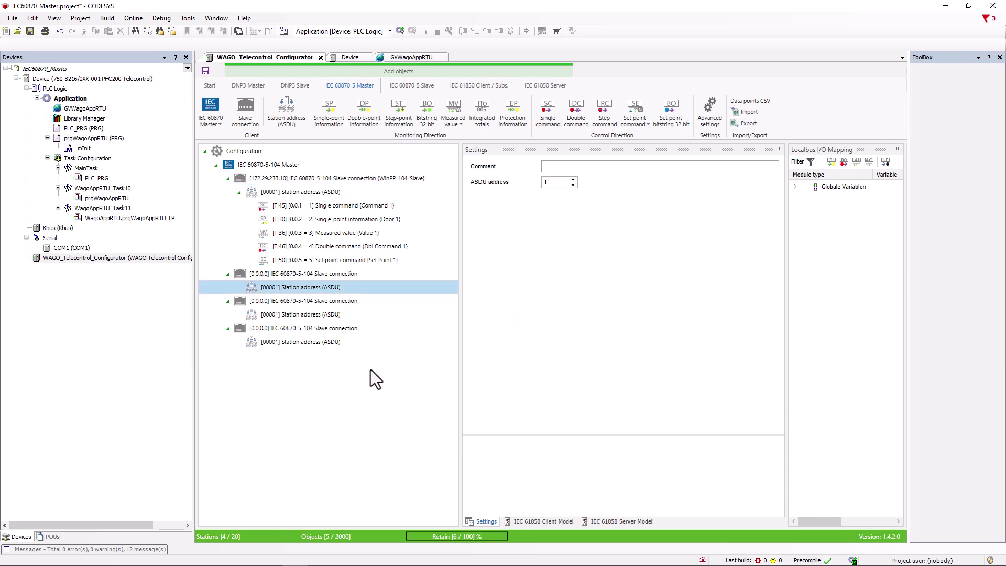
Export the first station address's data points to Datenpunkte.csv, overwriting the existing file.
left_click(327, 193)
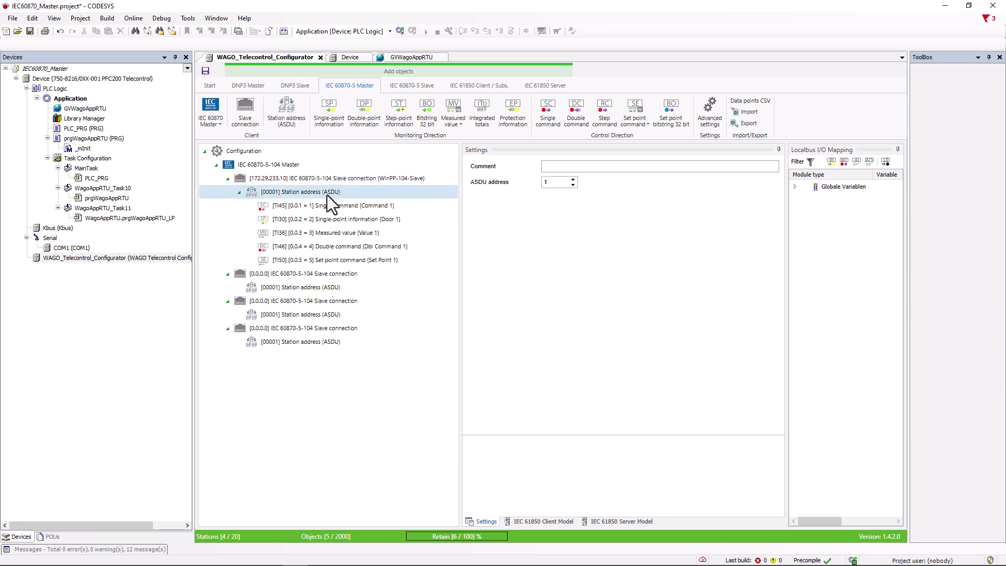
left_click(749, 124)
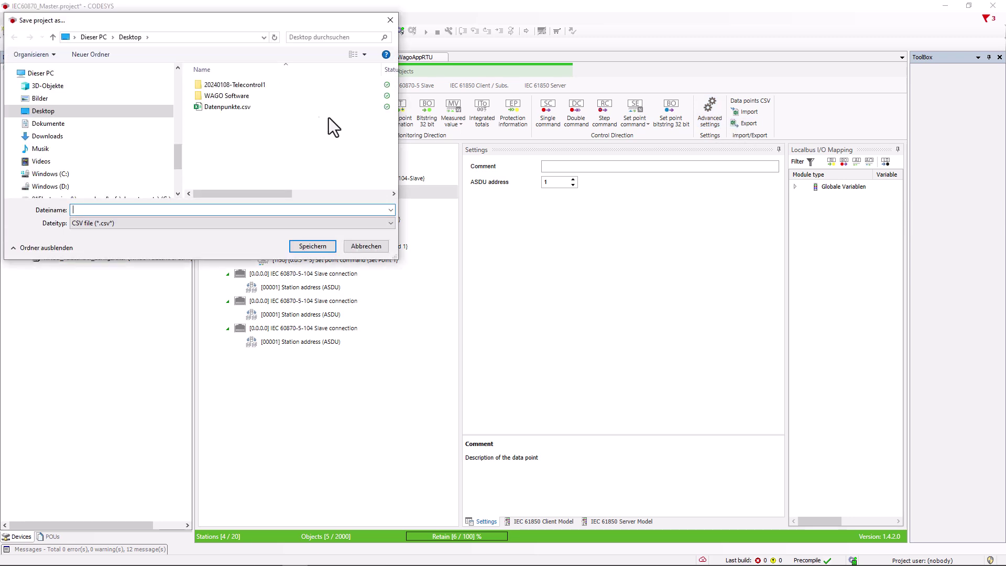
left_click(253, 107)
left_click(321, 249)
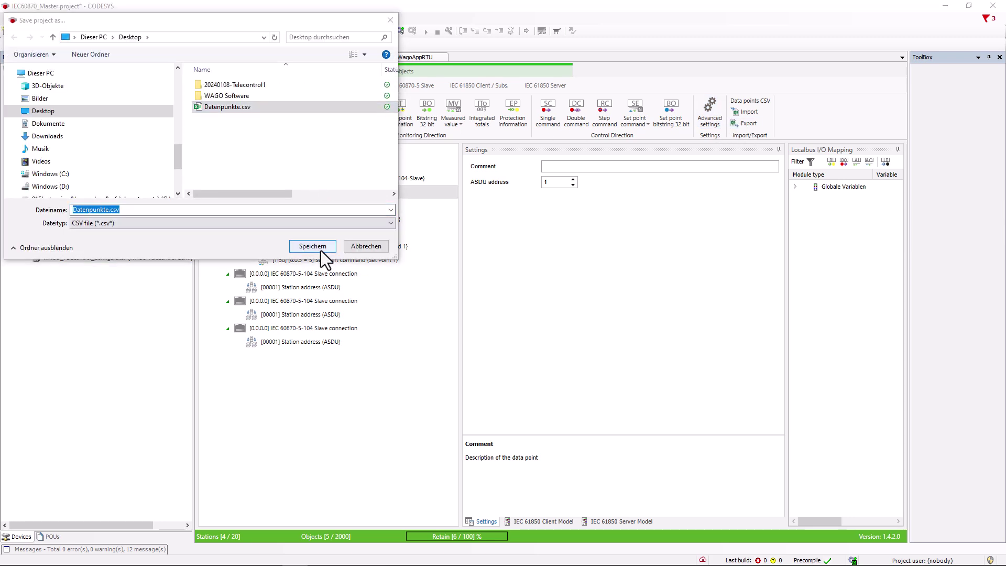
left_click(526, 288)
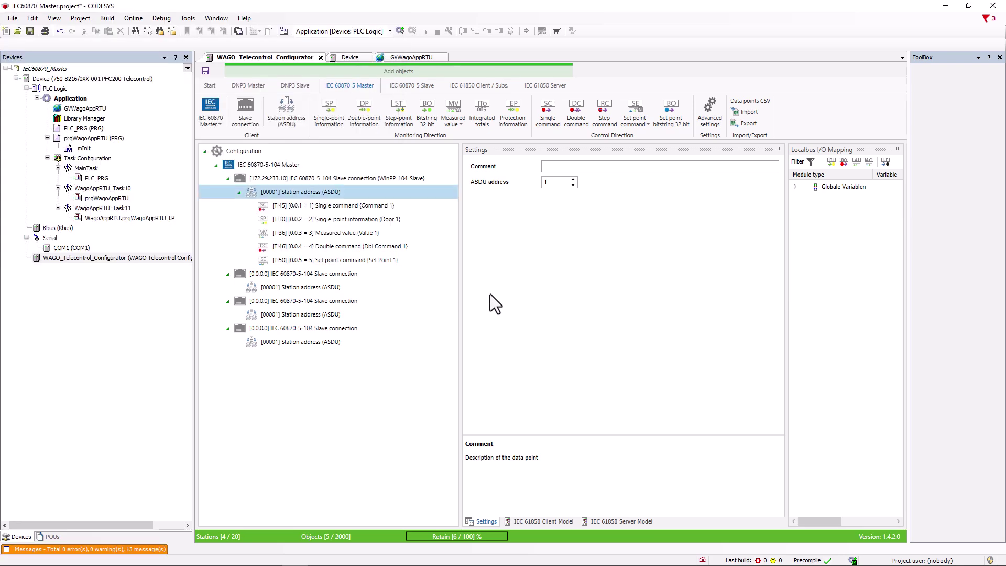
Import Datenpunkte.csv into the second station address with Replace and check the imported points.
left_click(325, 288)
left_click(747, 113)
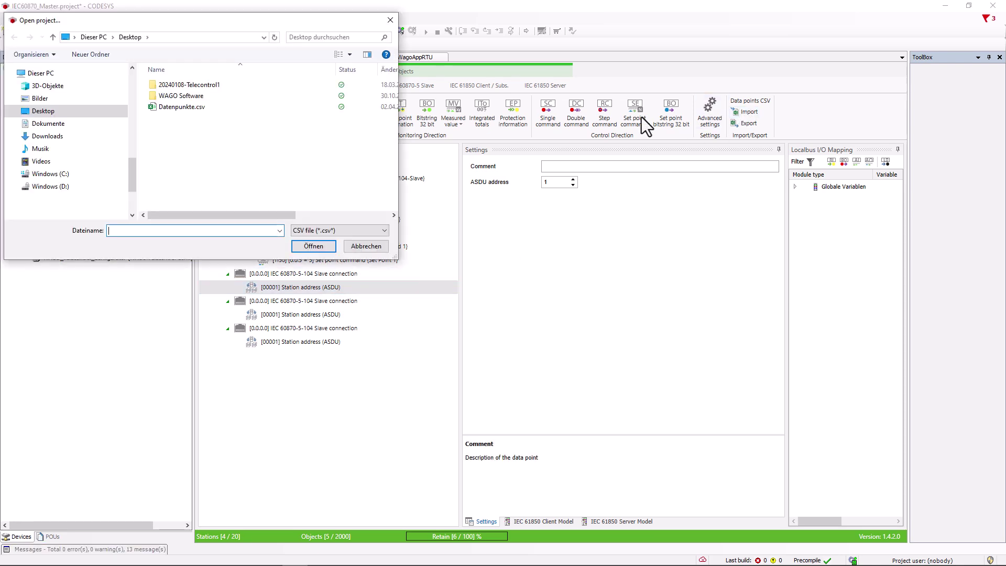
left_click(209, 107)
left_click(315, 246)
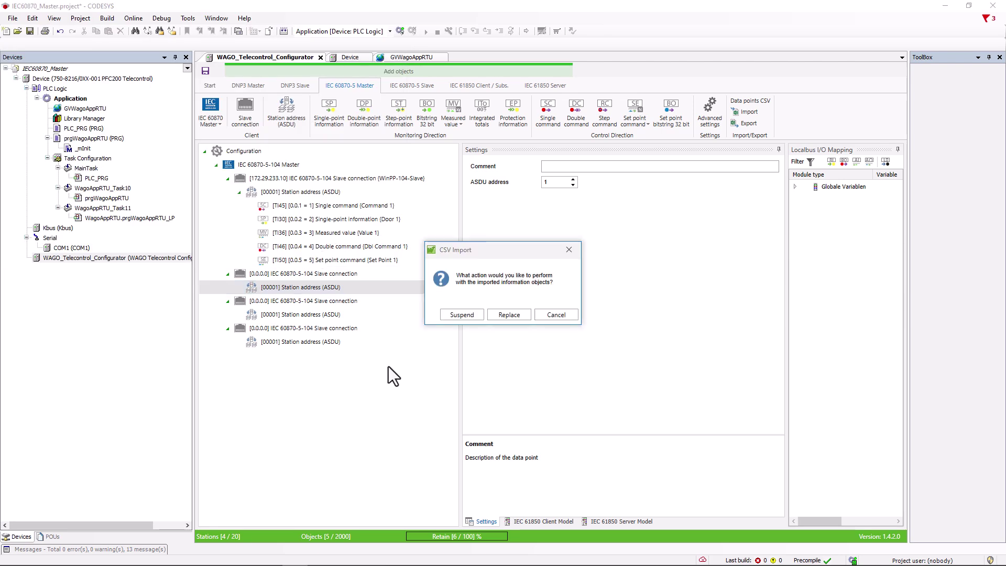
left_click(504, 319)
left_click(239, 287)
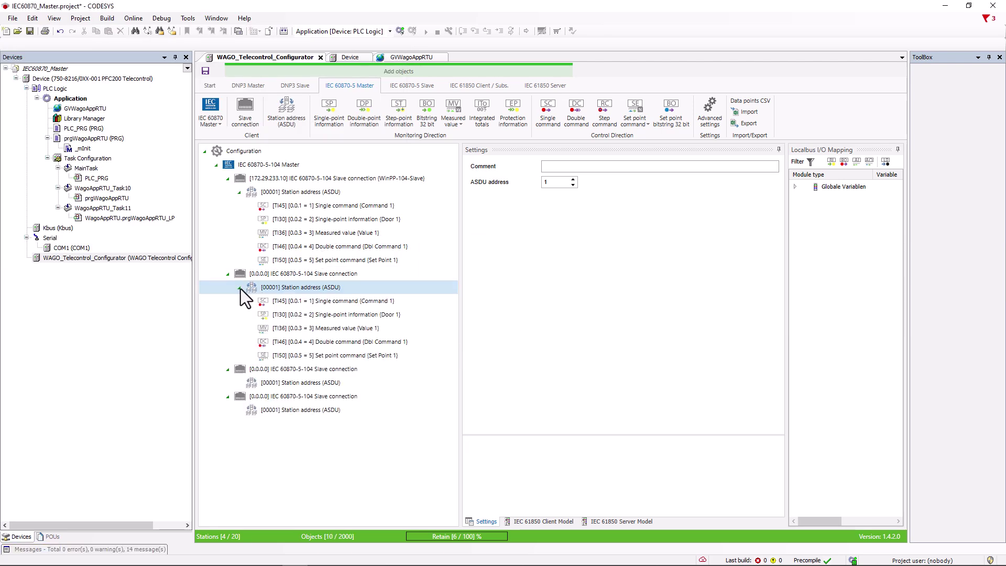
left_click(384, 304)
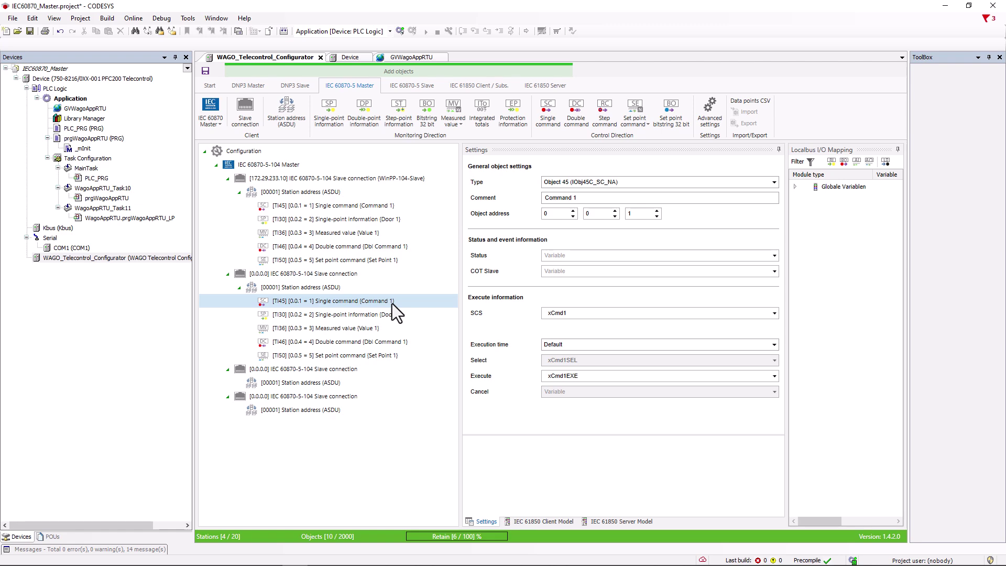
left_click(449, 555)
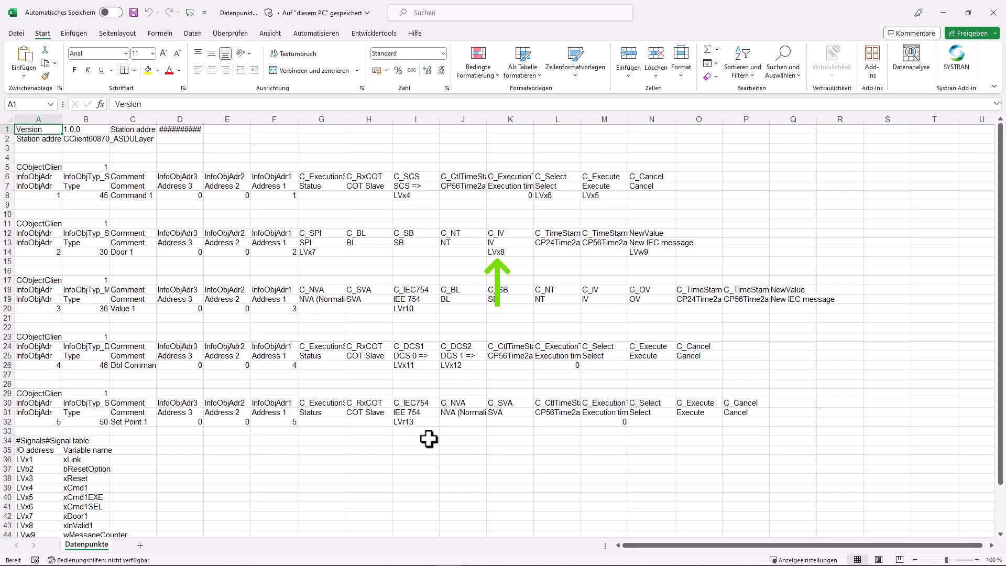
Rename xCmd1, xCmd1EXE, xCmd1SEL, xDoor1 and xInValid1 to their 2 versions in B39–B43.
scroll(206, 419, "down", 4)
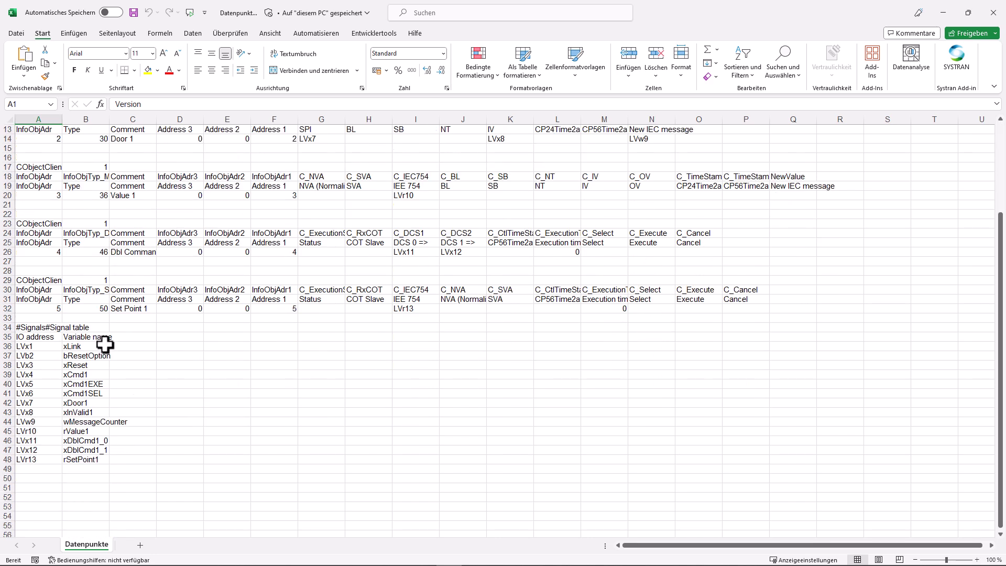
double_click(103, 374)
key("BackSpace")
type("2")
key("Return")
double_click(108, 385)
key("BackSpace")
key("BackSpace")
key("BackSpace")
key("BackSpace")
type("2EXE")
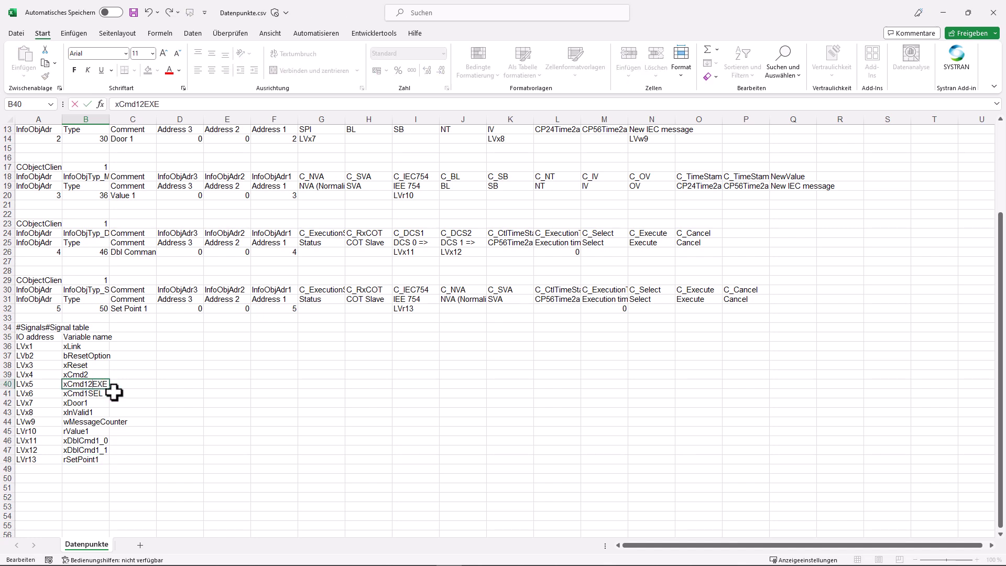
double_click(87, 393)
type("2")
double_click(89, 403)
type("2")
double_click(94, 412)
type("2")
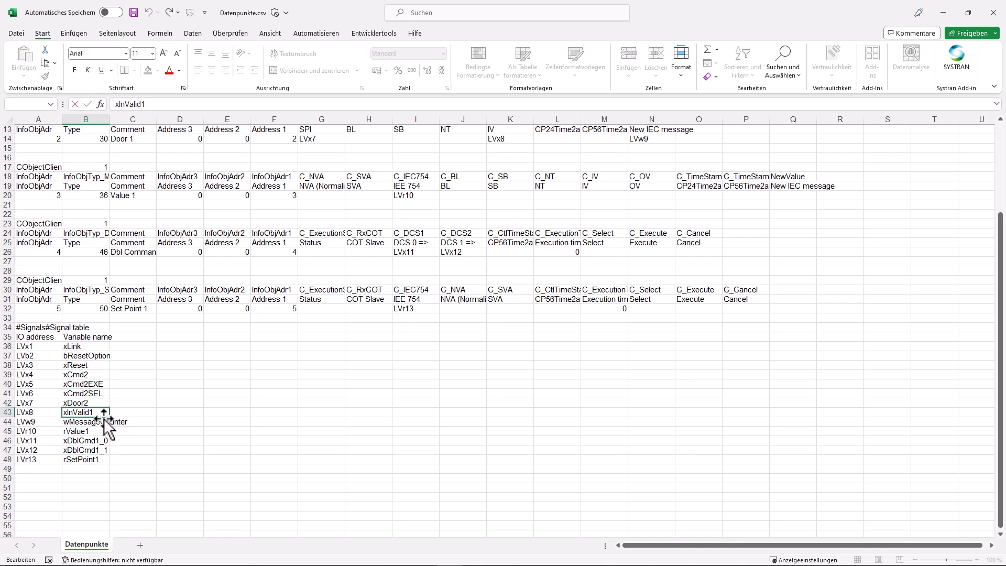
key("Return")
Rename the message counter, xDblCmd1_0, xDblCmd1_1 and rSetPoint1 entries to their 2 versions.
double_click(130, 422)
type("2")
double_click(90, 431)
key("BackSpace")
type("2")
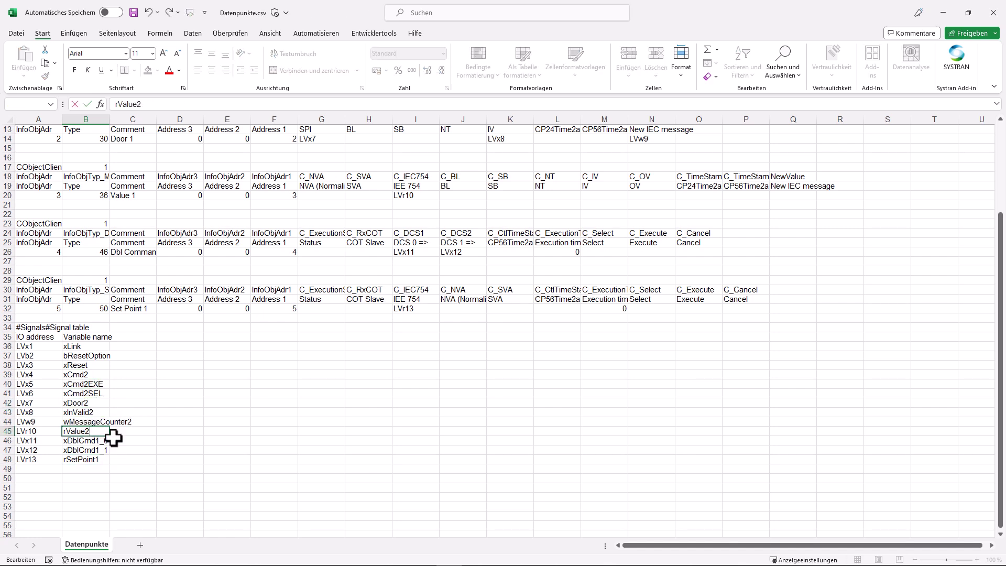
double_click(100, 441)
key("BackSpace")
type("2")
double_click(100, 450)
key("BackSpace")
type("2")
double_click(98, 460)
key("BackSpace")
type("2")
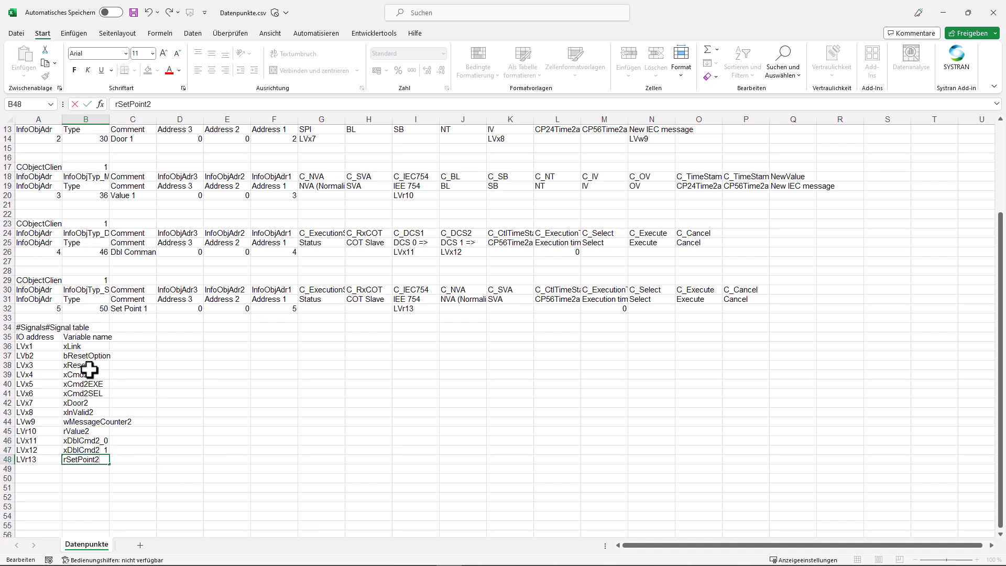
Append 2 to the xReset and bResetOption names and save Datenpunkte.csv.
double_click(92, 365)
type("22")
double_click(84, 349)
type("2")
left_click(134, 375)
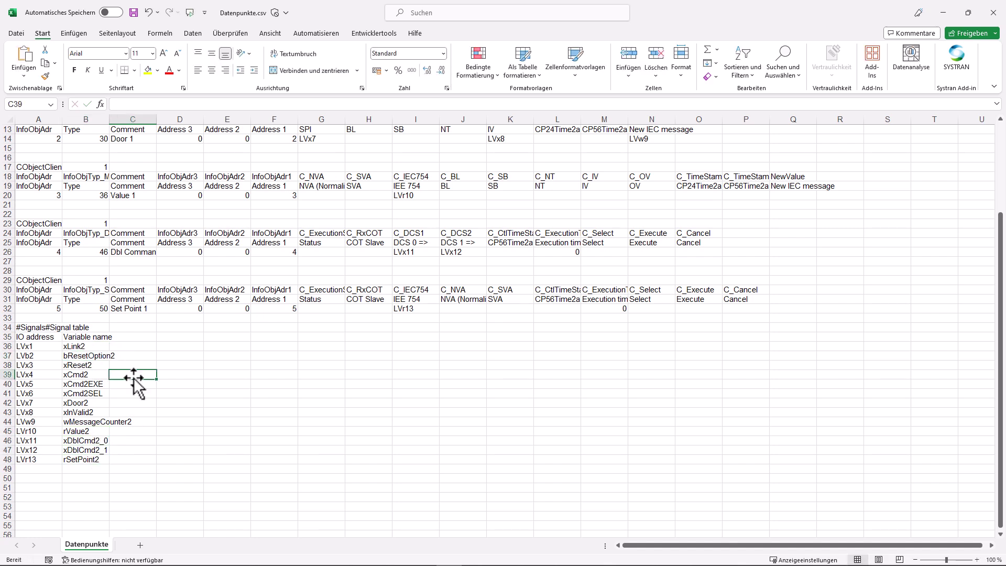
key("ctrl+s")
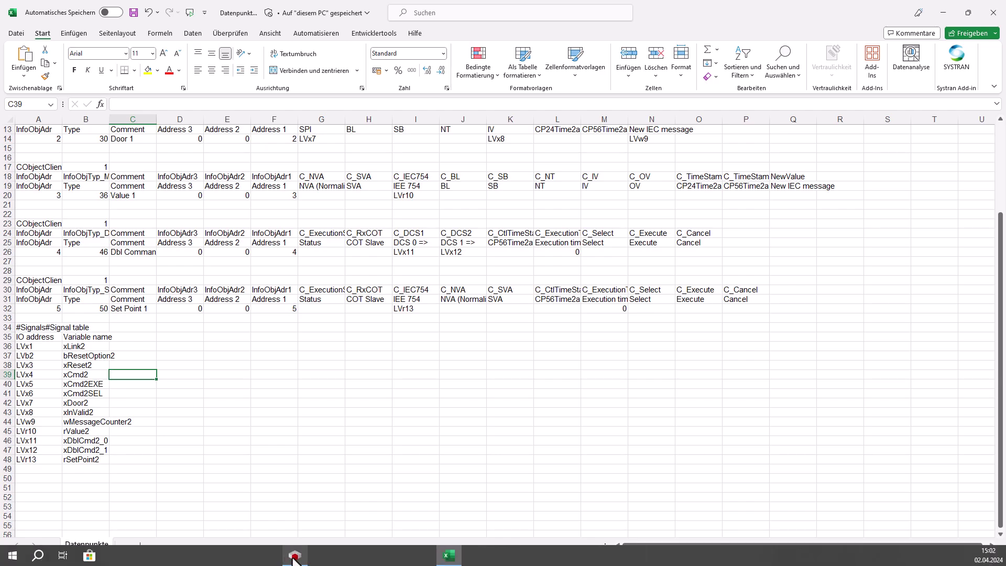
Import the edited Datenpunkte.csv with Replace, then verify Command 1 uses xCmd2 and the Door point.
left_click(294, 554)
left_click(749, 112)
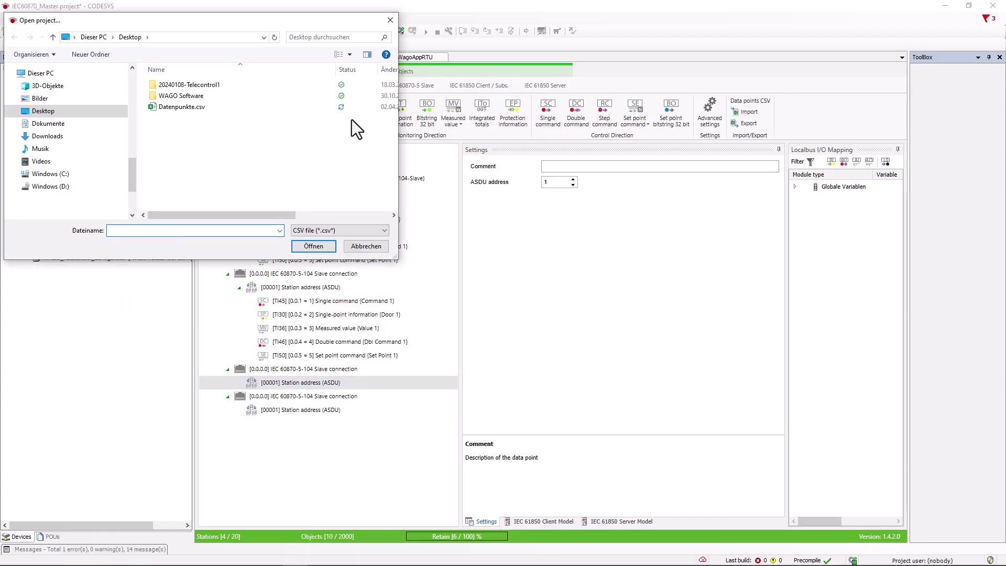
left_click(246, 107)
left_click(314, 245)
left_click(511, 315)
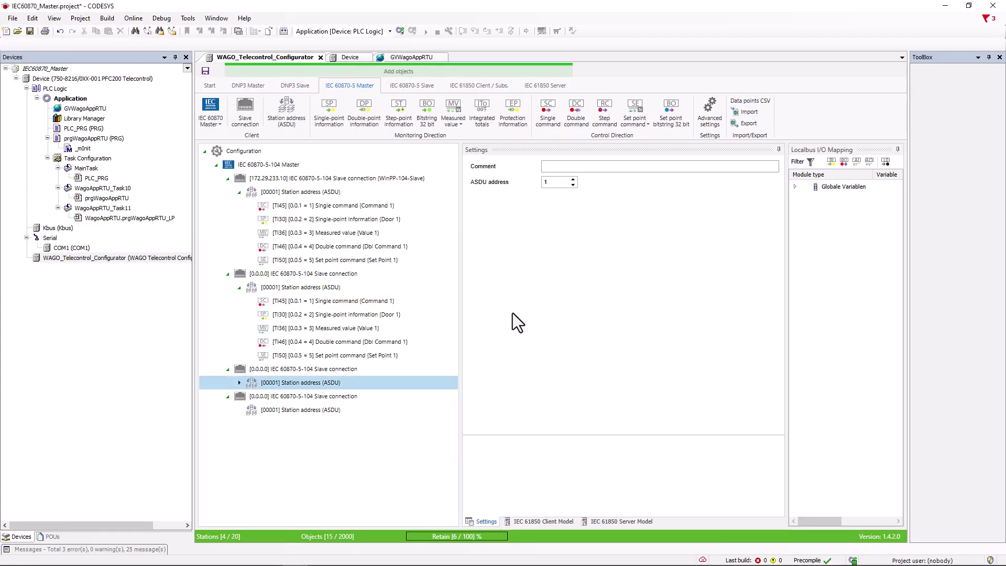
left_click(240, 383)
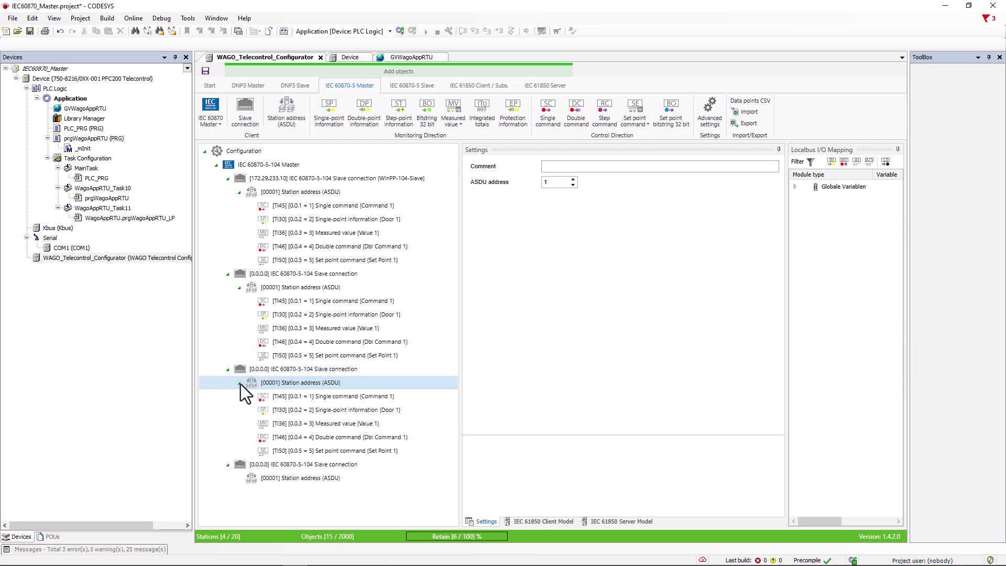
left_click(303, 401)
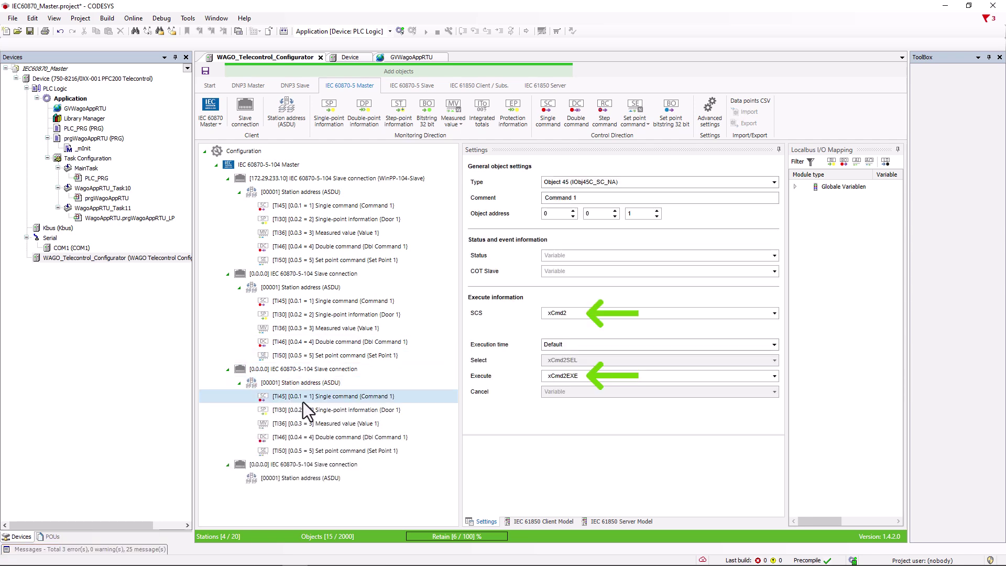
left_click(305, 410)
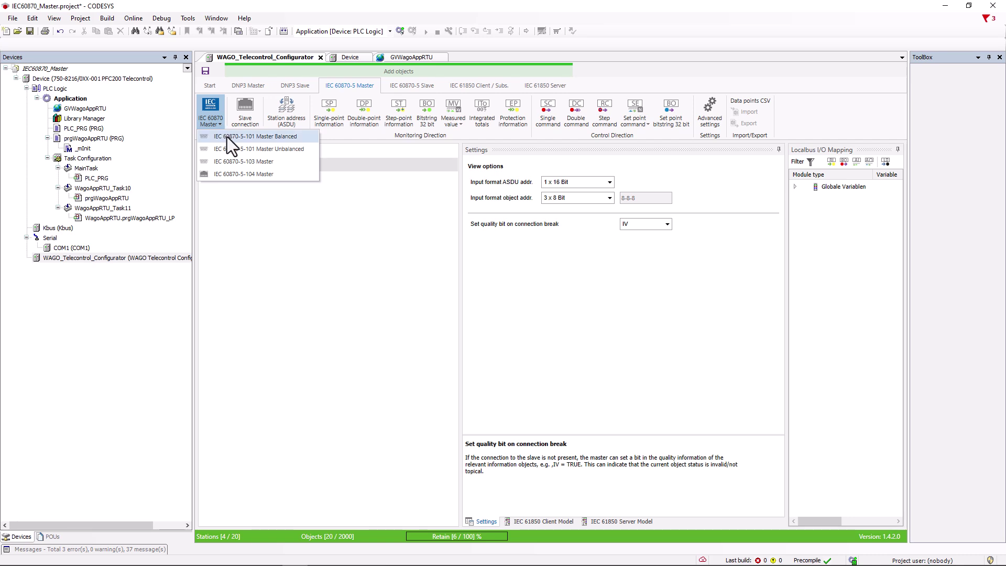
Add an IEC 60870-5-101 Master Balanced on interface COM 2 with transfer type RS 232 no.
left_click(227, 137)
left_click(263, 179)
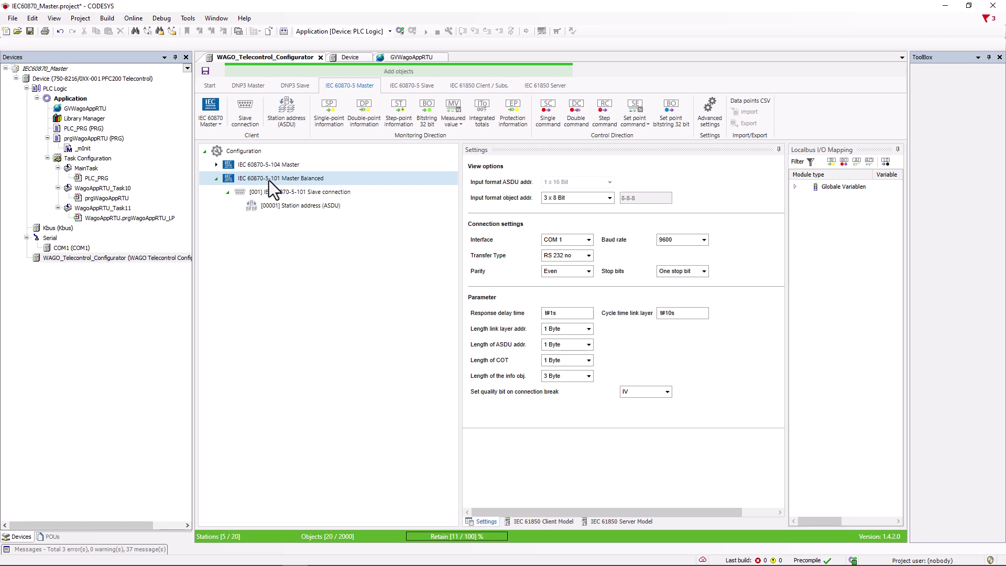
left_click(590, 257)
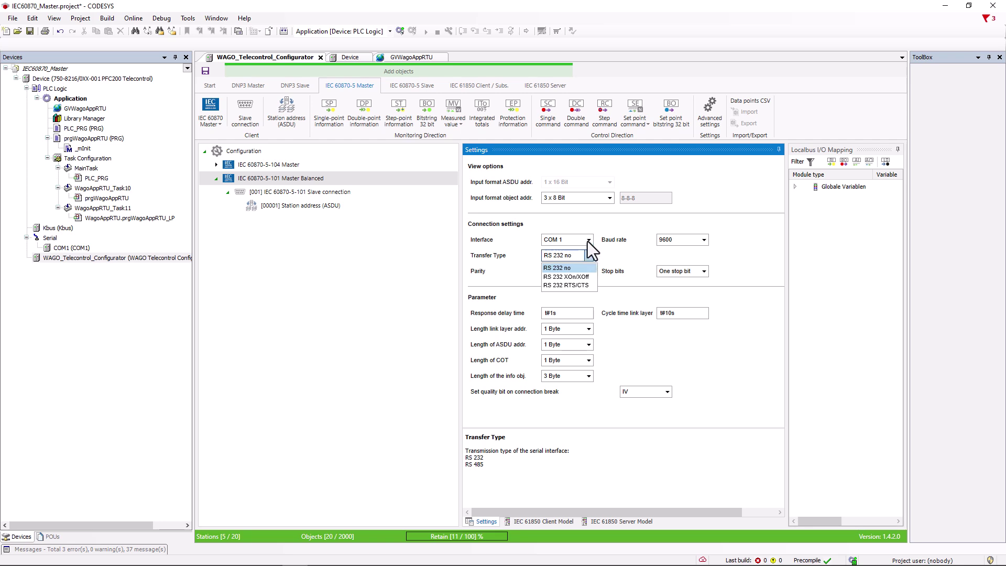
left_click(589, 240)
left_click(588, 240)
left_click(577, 258)
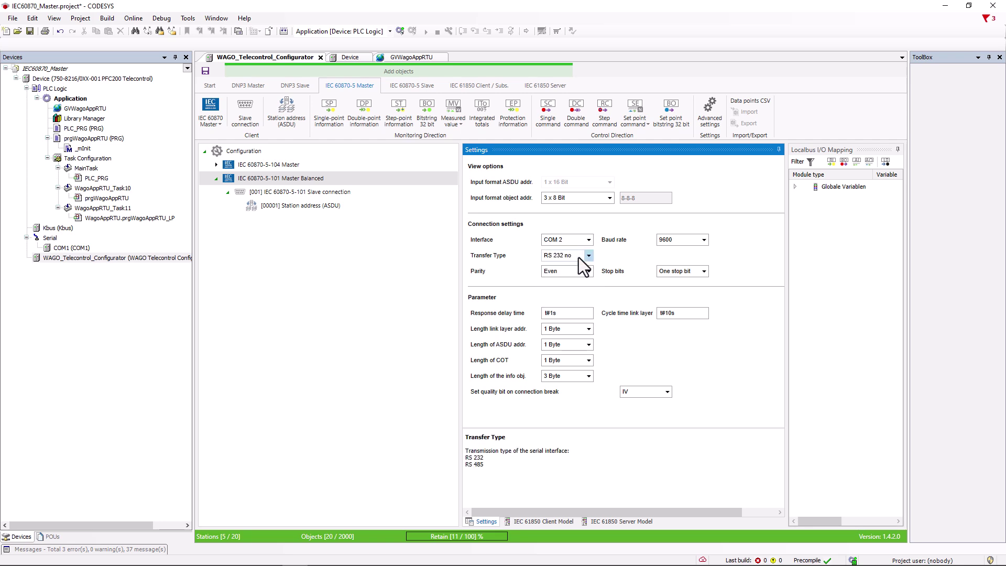
left_click(590, 255)
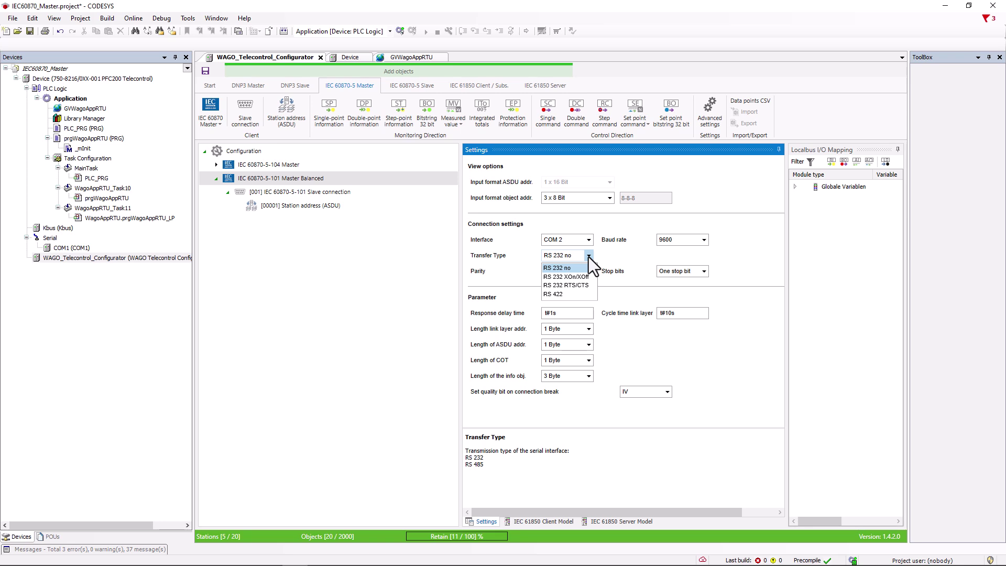
left_click(604, 255)
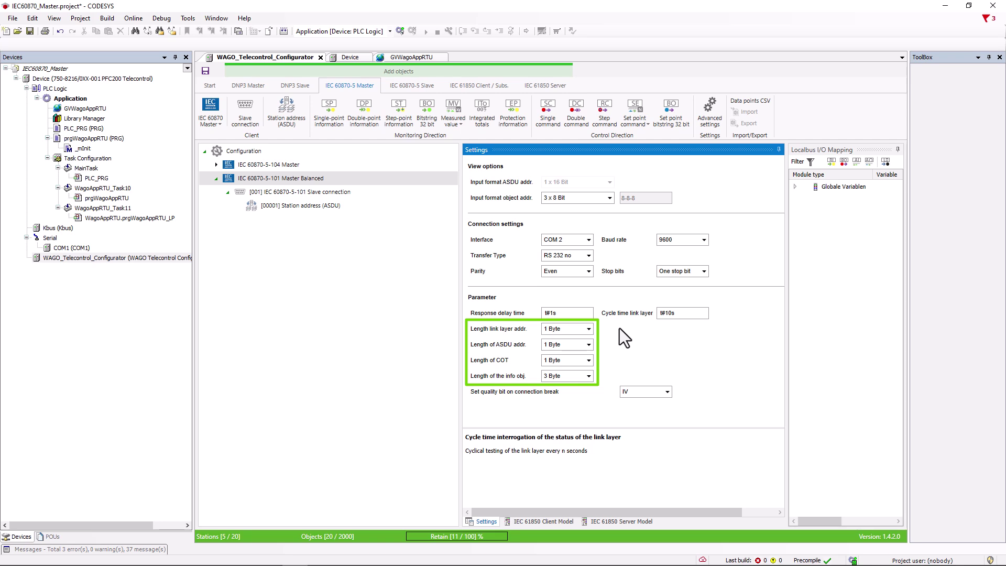
Keep the Balanced master's ASDU address length and COT length at 1 Byte.
left_click(589, 344)
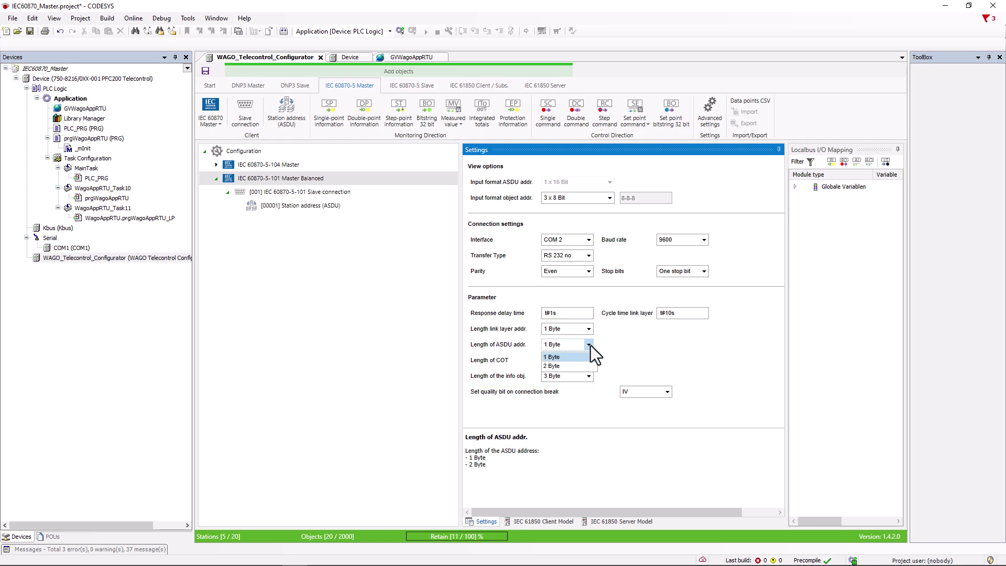
left_click(590, 345)
left_click(592, 361)
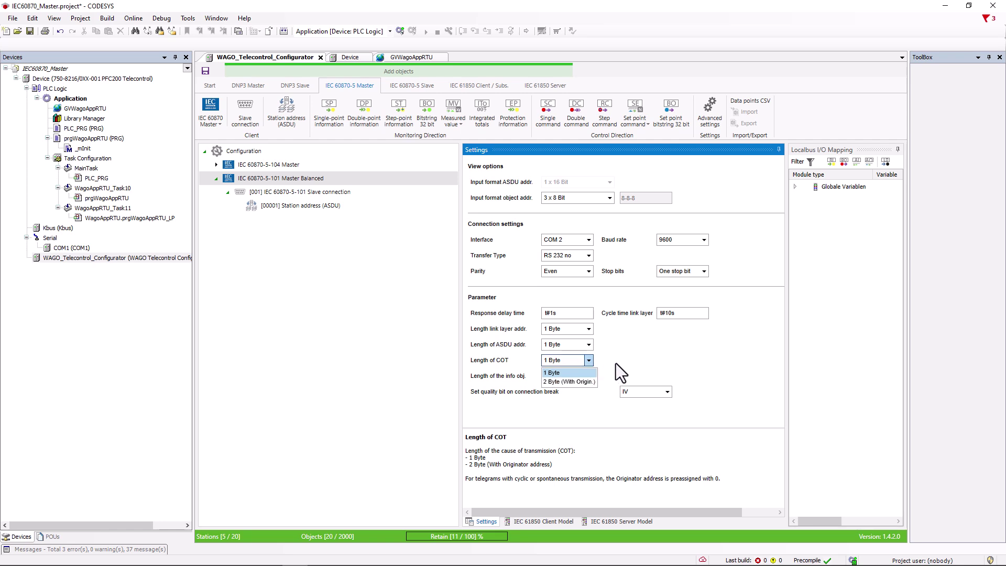
left_click(615, 363)
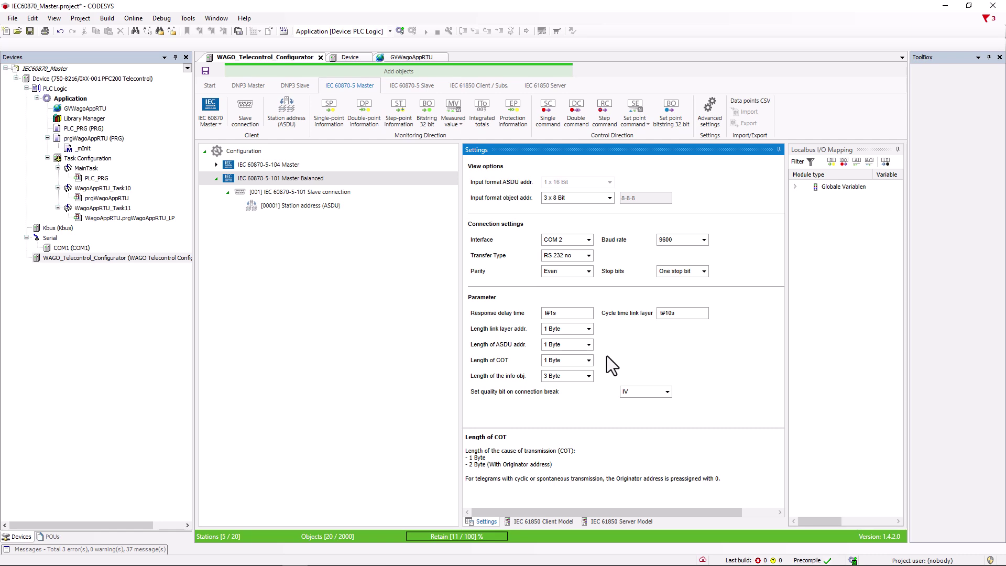
After viewing the Balanced slave connection, add an IEC 60870-5-101 Master Unbalanced and view its slave connection.
left_click(331, 196)
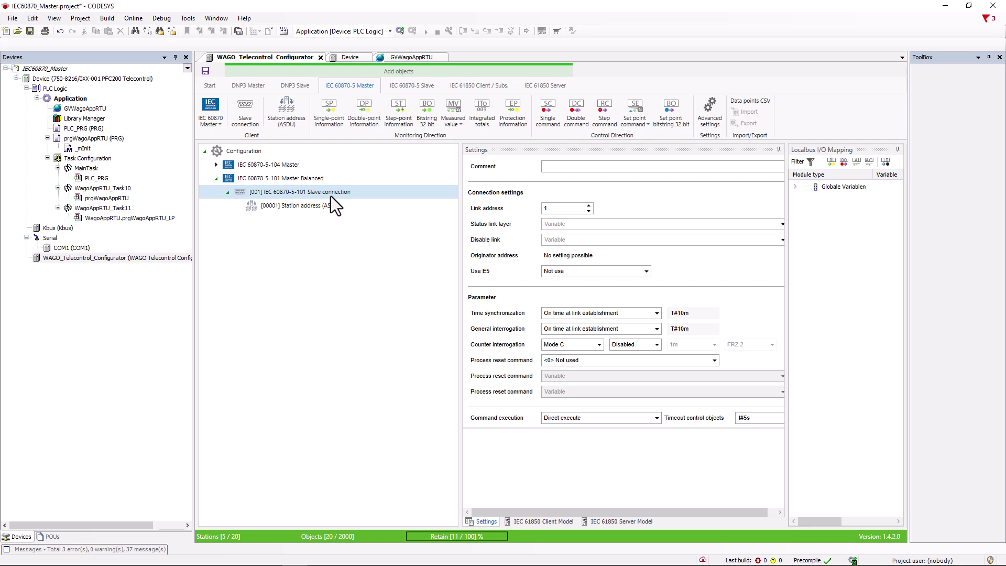
left_click(217, 124)
left_click(219, 148)
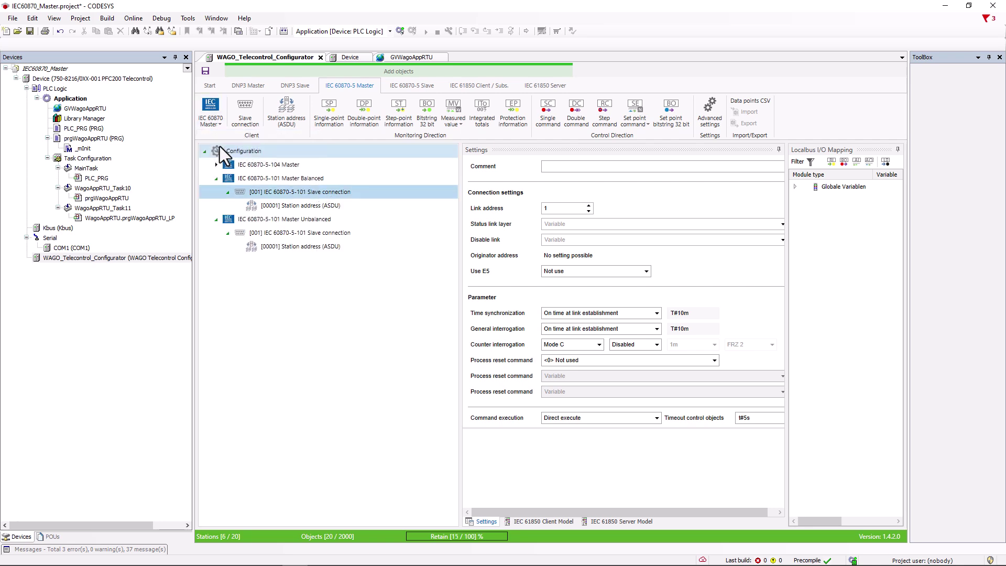
left_click(276, 221)
left_click(282, 234)
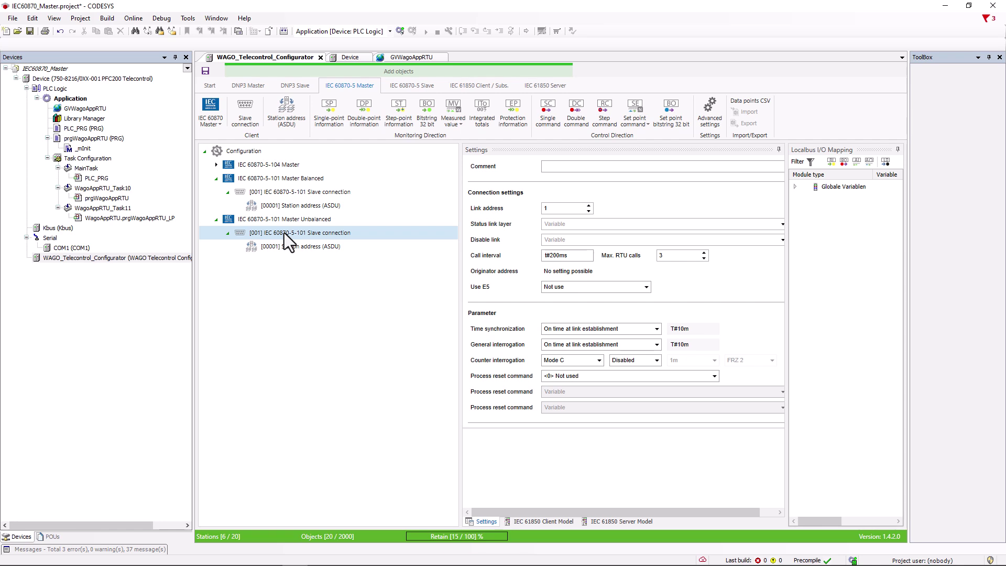
Compare the Unbalanced master's settings with the Balanced master's, ending on Unbalanced.
left_click(287, 220)
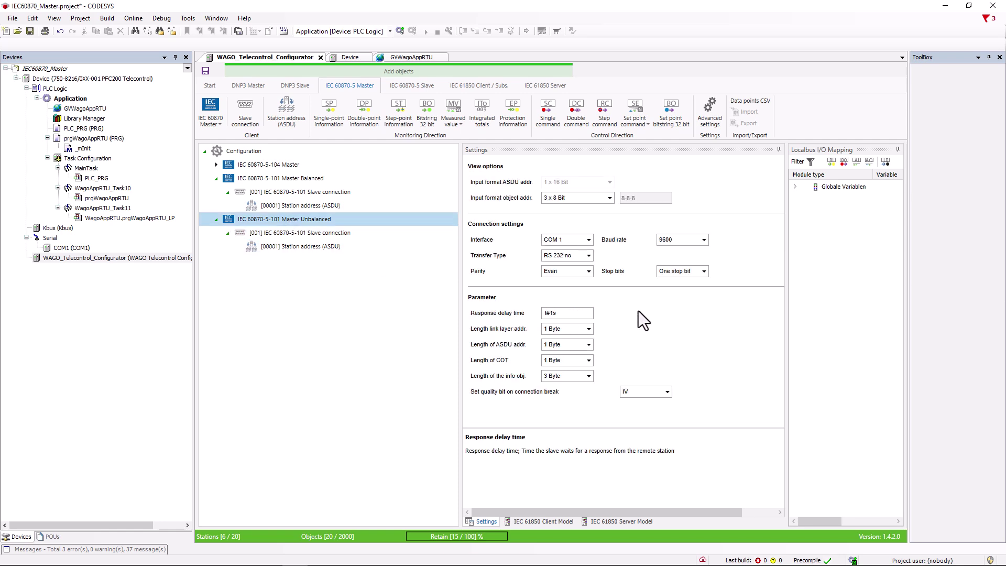
left_click(285, 176)
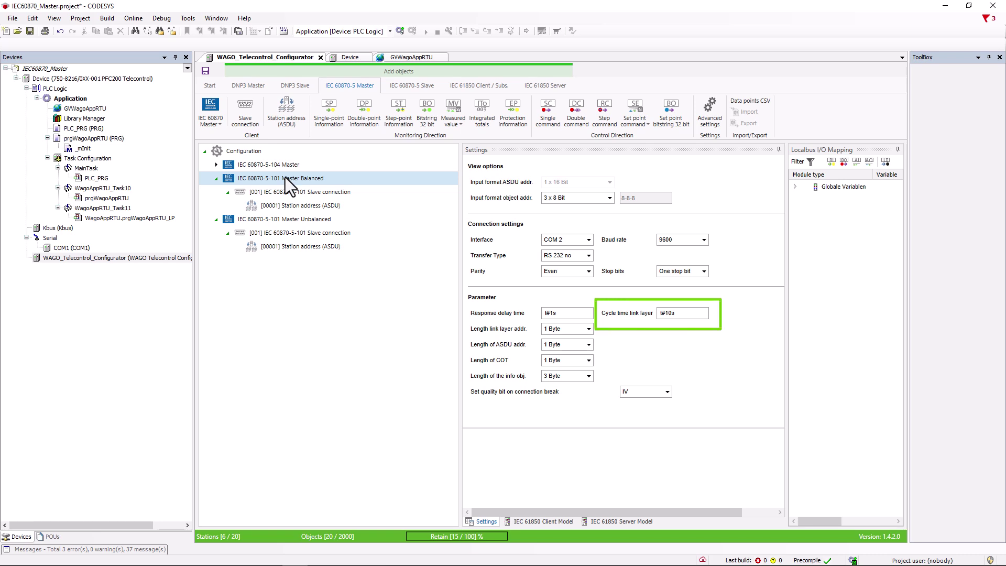
left_click(307, 224)
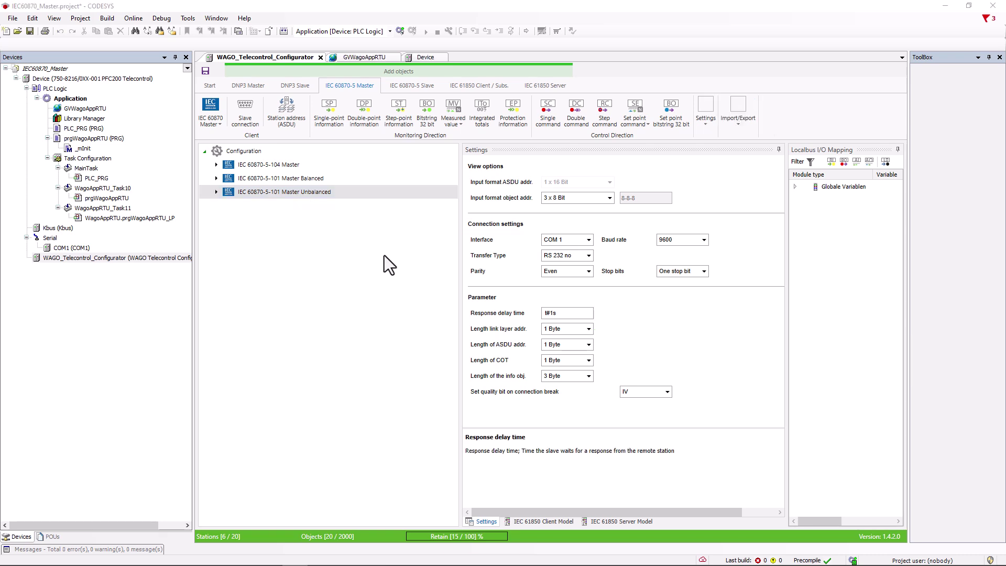
Add an IEC 60870-5-103 Master and view its serial and slave connection settings.
left_click(220, 124)
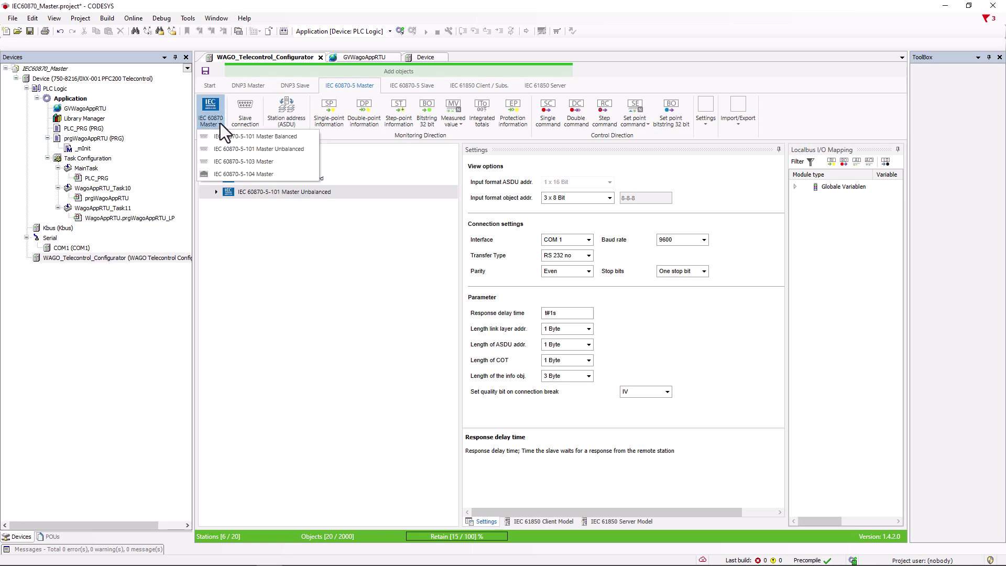
left_click(254, 162)
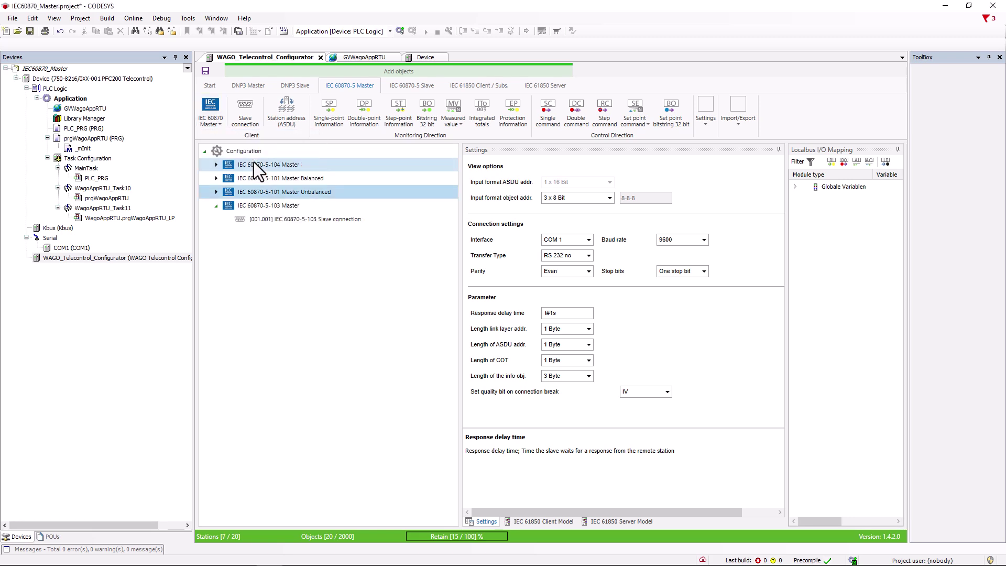
left_click(288, 209)
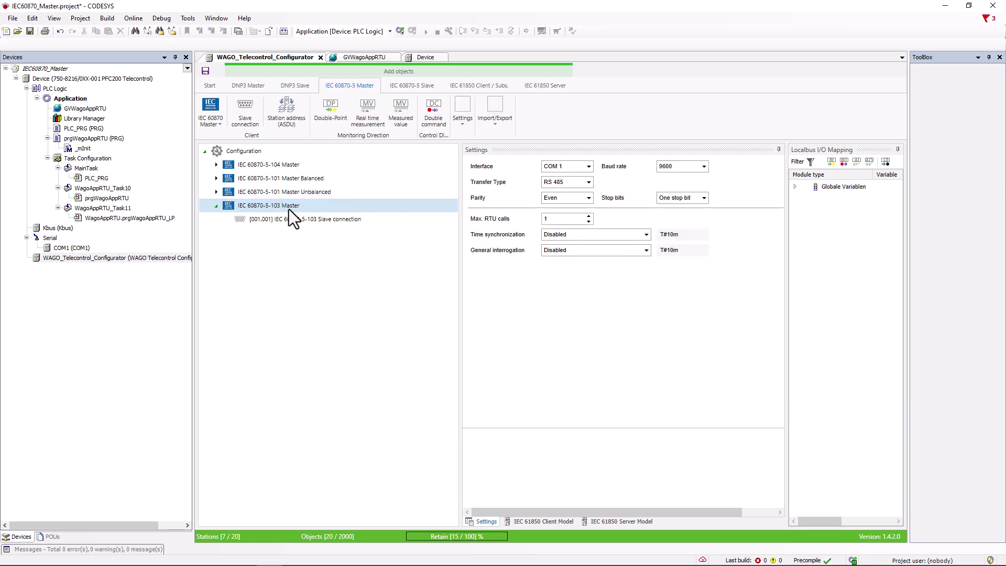
left_click(297, 216)
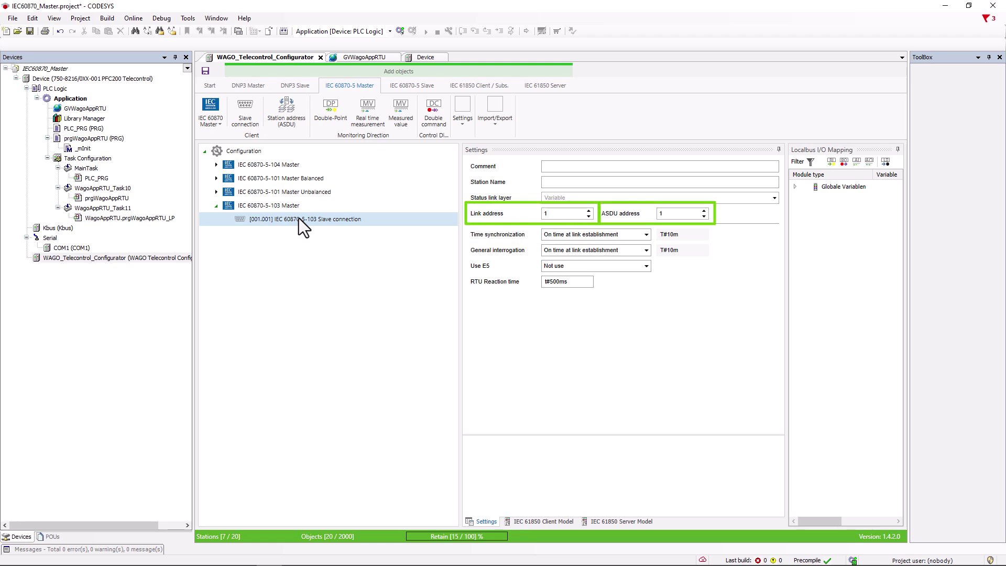
Add a second 103 slave connection with link address 2 and ASDU address 2.
left_click(250, 112)
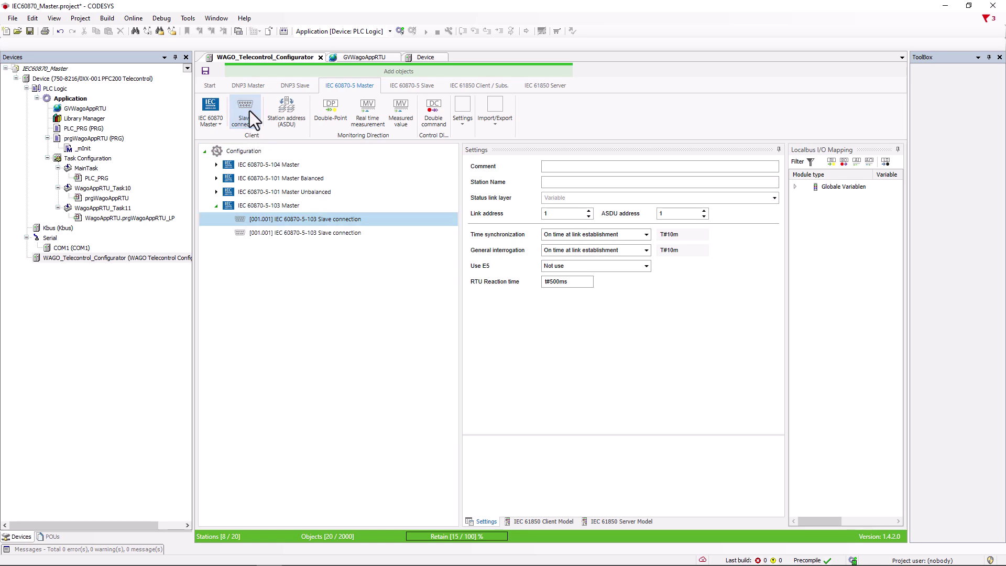
left_click(306, 233)
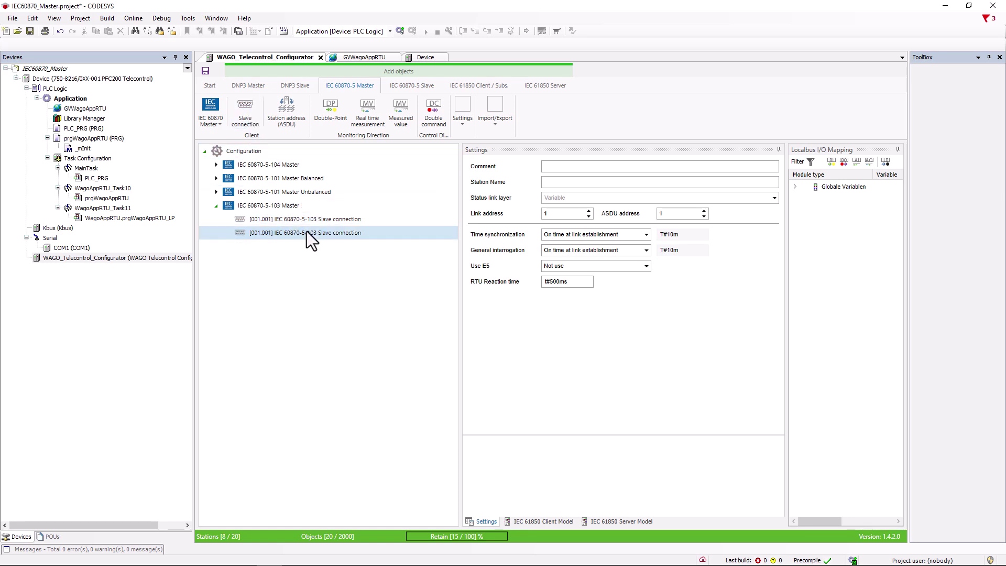
left_click(589, 211)
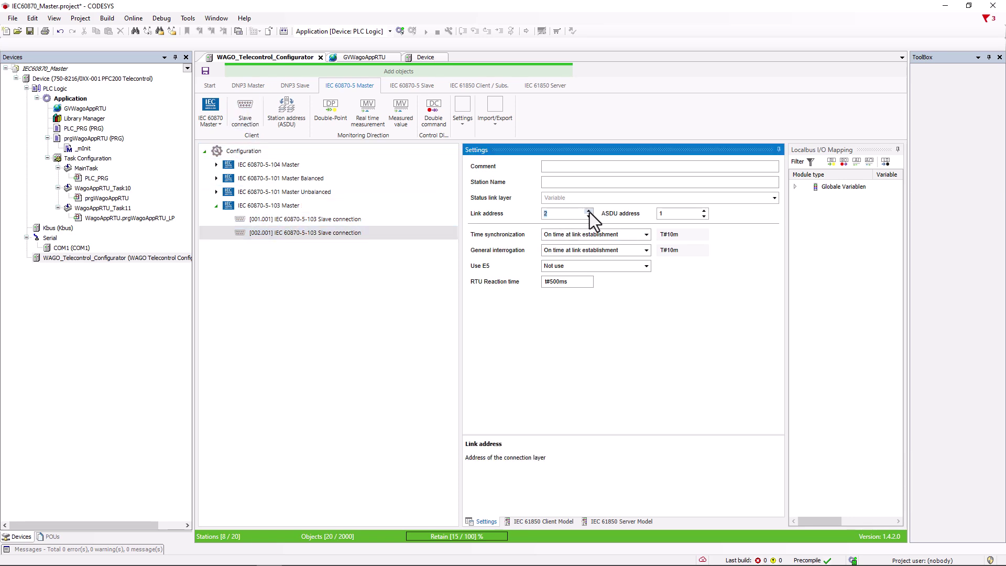
left_click(704, 210)
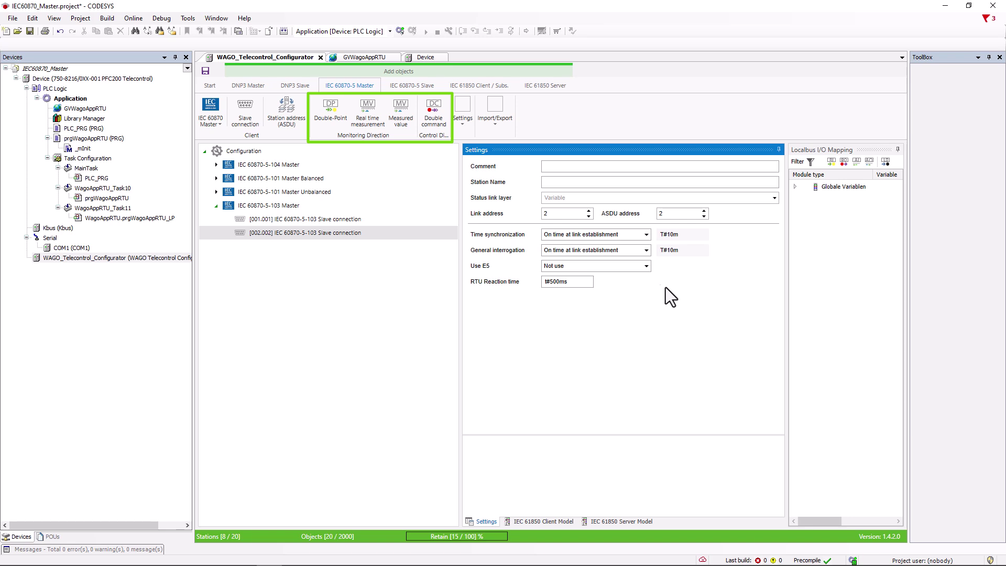
Add [TI01] Double-Point and [TI20] Double command objects, then view the Double-Point's DPI 0 description.
left_click(332, 105)
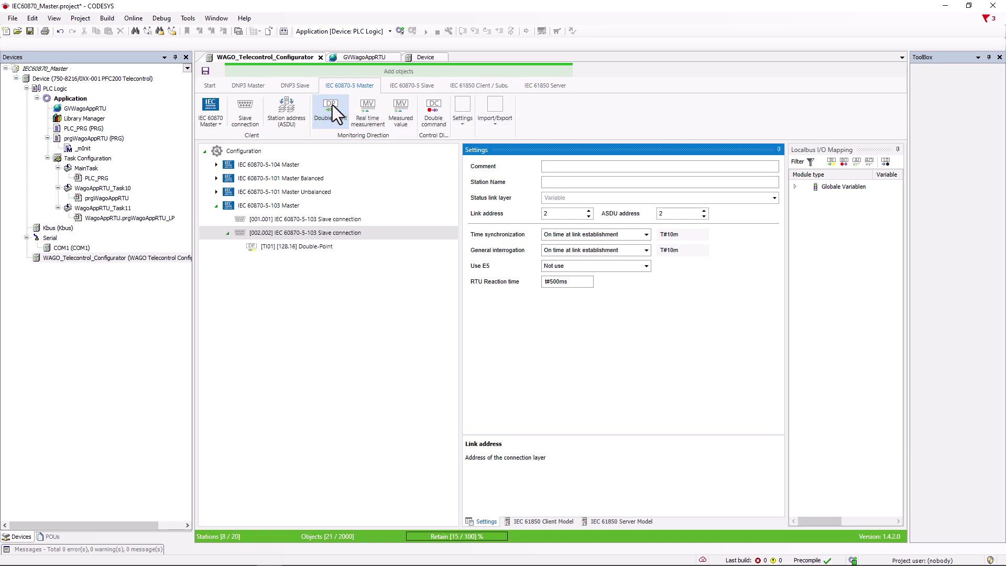
left_click(436, 108)
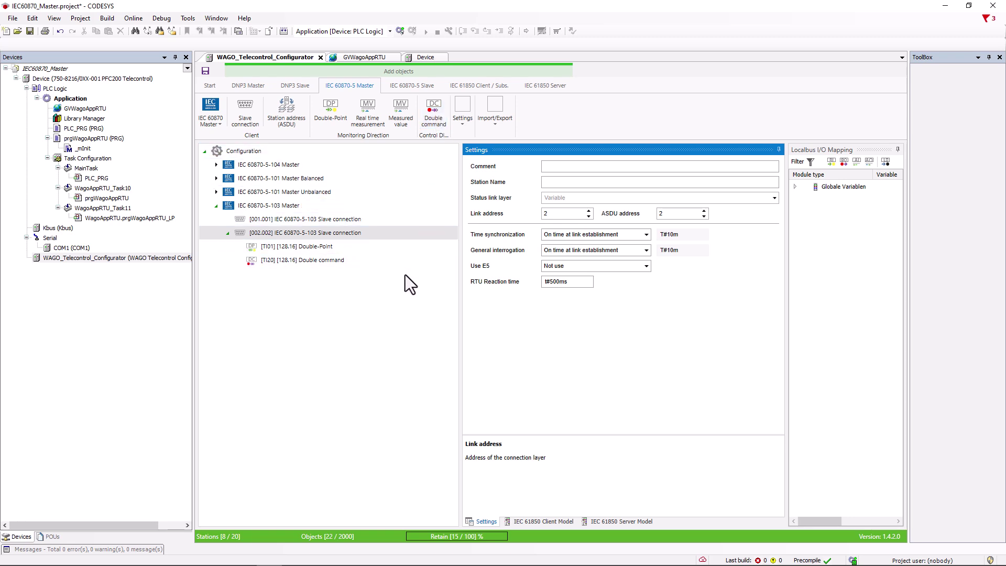
left_click(355, 250)
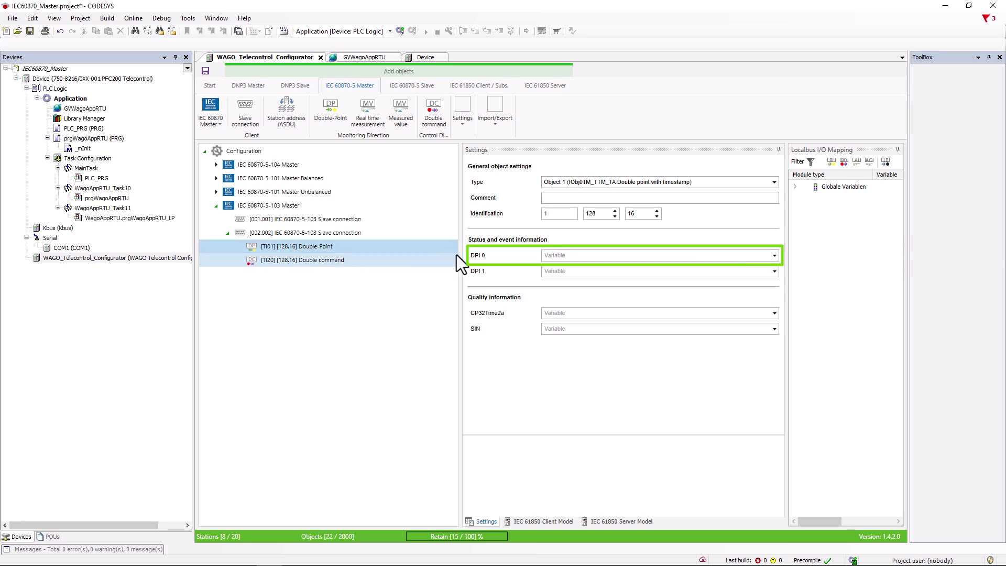
left_click(521, 262)
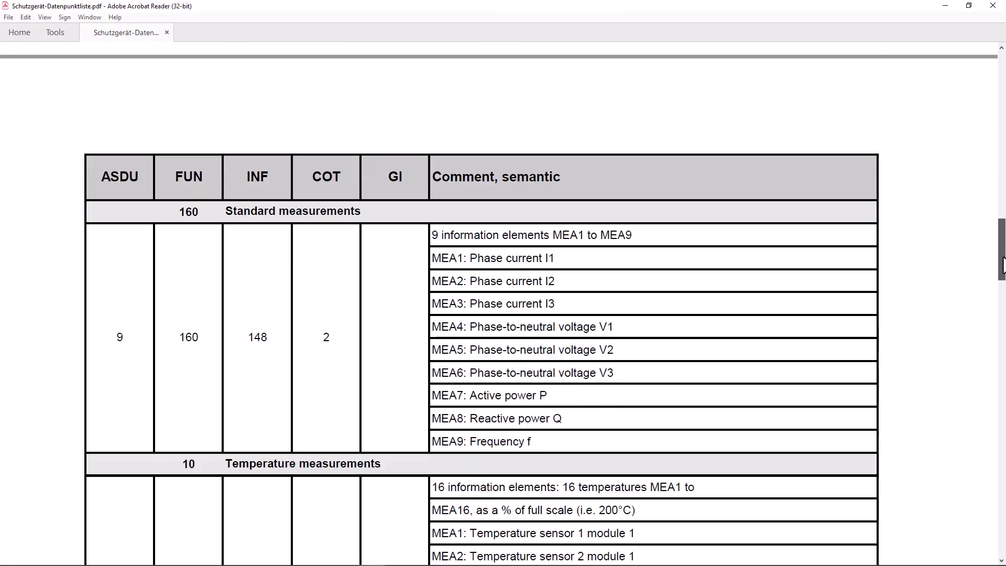
left_click_drag(1003, 265, 1001, 417)
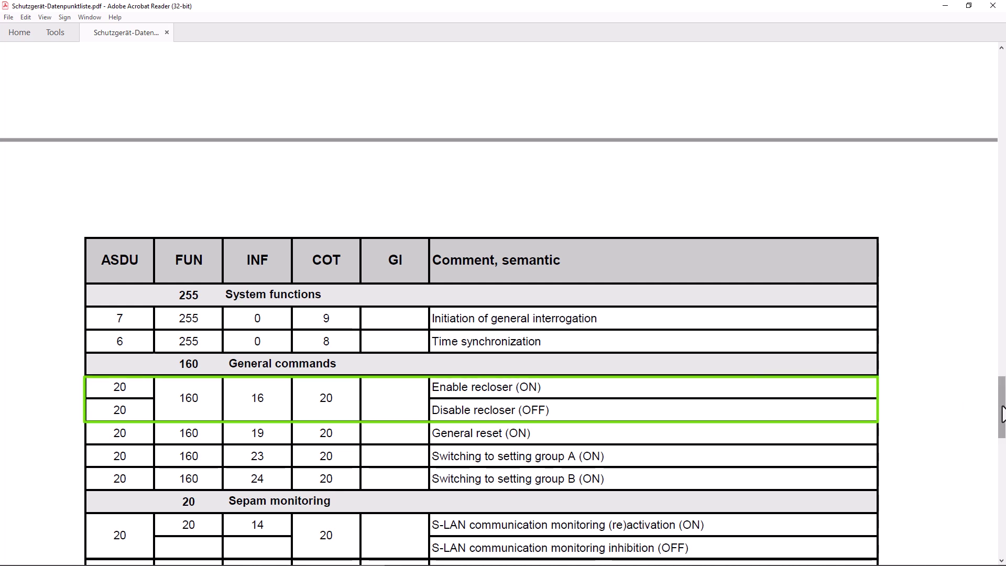
left_click_drag(1003, 414, 1001, 123)
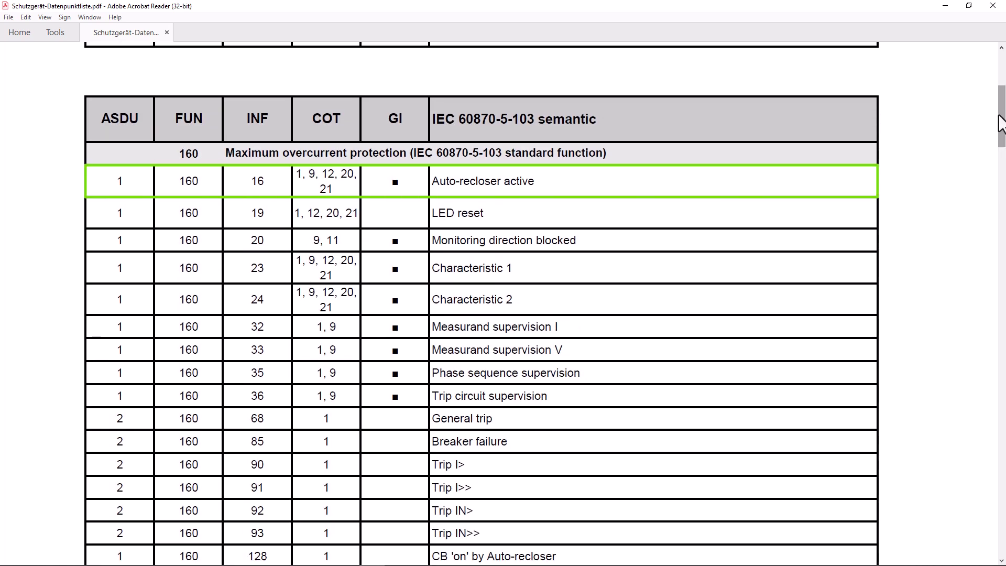
left_click_drag(1002, 125, 1002, 419)
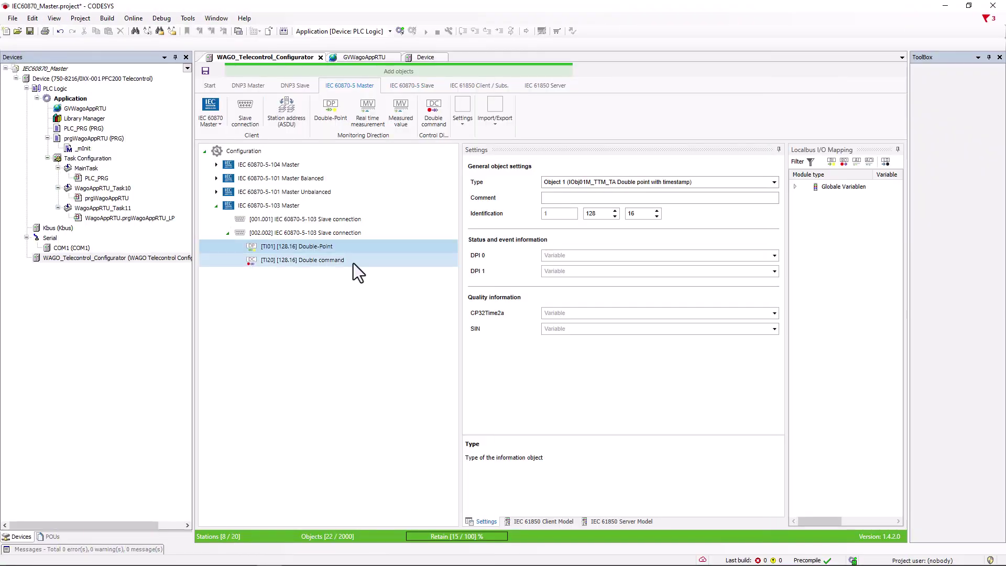
Comment the Double command 'Enable recloser' with function type 160.
left_click(552, 198)
type("Enable recloser")
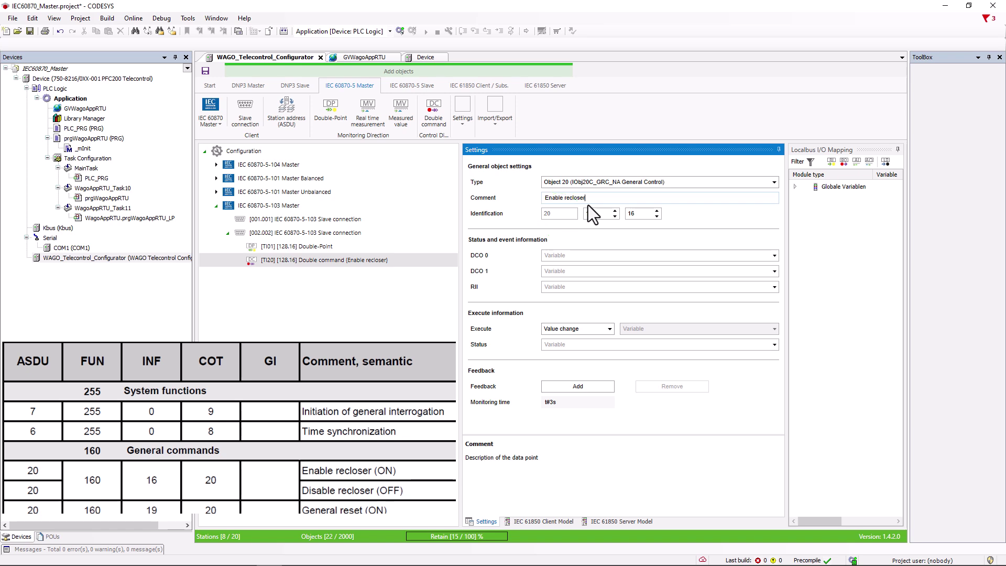
left_click(608, 213)
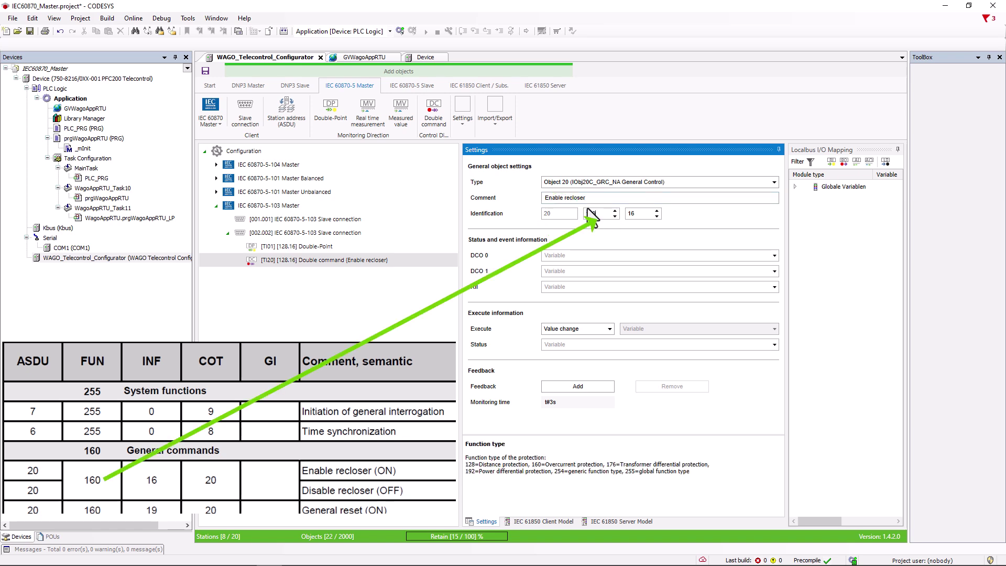
type("160")
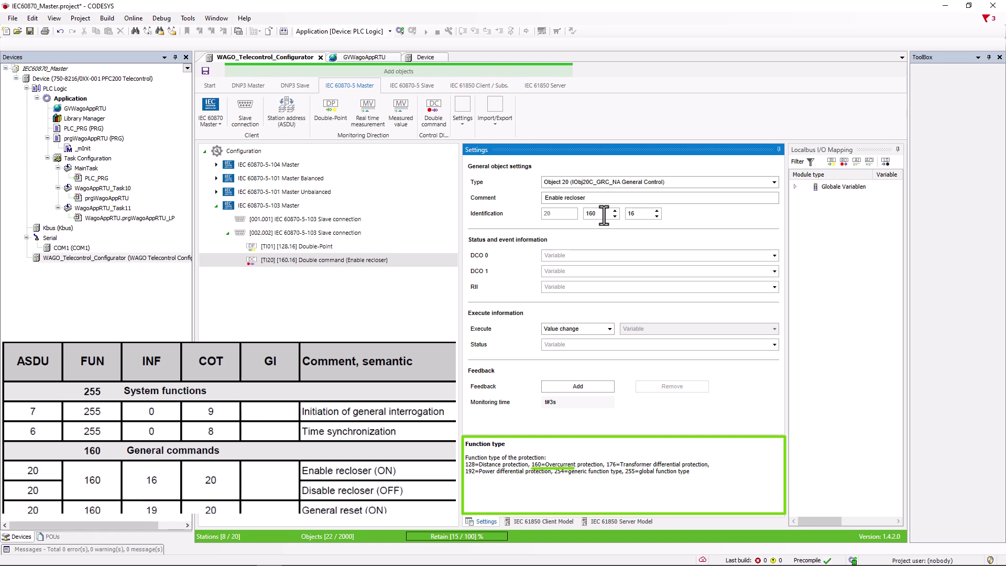
left_click(634, 215)
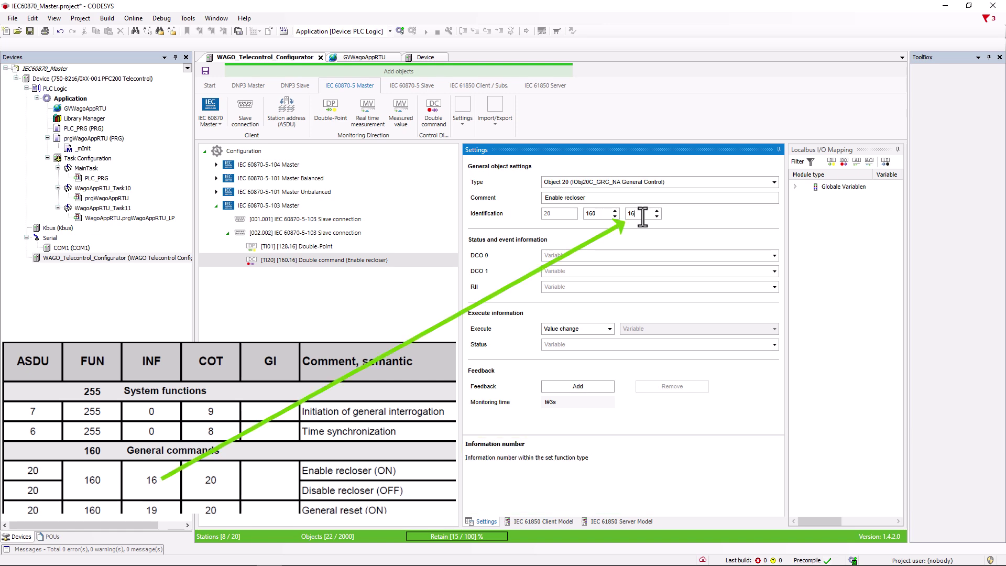
Map DCO 0 to xEnableRecloser and DCO 1 to xDisableRecloser, executing on value change, no status.
left_click(619, 256)
type("xEnable")
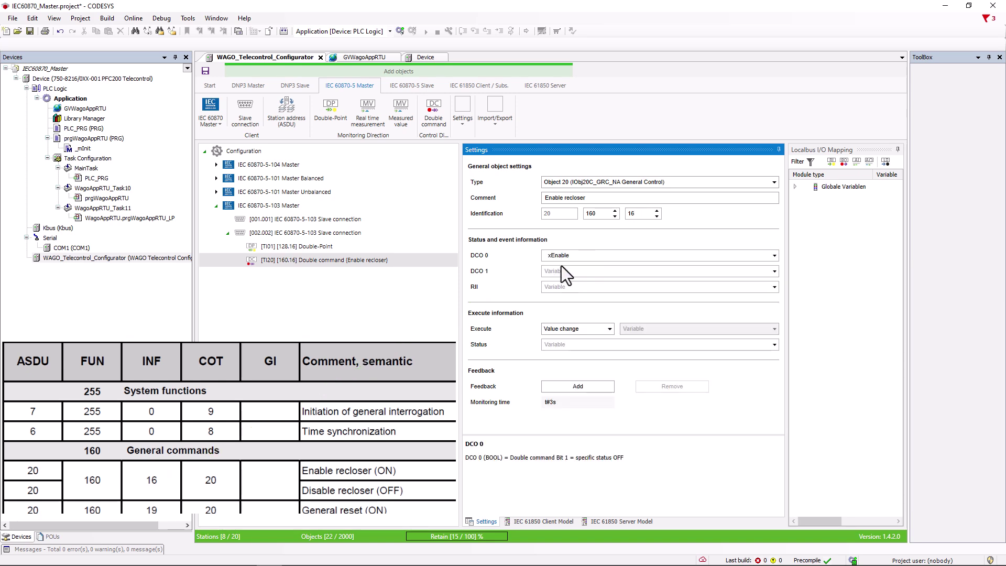
type("Recloser")
left_click(580, 270)
type("xDisableRecloser")
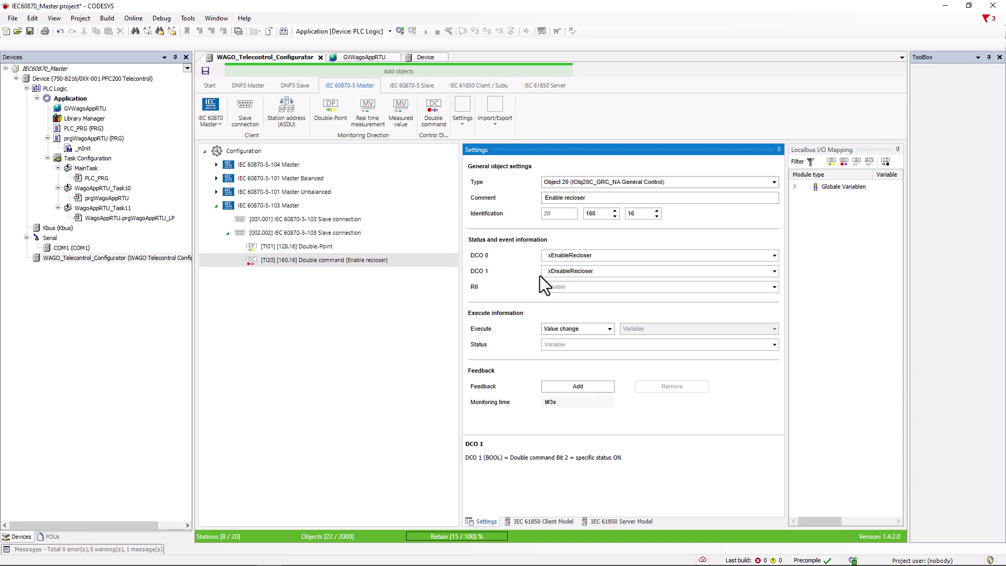
left_click(608, 288)
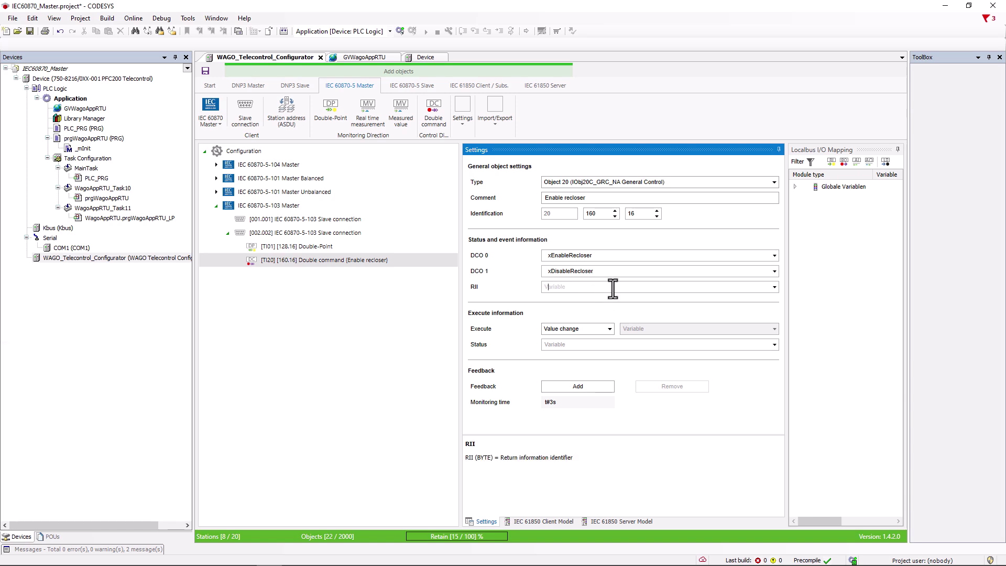
left_click(609, 329)
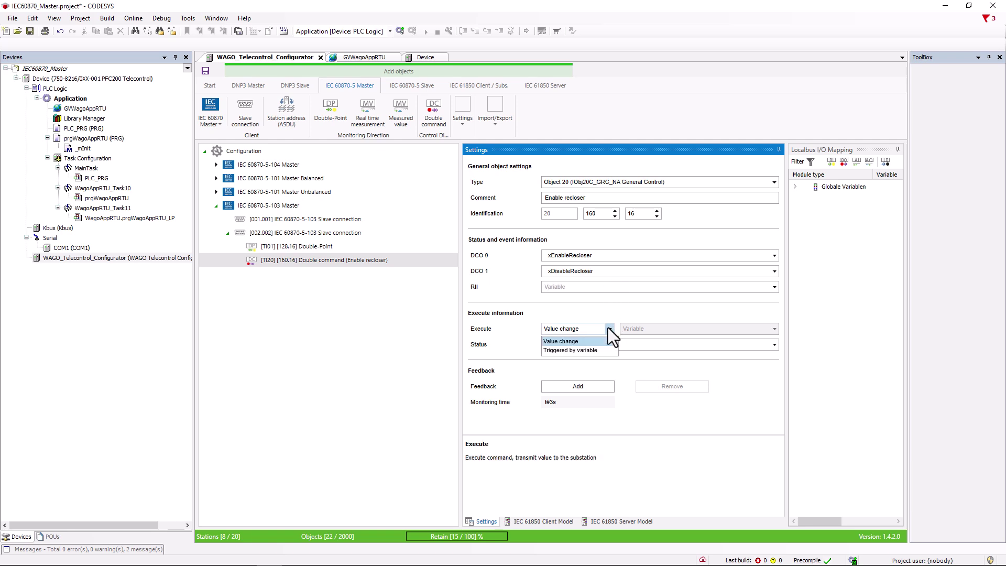
left_click(609, 329)
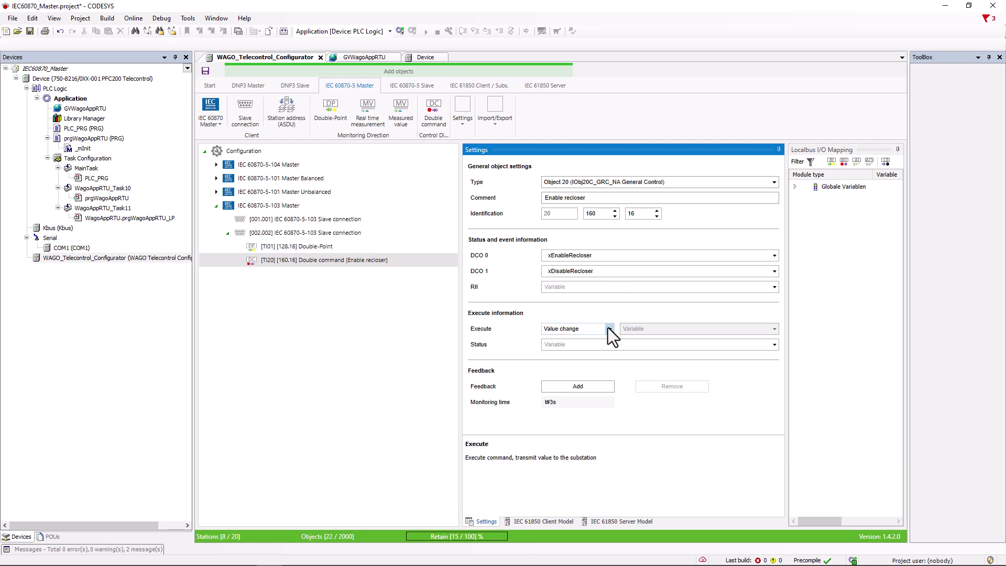
left_click(604, 345)
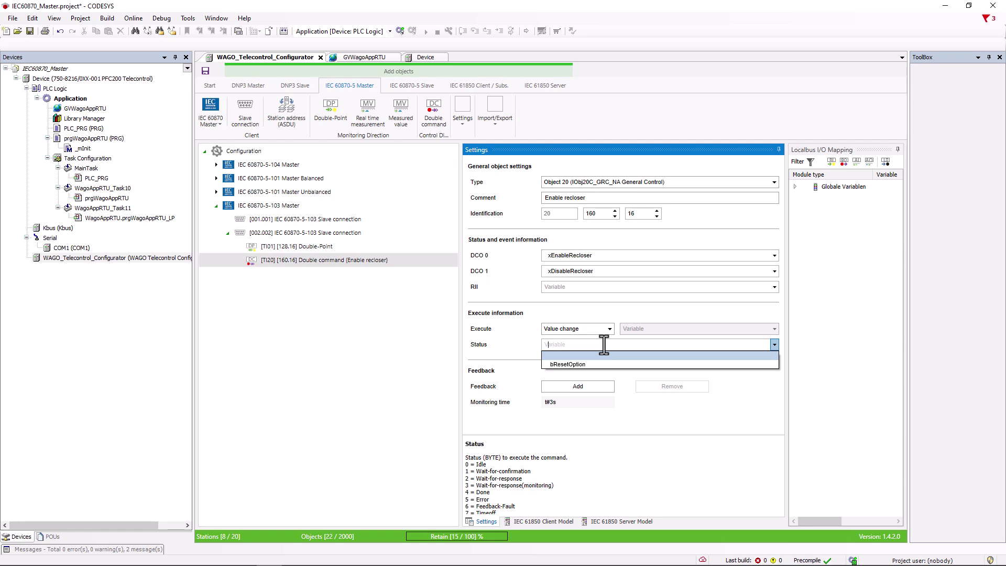
left_click(600, 312)
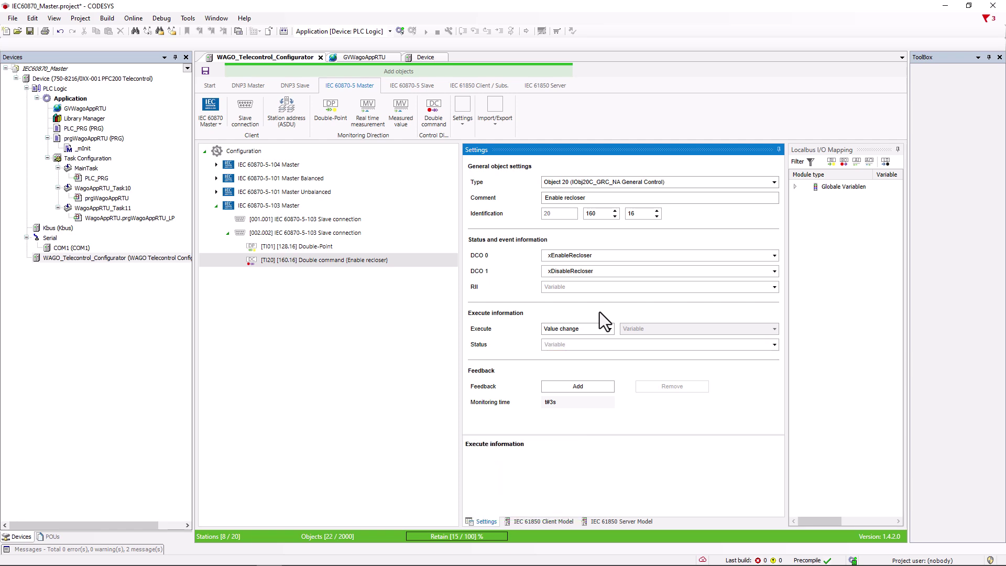
Add an 'Auto-recloser active' feedback using xFeedbackRecloserActiv for DPI 0 and dtTime for CP32Time2a.
left_click(597, 388)
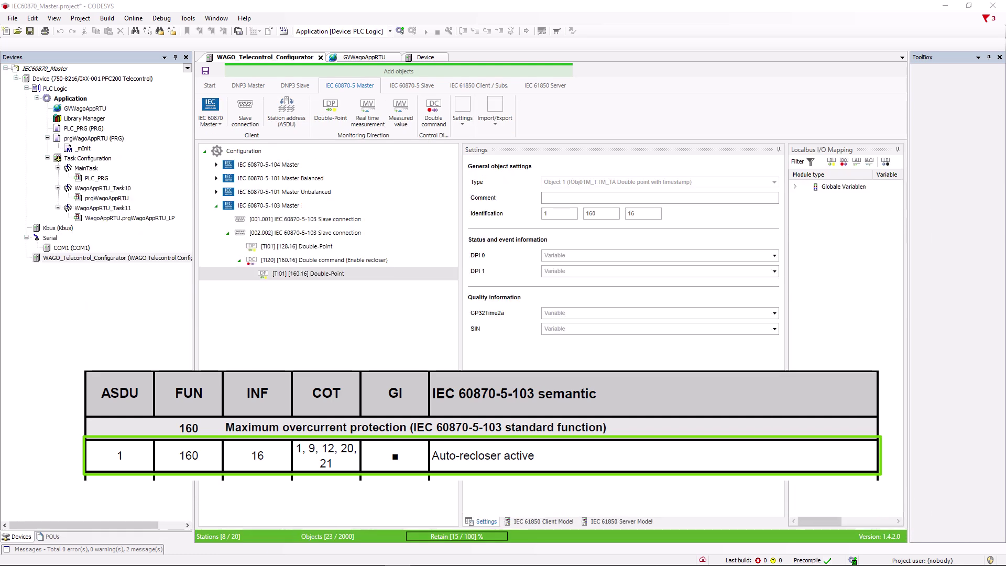
left_click(554, 197)
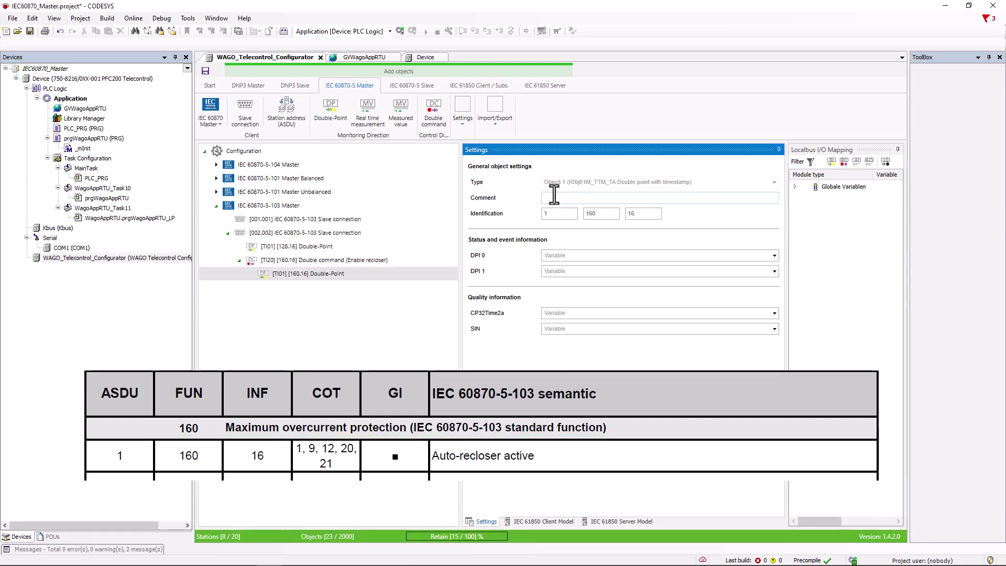
type("Auto-recloser active")
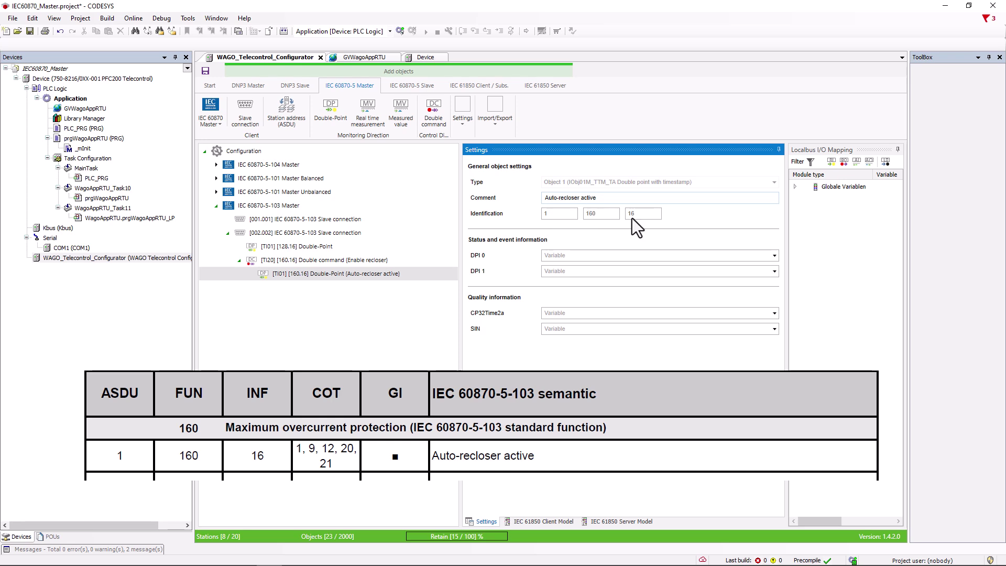
left_click(578, 256)
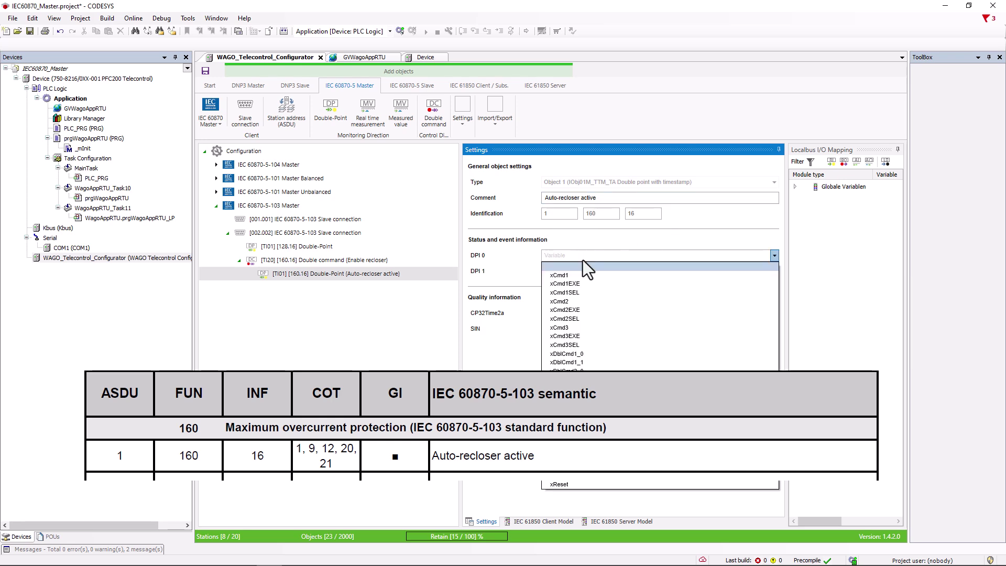
type("xFeedbackRecloserActiv")
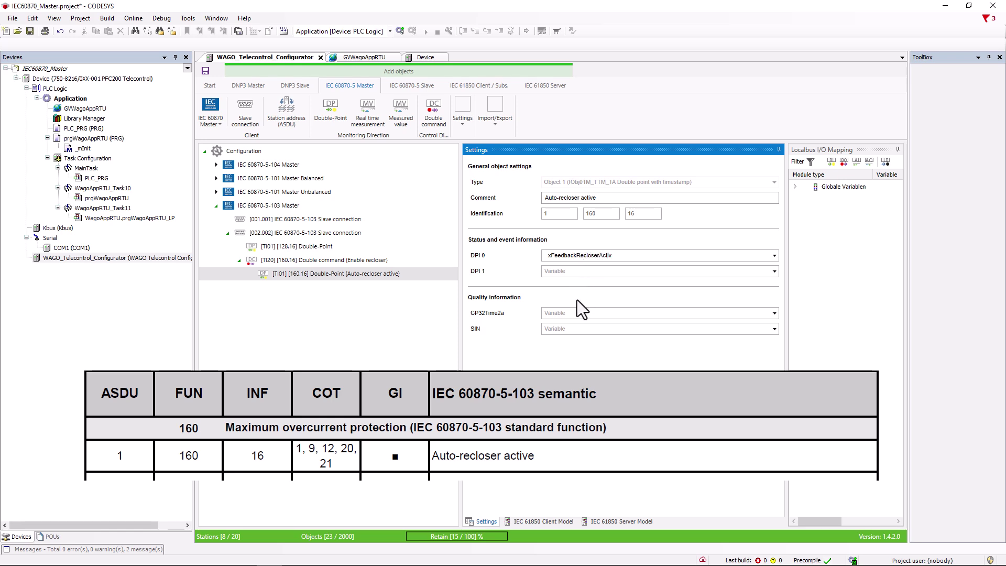
left_click(583, 313)
type("d")
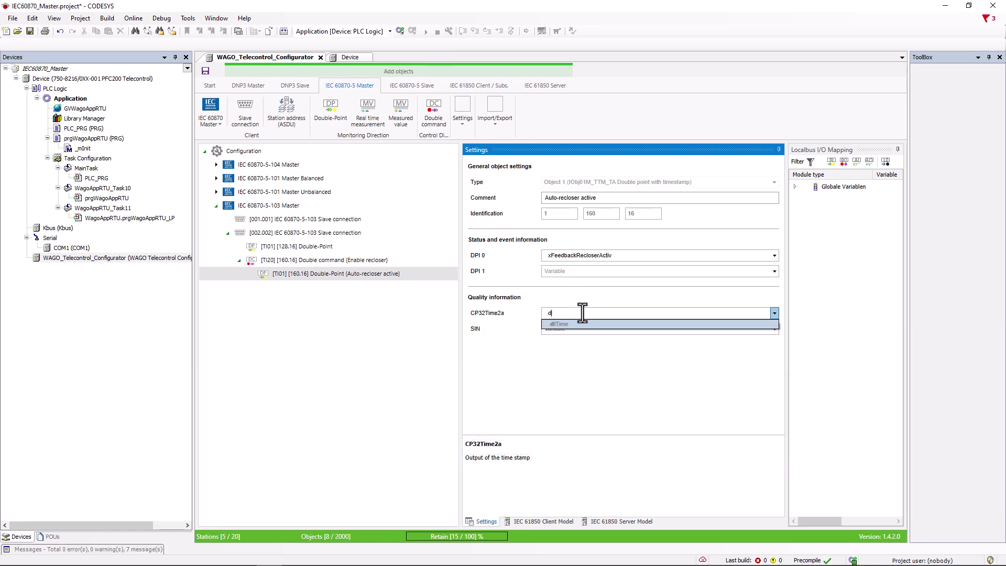
type("tTime")
key("Return")
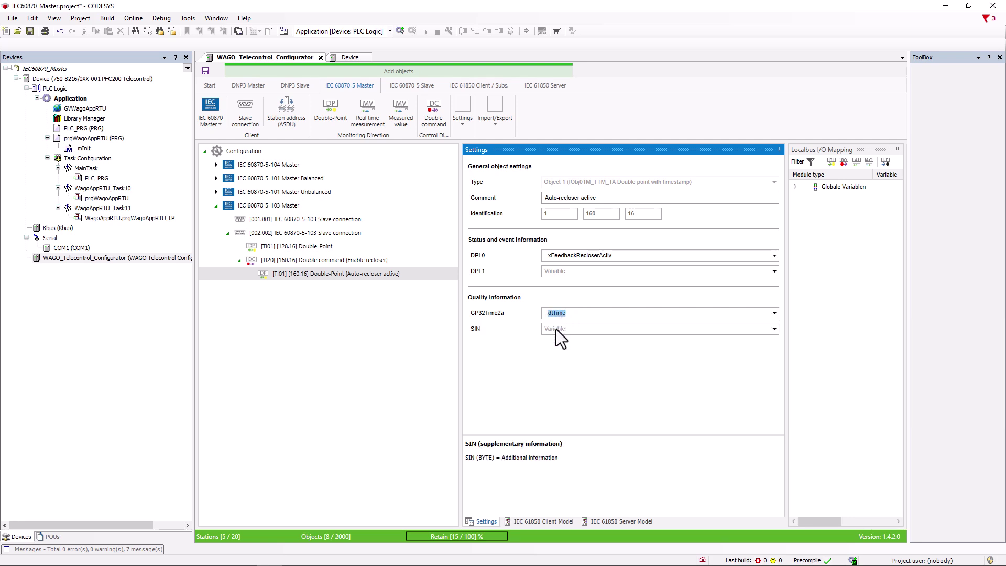
left_click(552, 347)
Add a real time measurement and a measured value point, keeping 9 measurements per telegram.
left_click(366, 112)
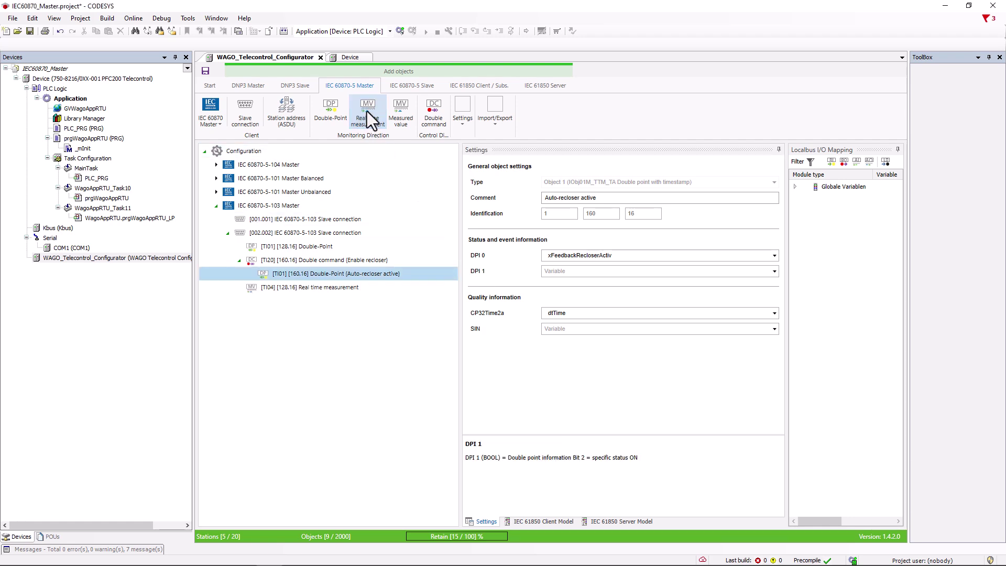
left_click(311, 286)
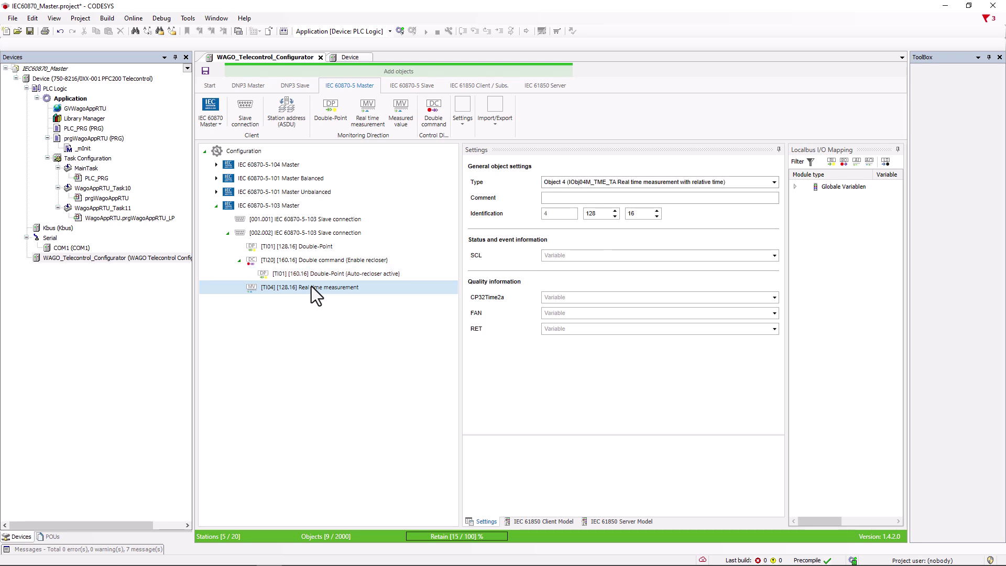
left_click(401, 118)
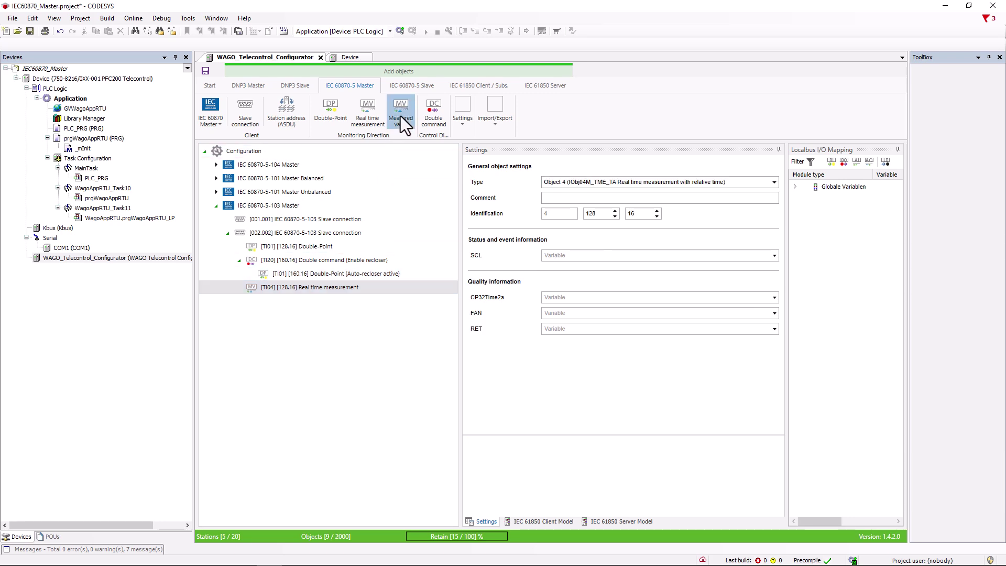
left_click(324, 302)
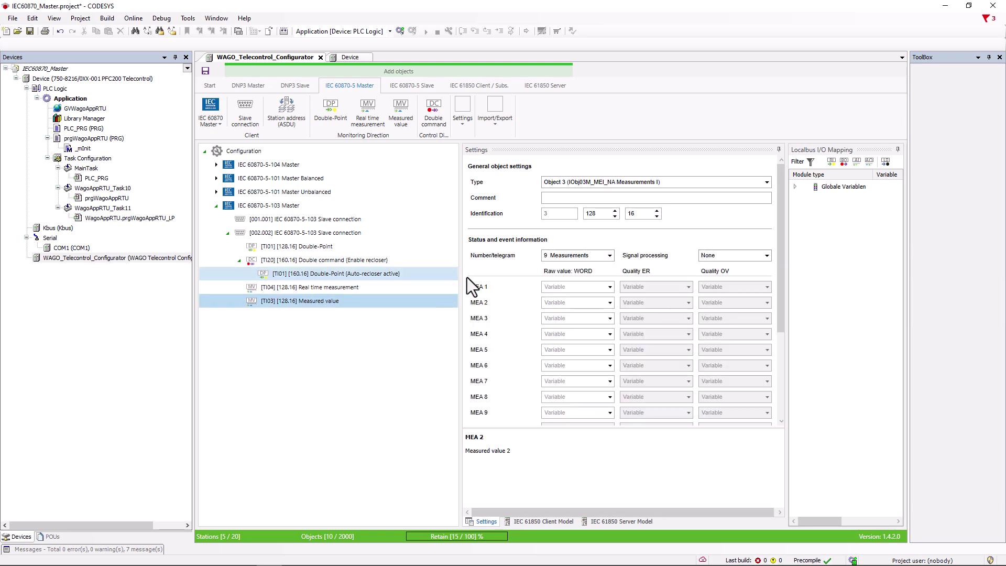
left_click(609, 256)
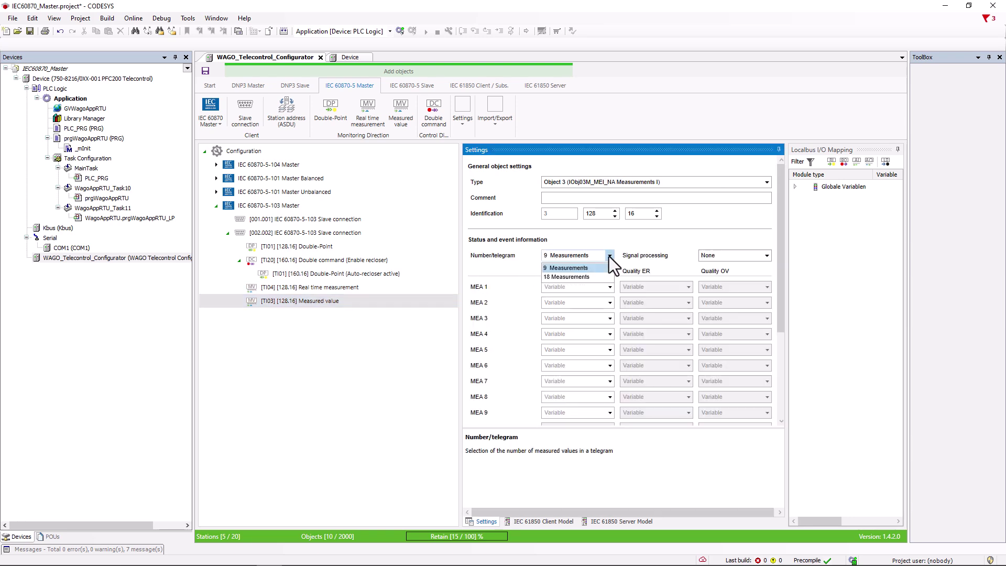
left_click(599, 277)
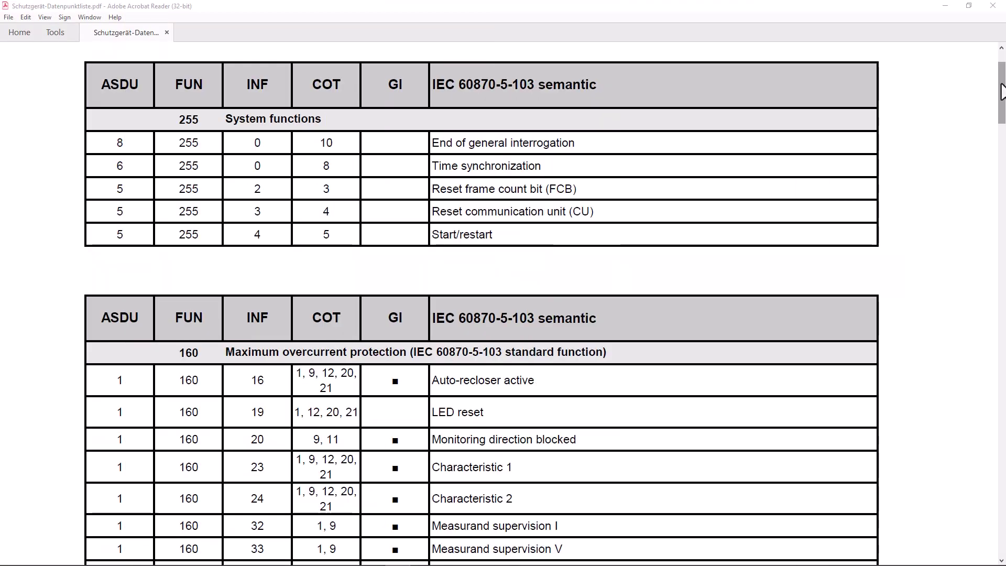
Scroll the PDF to the measurement reference-value table showing 120% dynamic range.
left_click_drag(1001, 91, 1001, 260)
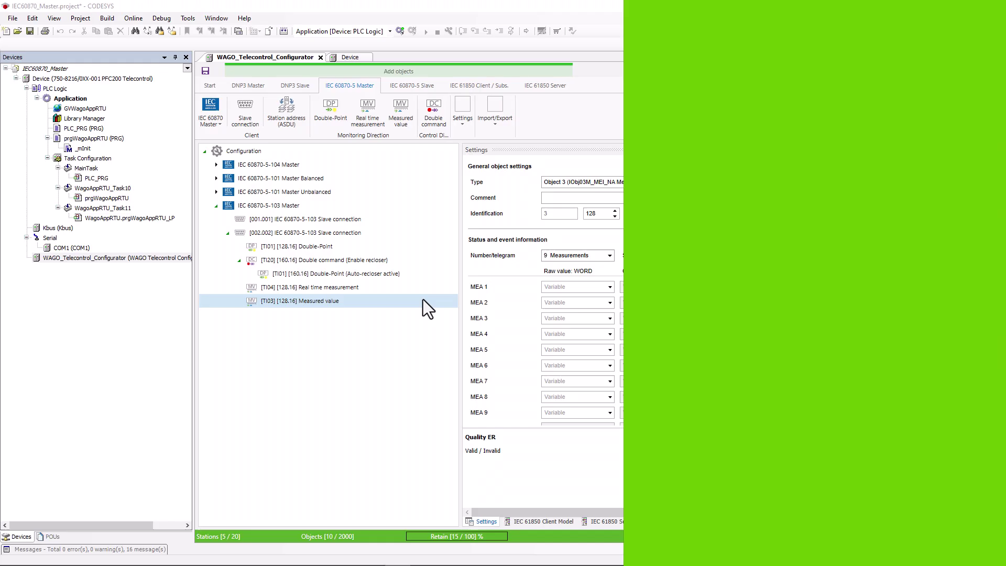
Set signal processing to Scaled 120%, comment 'Standard measurements', identification 160.148.
left_click(511, 298)
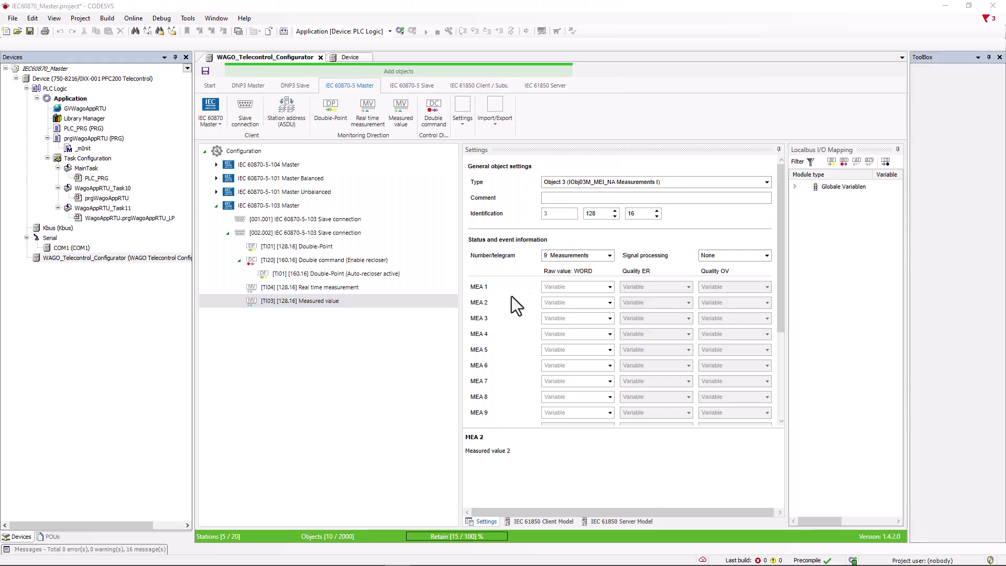
left_click(767, 255)
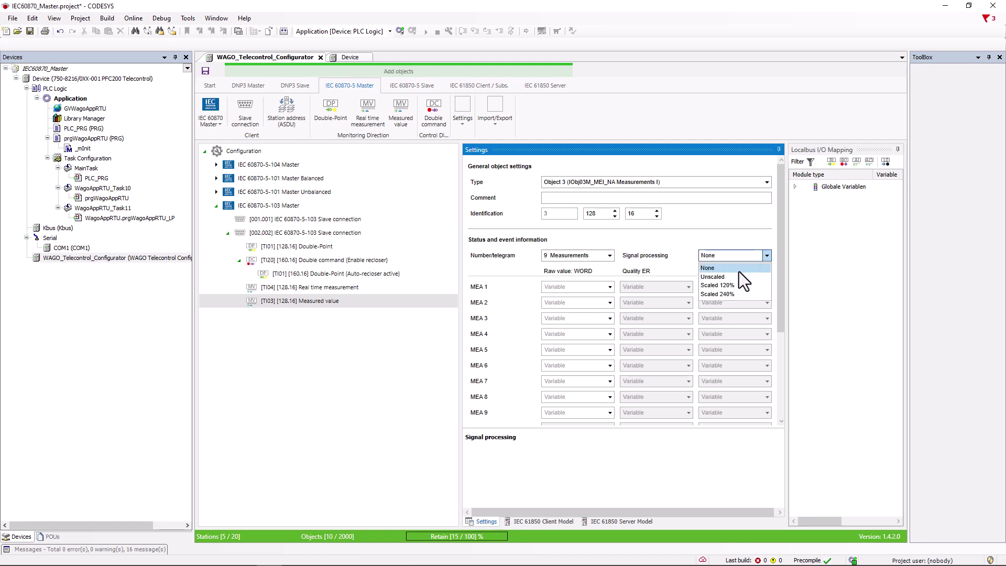
left_click(728, 286)
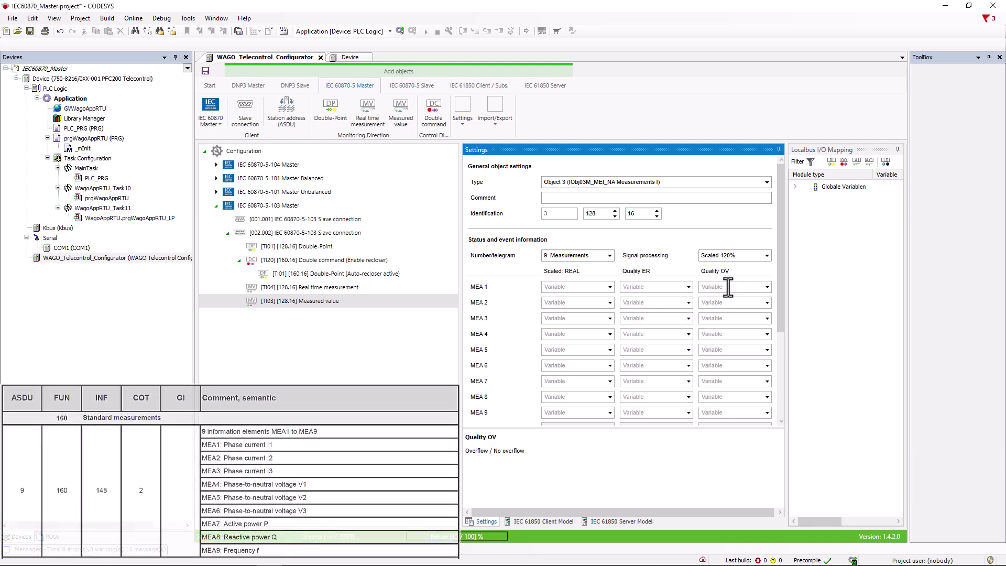
left_click(636, 197)
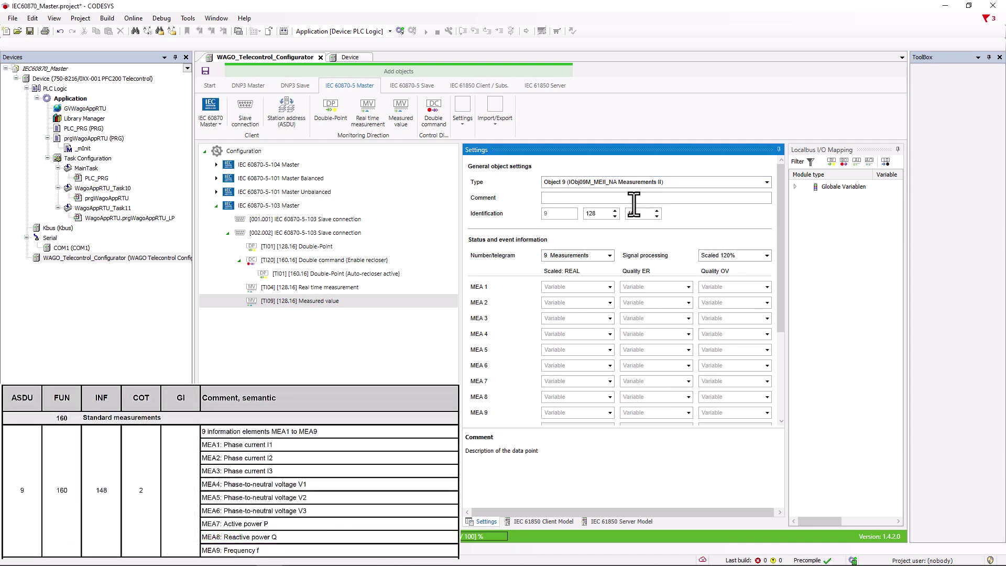
type("Standard measurements")
double_click(591, 213)
type("160")
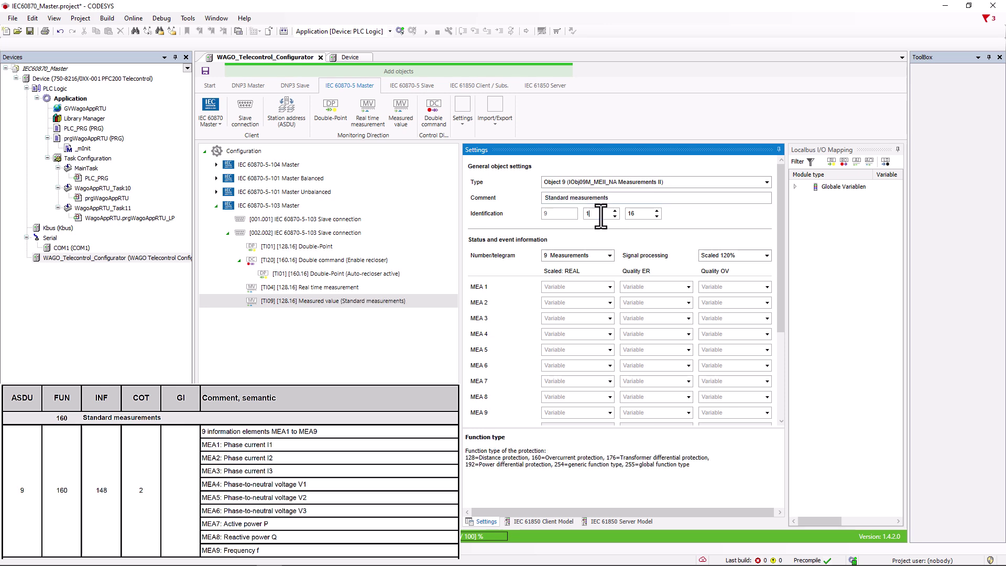
left_click(643, 213)
key("BackSpace")
type("48")
Map MEA1–MEA3 to rCurrent_L1, rCurrent_L2 and rCurrent_L3.
left_click(576, 287)
type("rCurrent_L1")
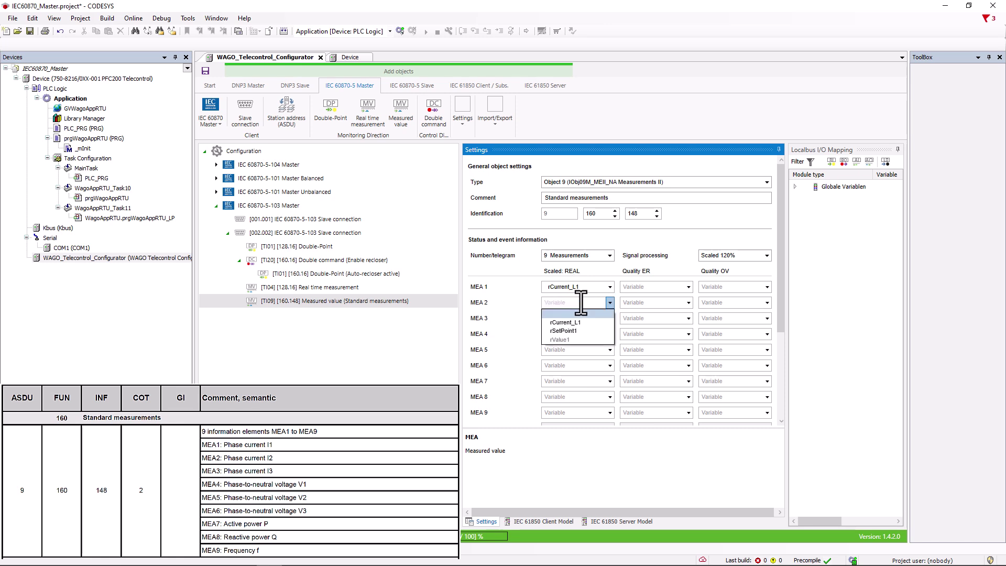
left_click(577, 297)
left_click(577, 302)
type("Current")
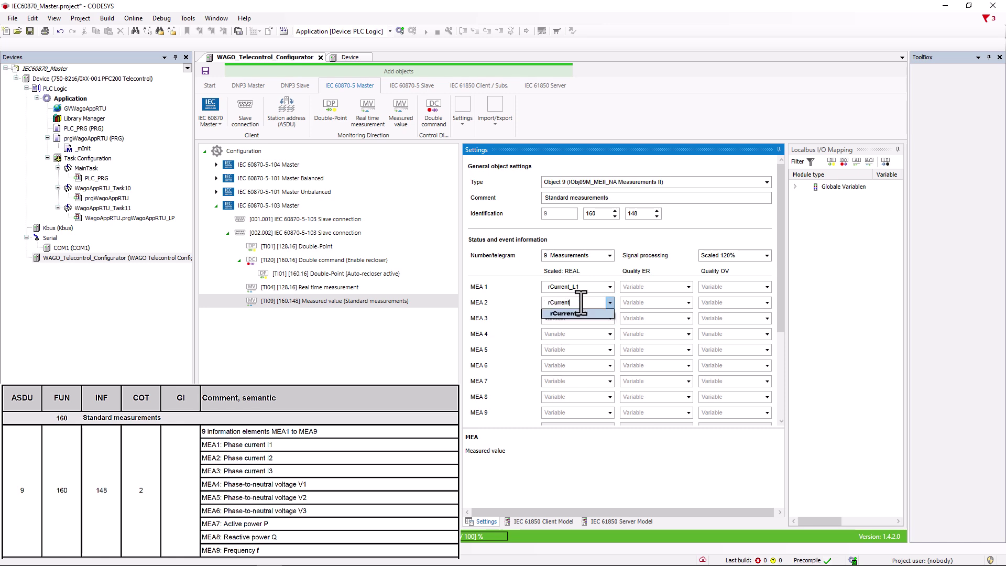
left_click(577, 320)
left_click(572, 318)
type("Current_L3")
left_click(582, 330)
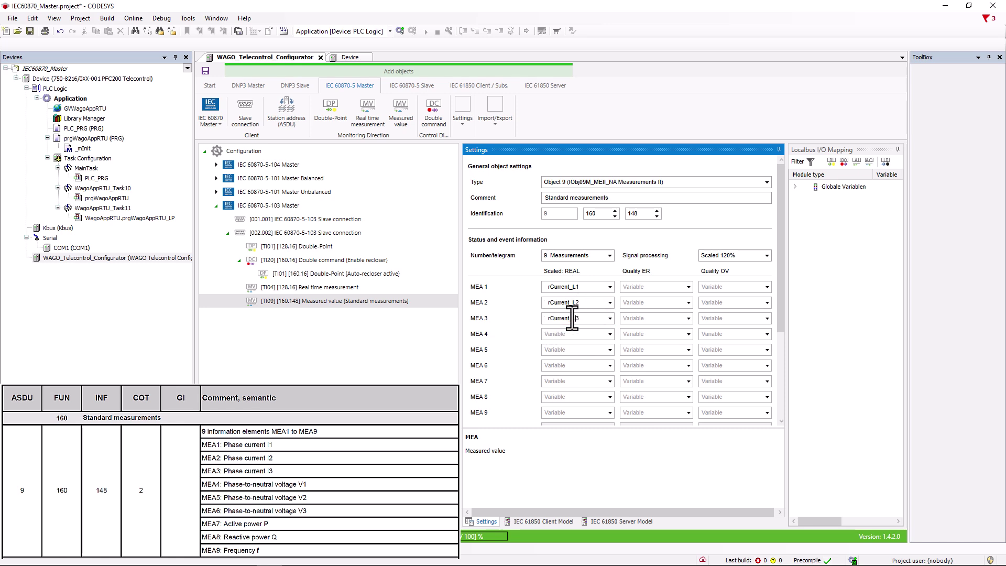
Map MEA4–MEA9 to rVoltage_L1–L3, rActivePower, rReactivePower and rFrequency.
left_click(557, 334)
type("rVoltage_L1")
left_click(556, 350)
type("rVoltage_L2")
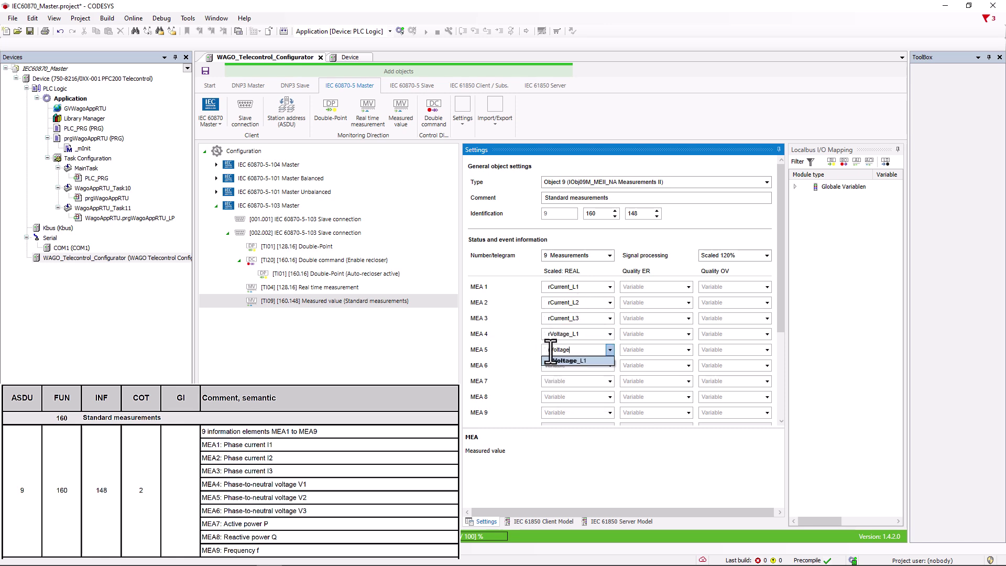
left_click(551, 366)
type("rVoltage_L3")
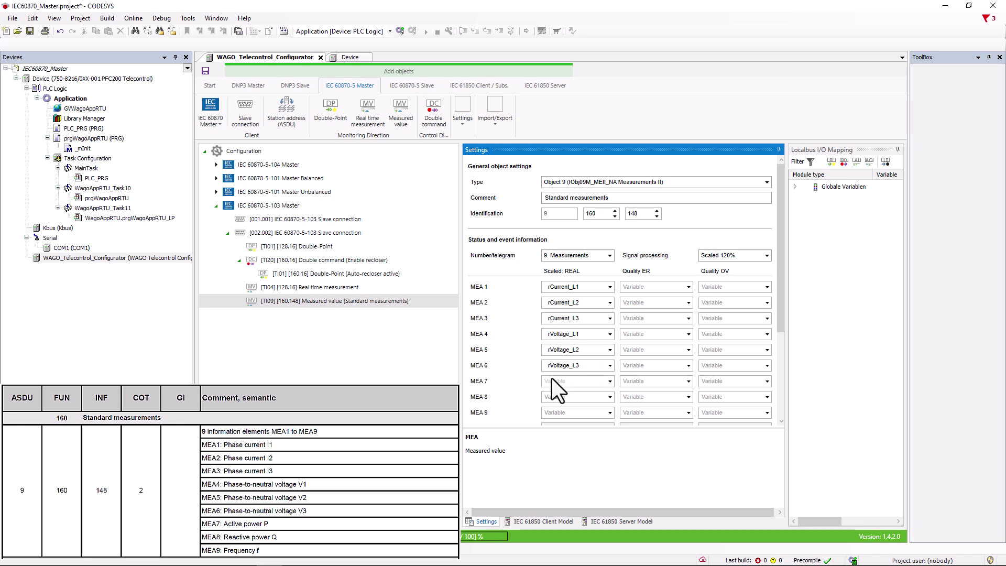
left_click(552, 378)
type("rActivePower")
left_click(552, 396)
type("rReactivePower")
left_click(550, 412)
type("rFrequency")
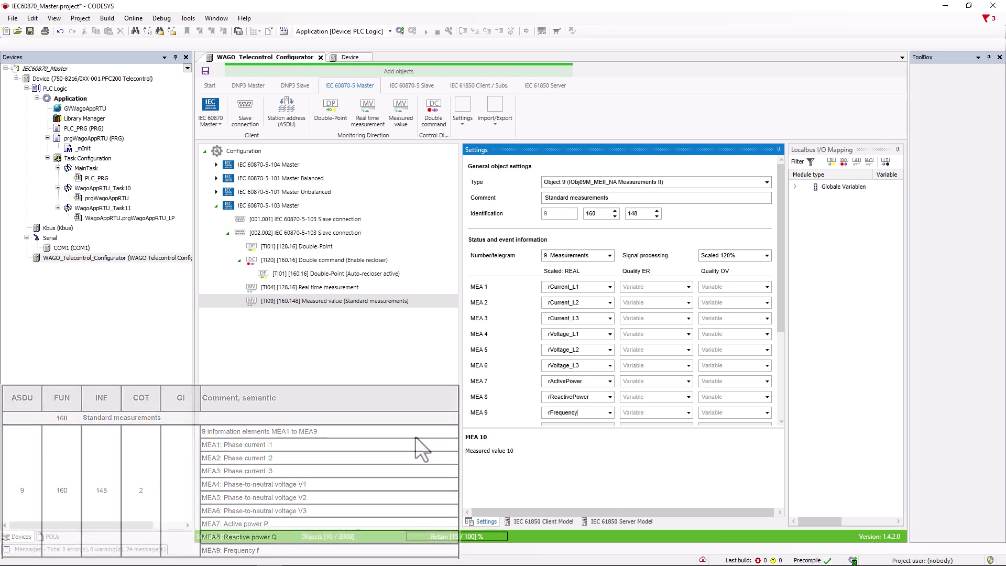